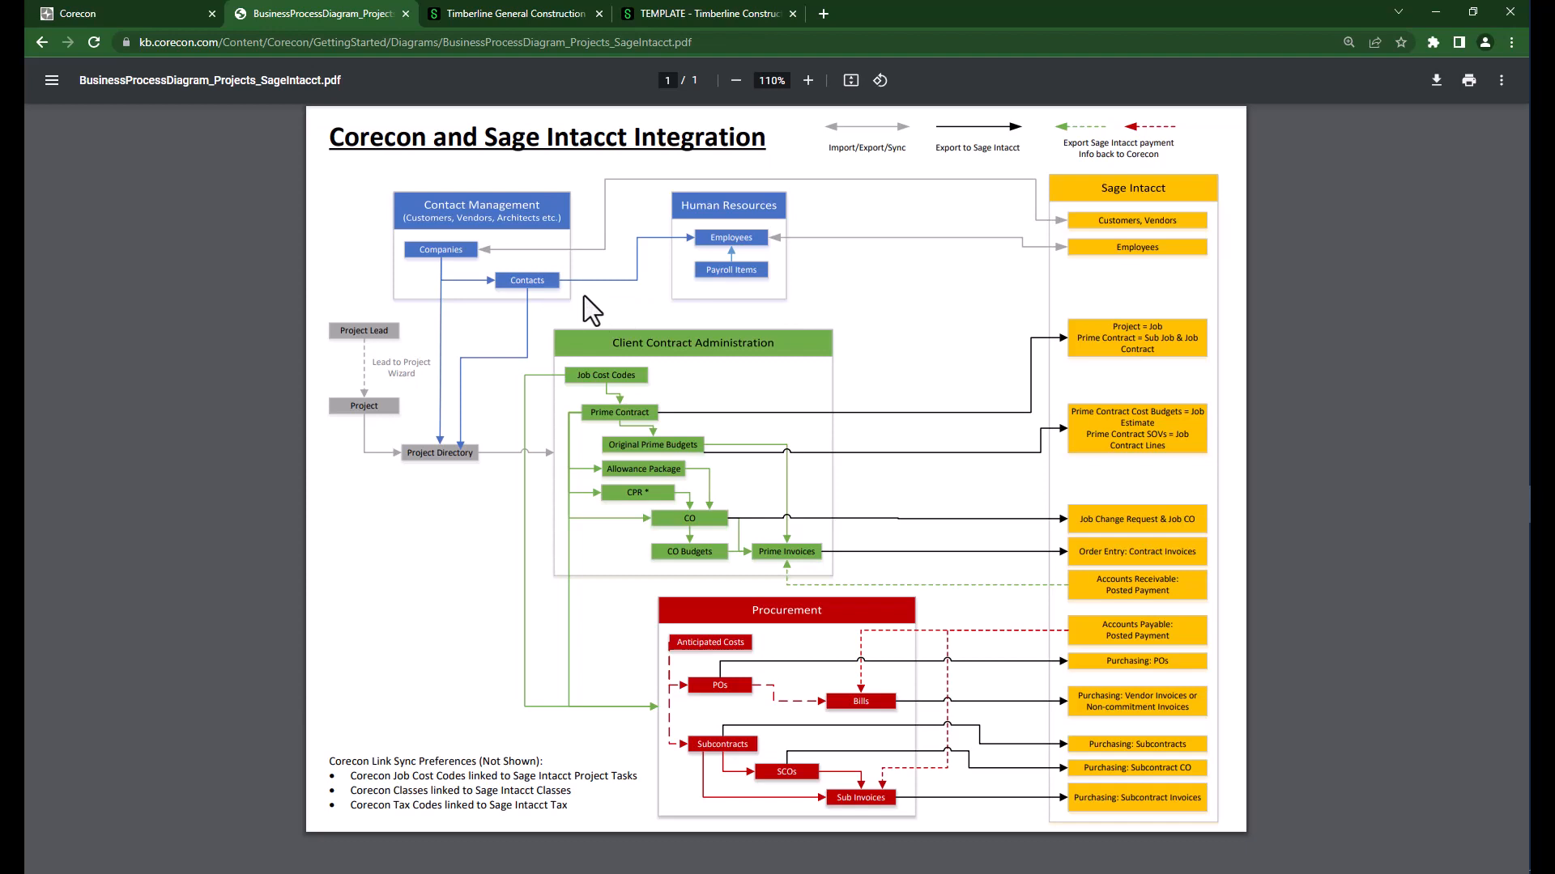
- Switch to Corecon and review the Client Contract Administration and Procurement stats for project 23-011, Woodland Heights Library Renovations
left_click(78, 13)
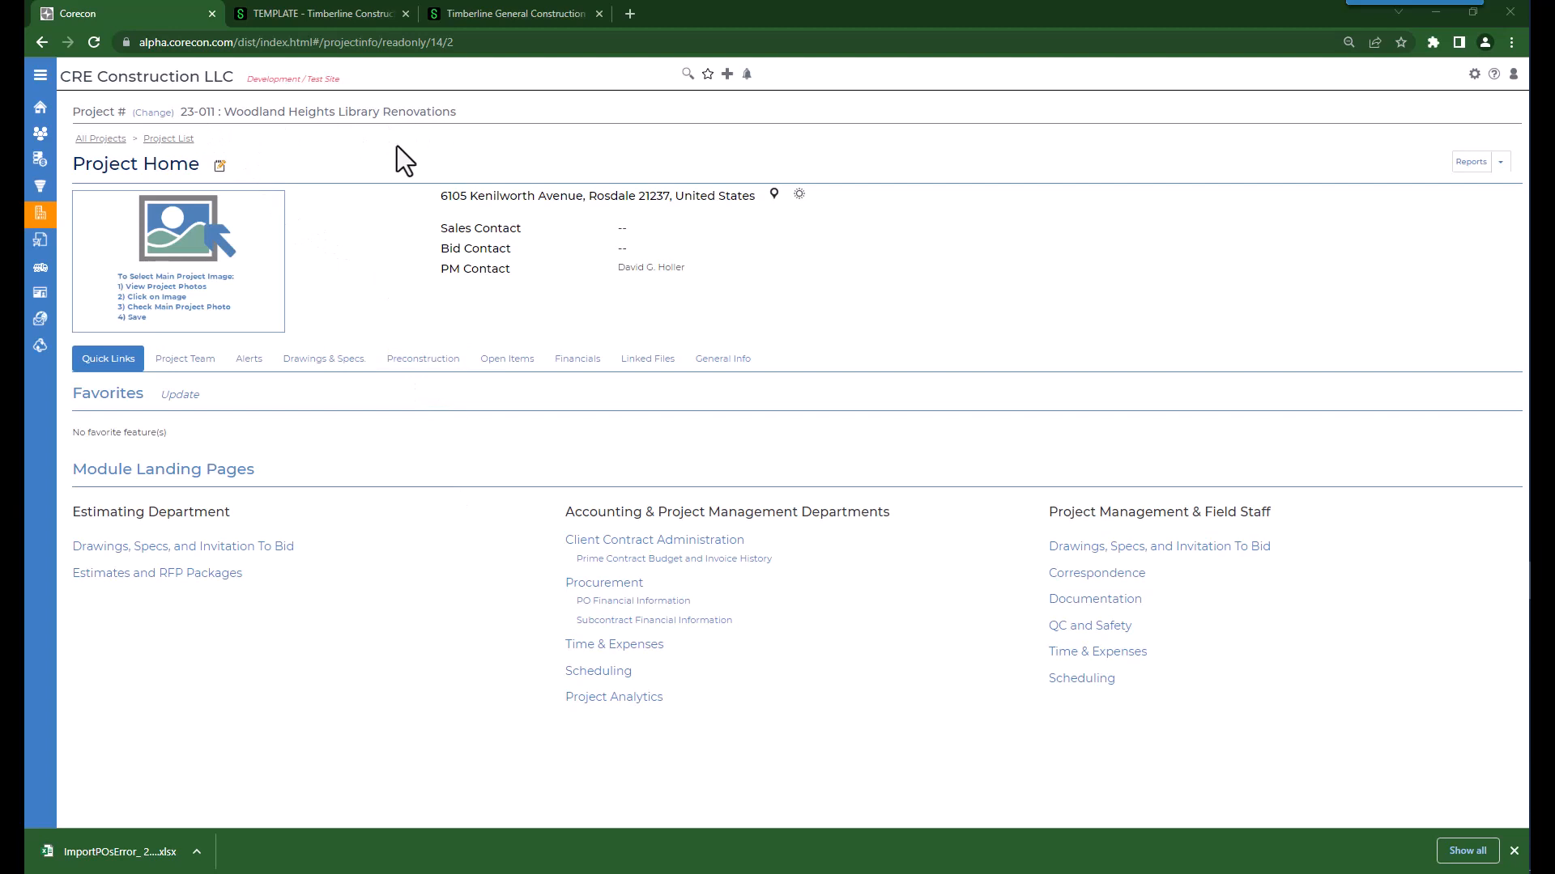
left_click(590, 540)
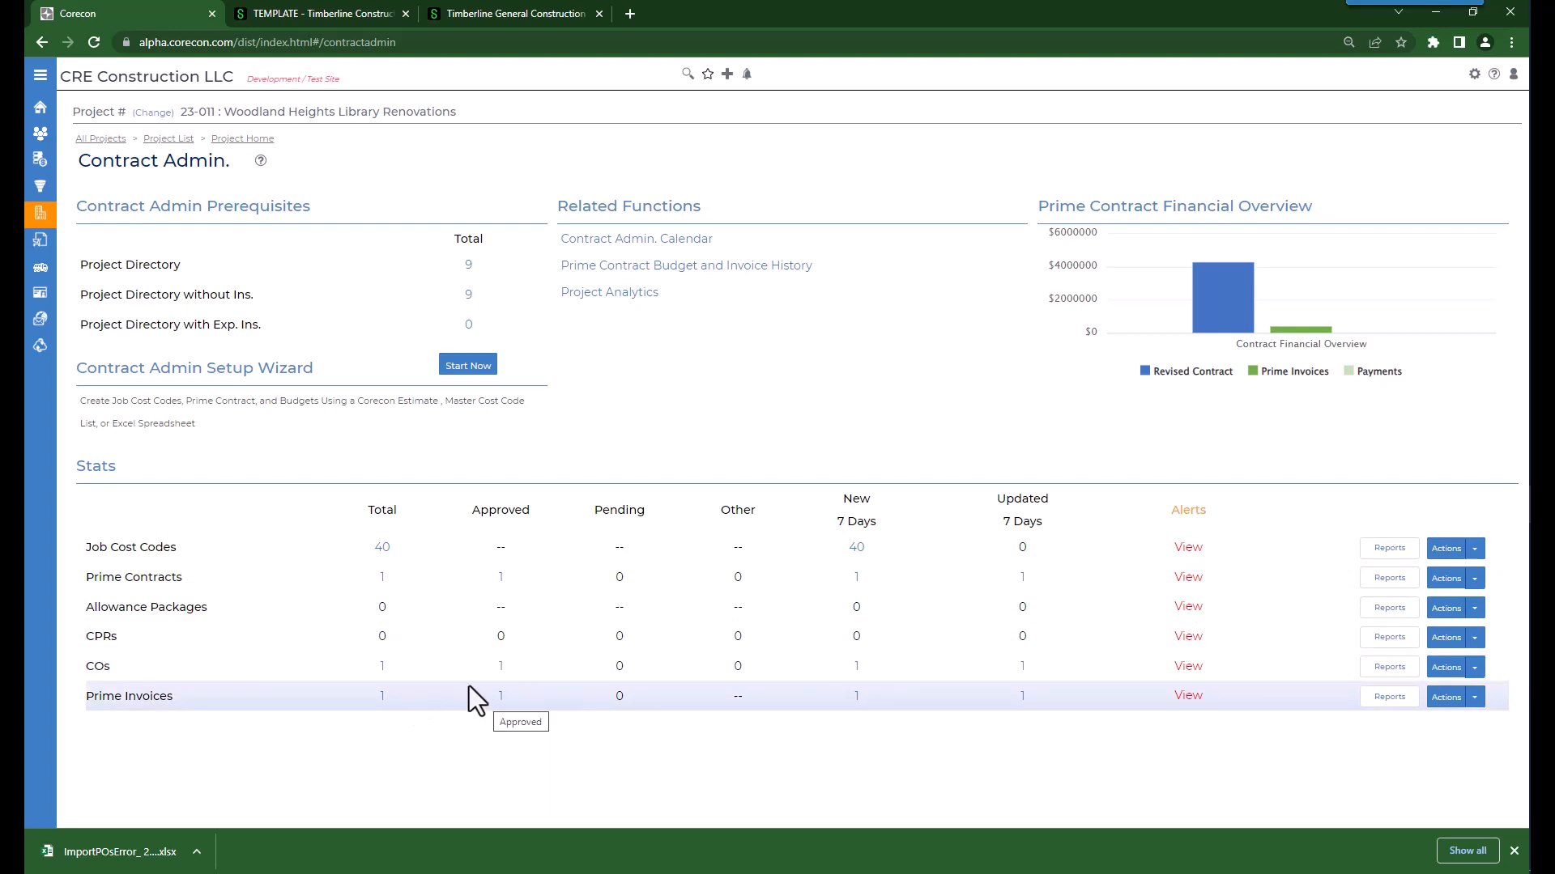
left_click(242, 139)
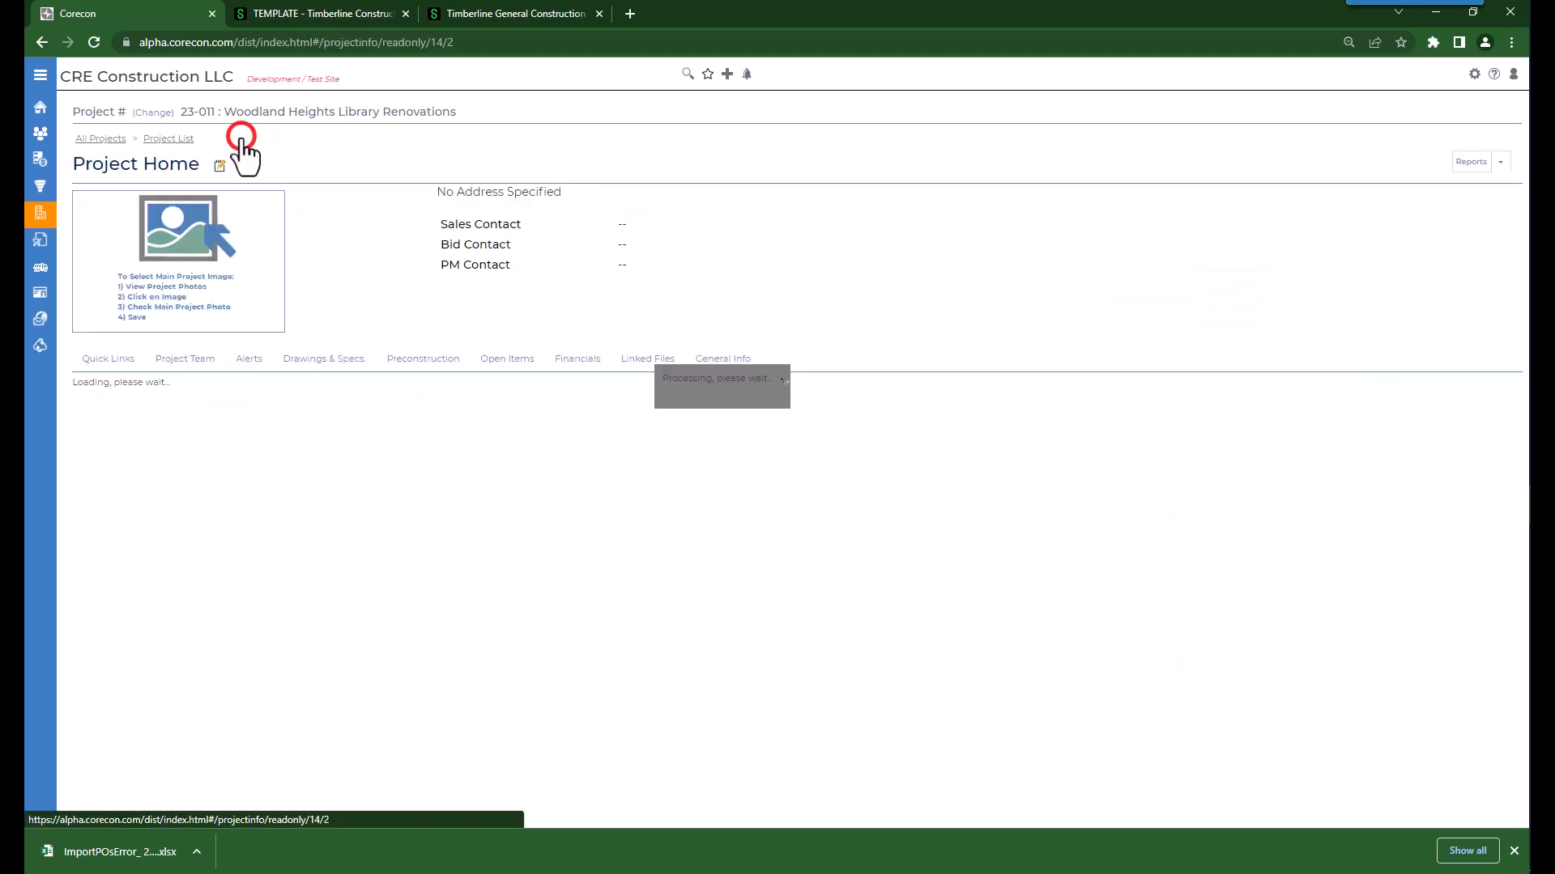
left_click(603, 583)
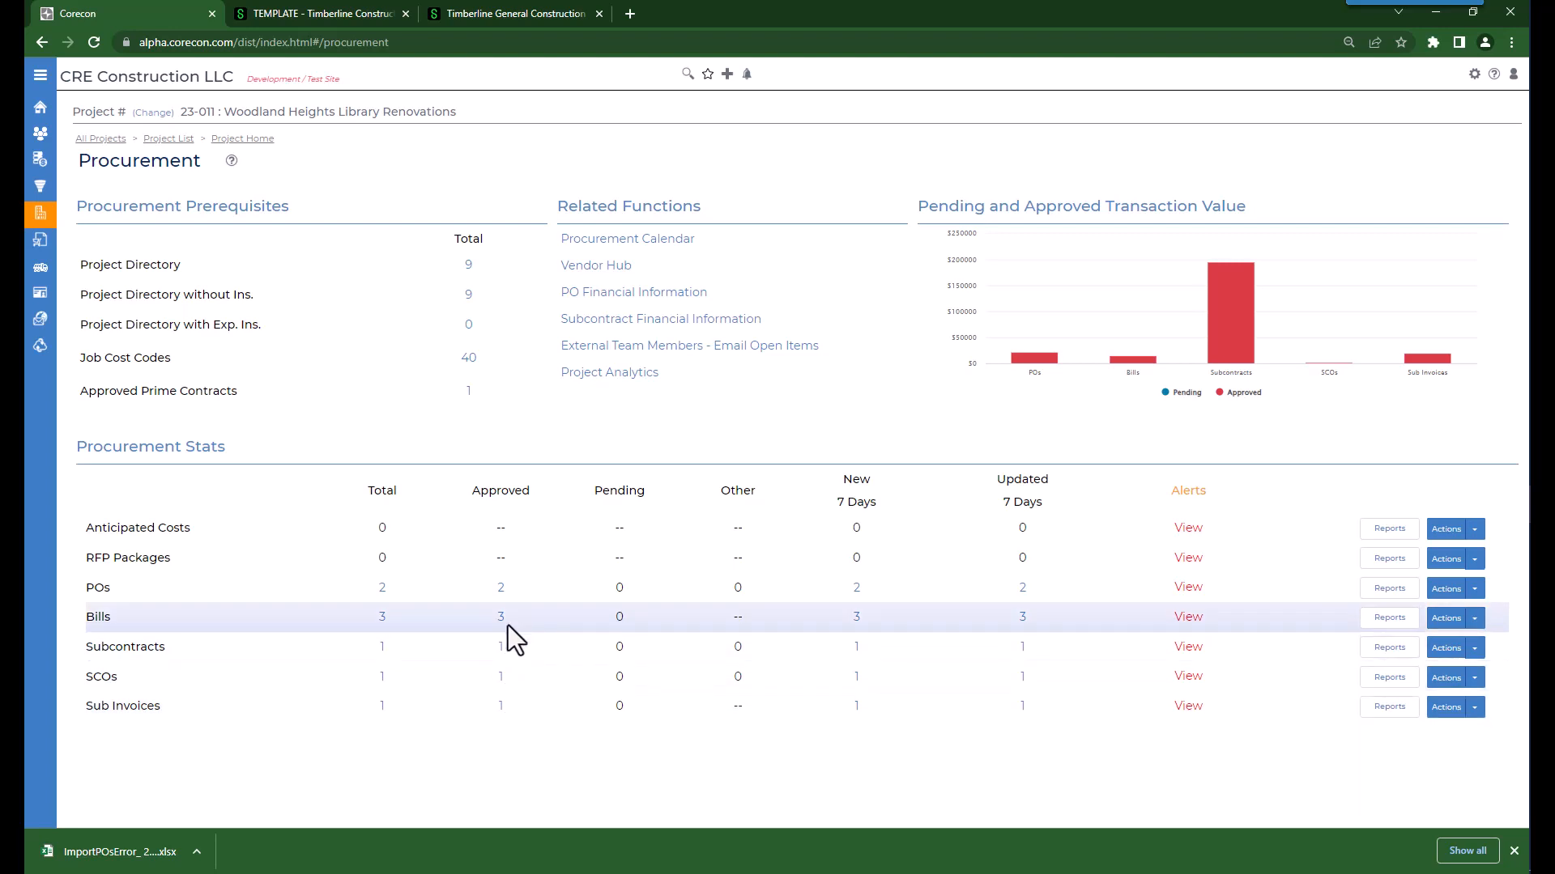
- Open CoreconLink for Sage Intacct in a new tab and start the Batch Post Wizard
mouse_move(44, 360)
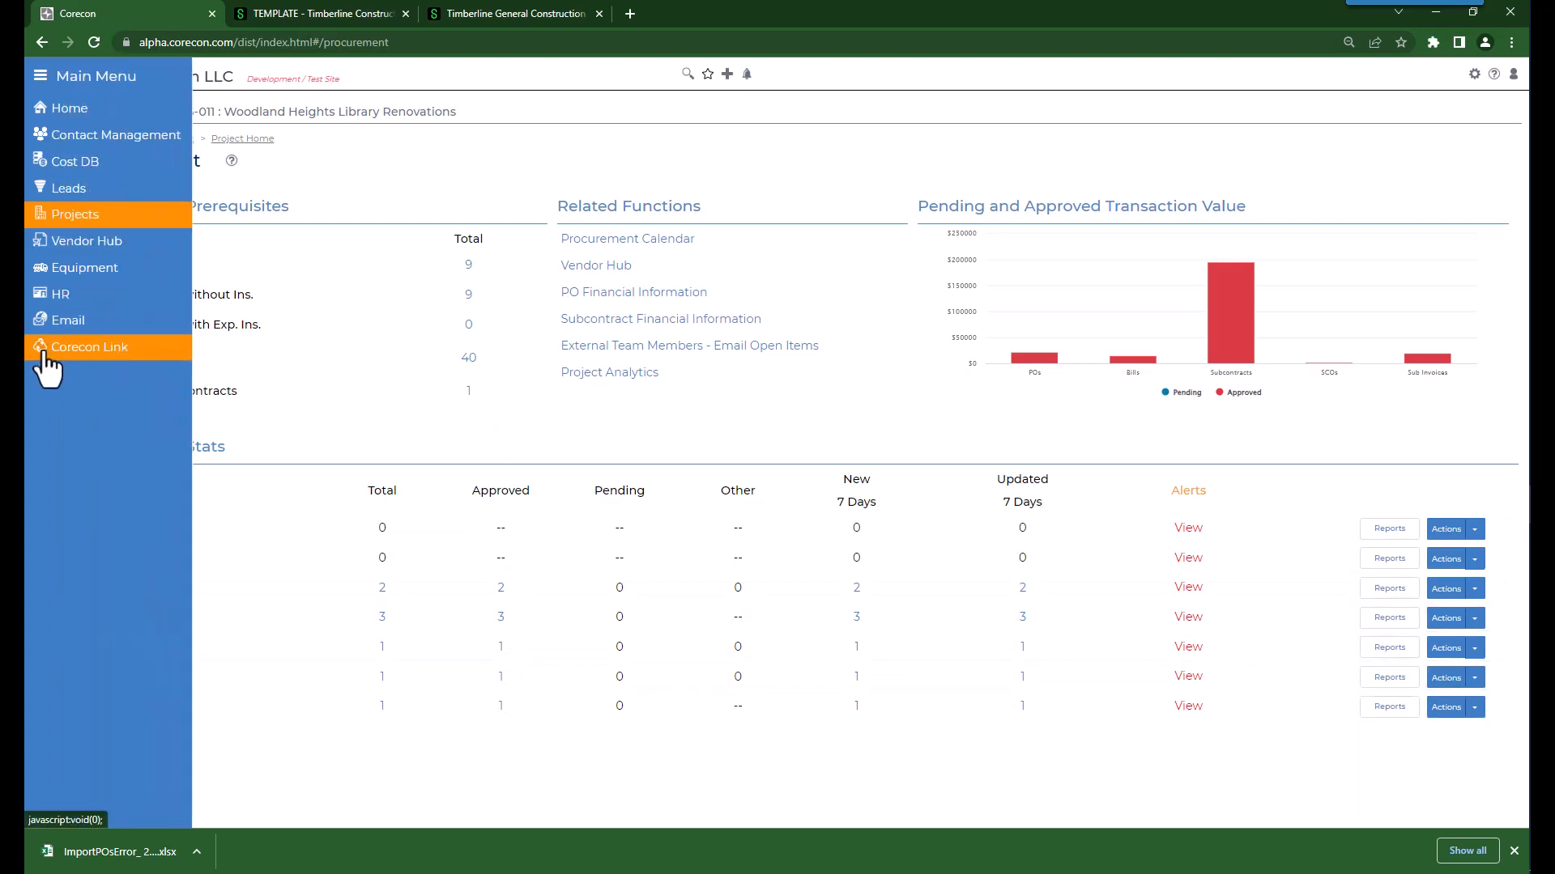
left_click(45, 356)
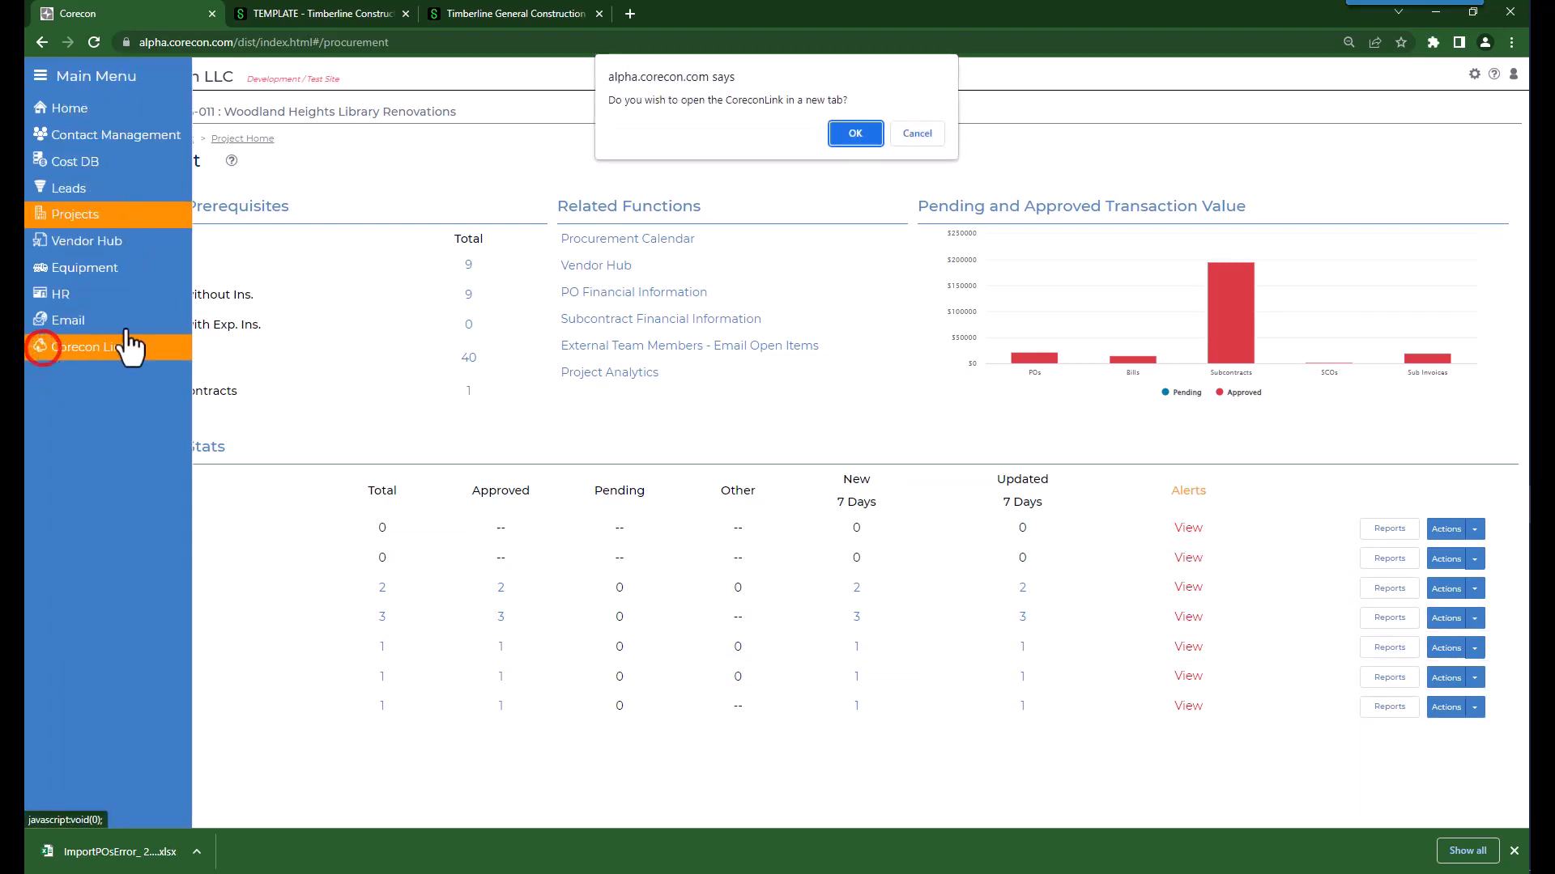
left_click(864, 135)
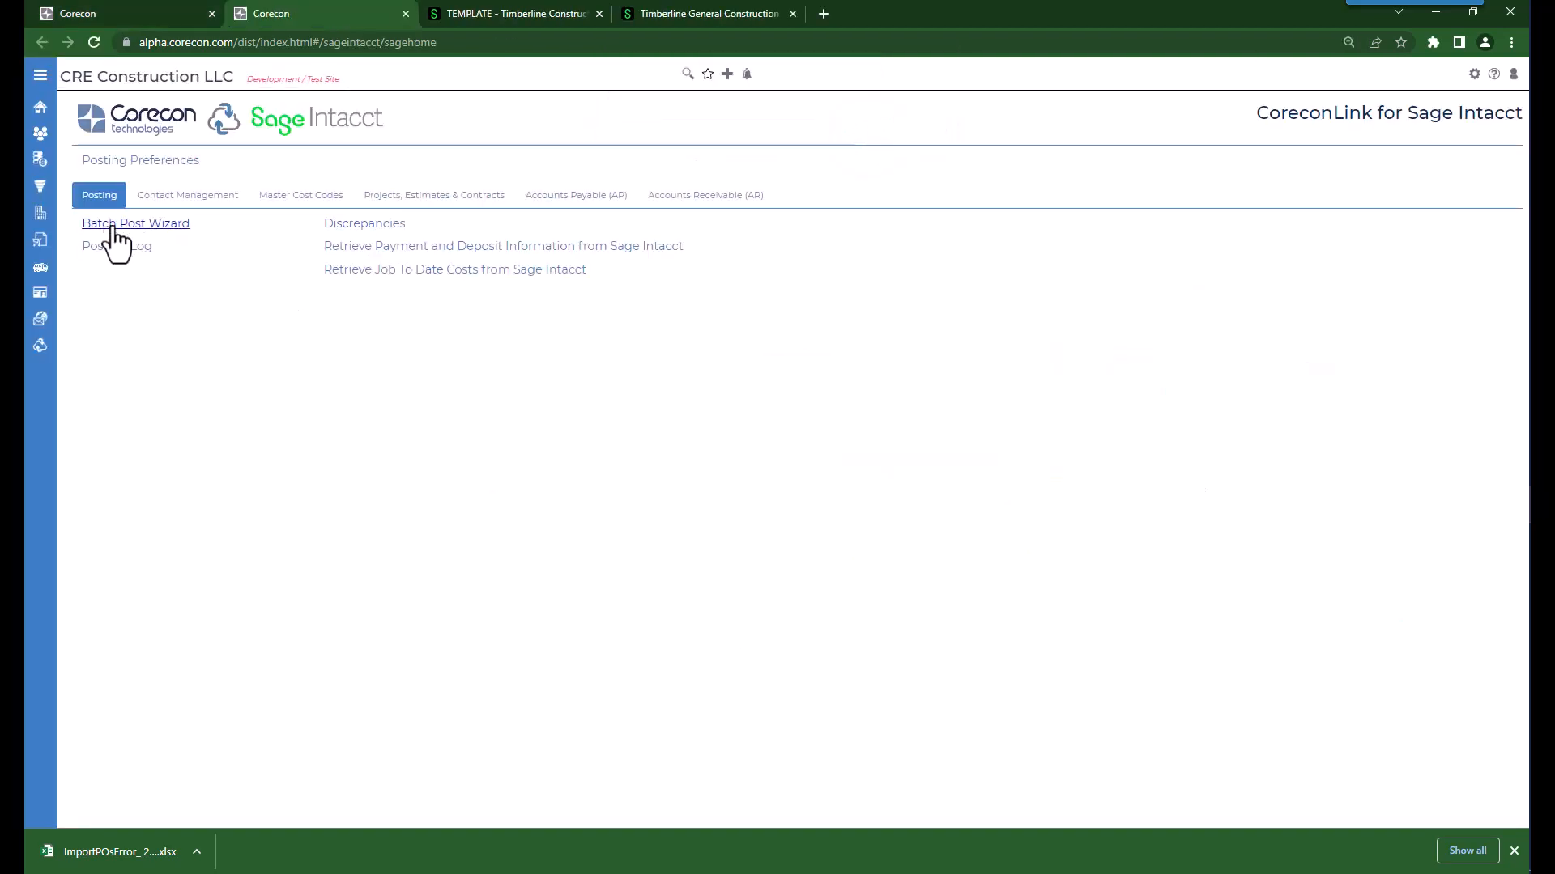
left_click(154, 223)
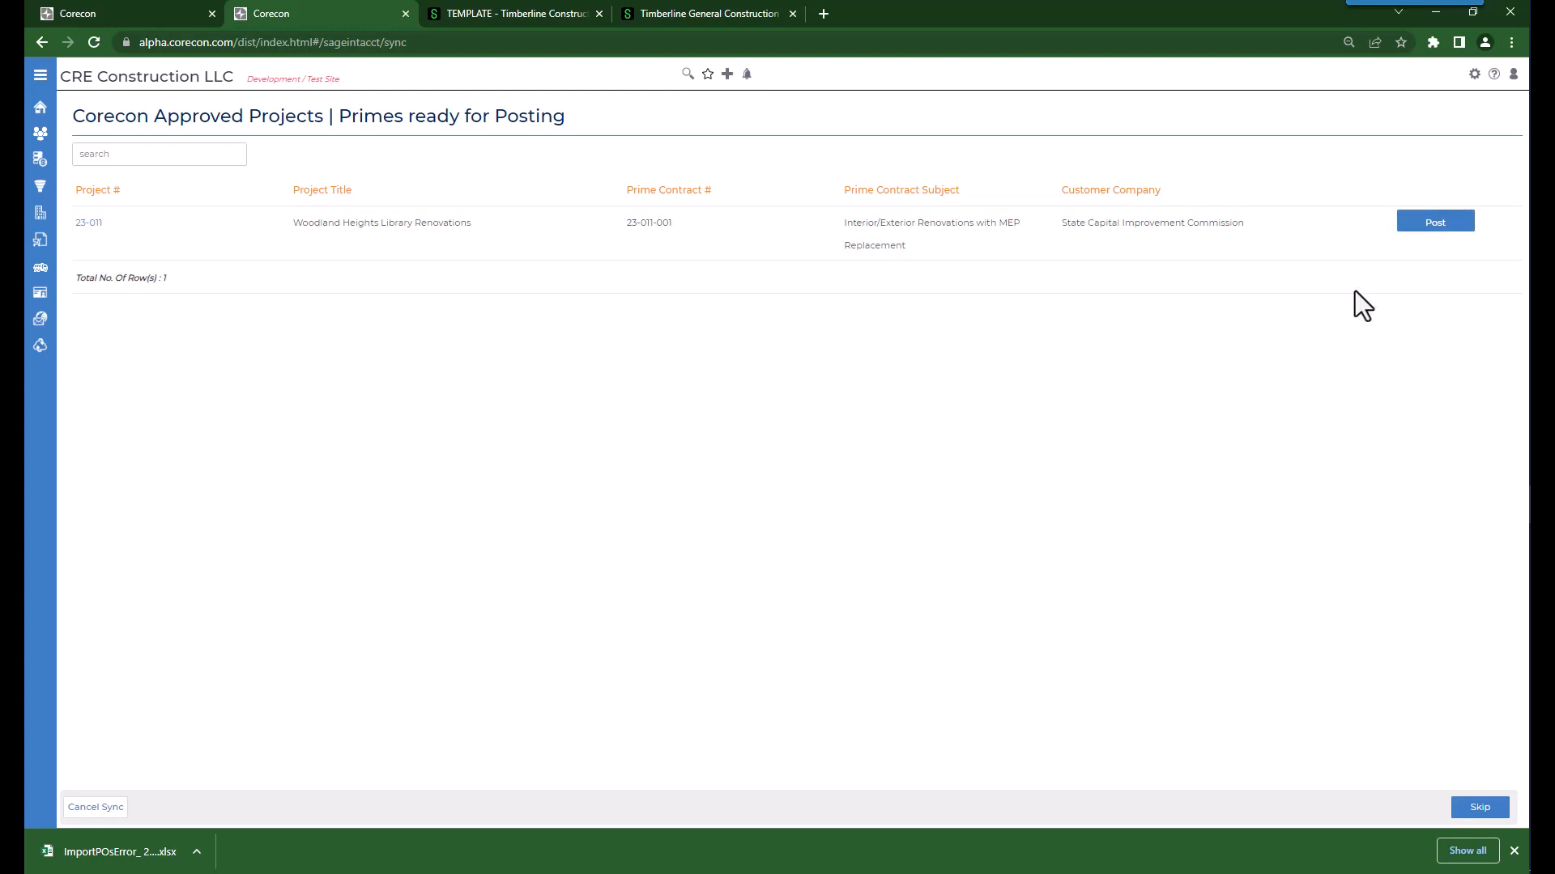
- Post project 23-011 to Sage Intacct with location General Construction - Dallas and contract line preference Use Job Cost Code
left_click(1431, 224)
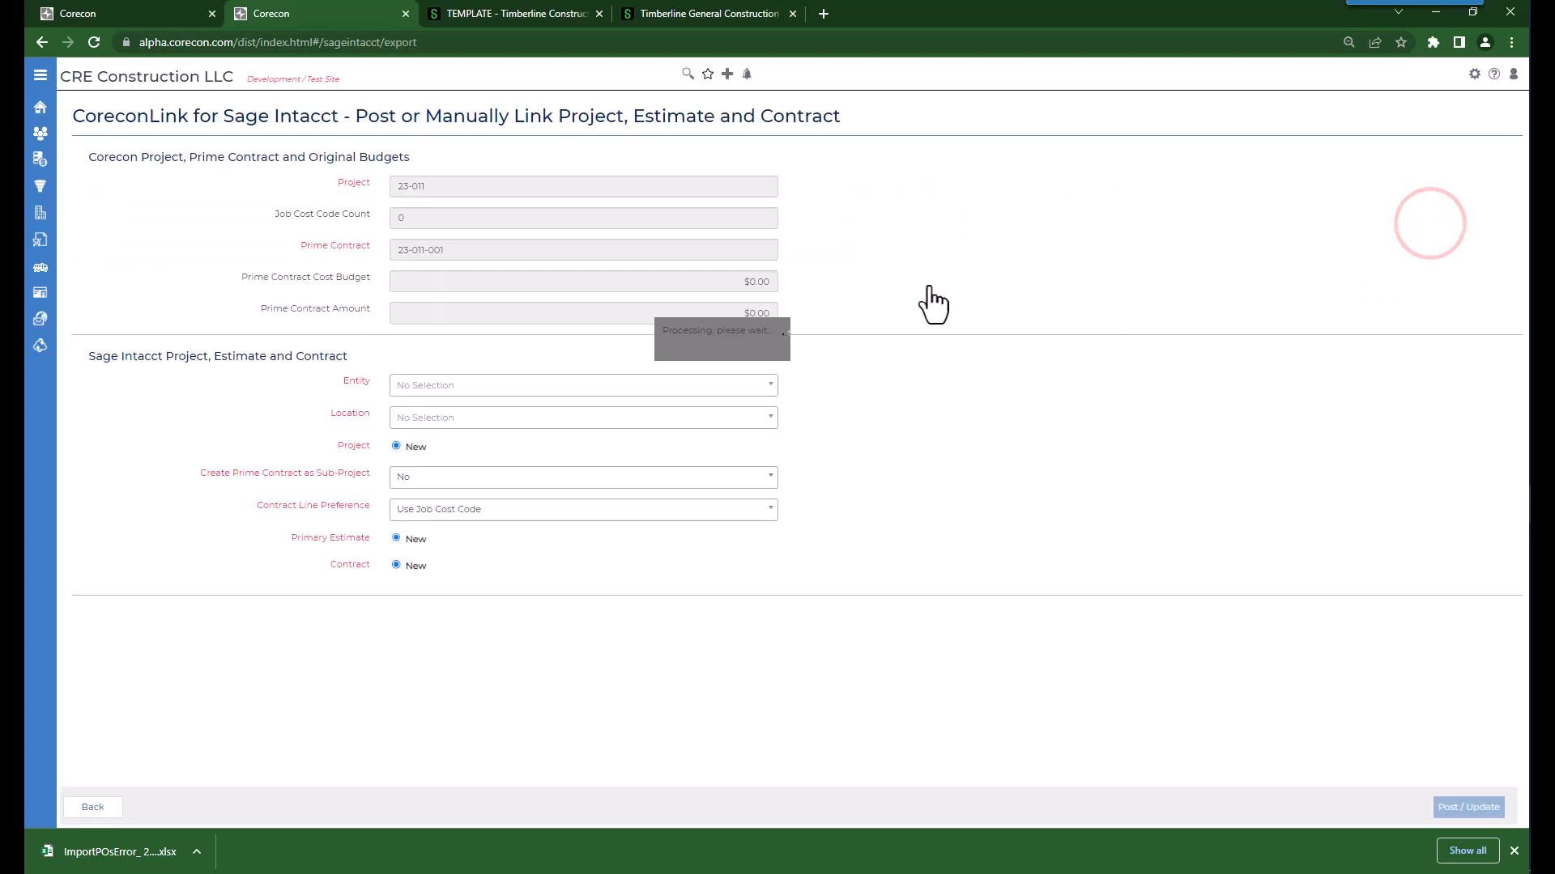
left_click(448, 421)
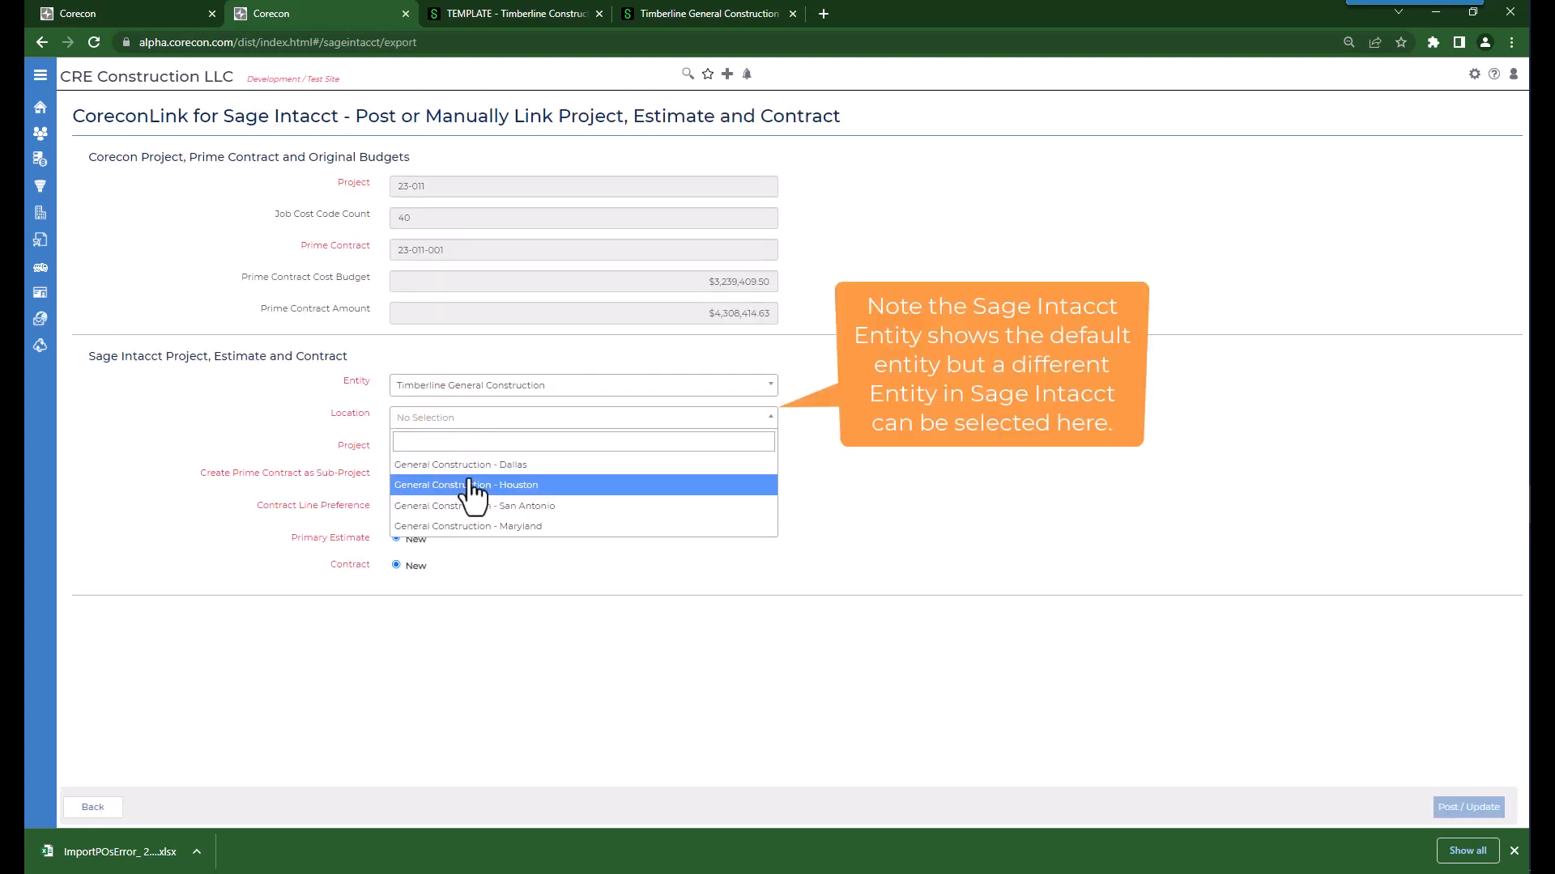
left_click(455, 465)
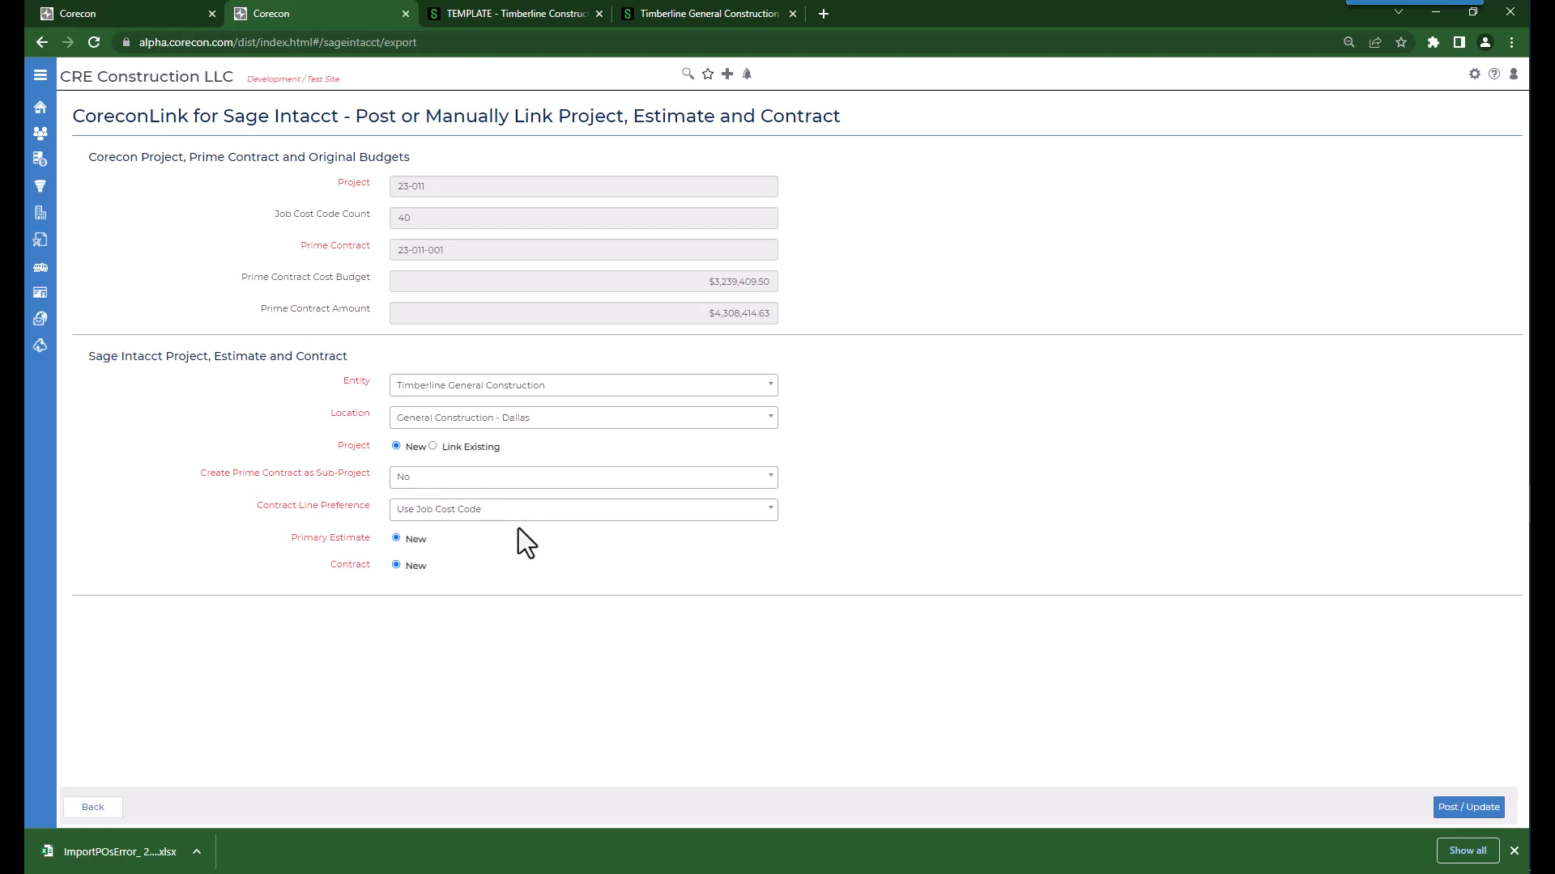
left_click(470, 514)
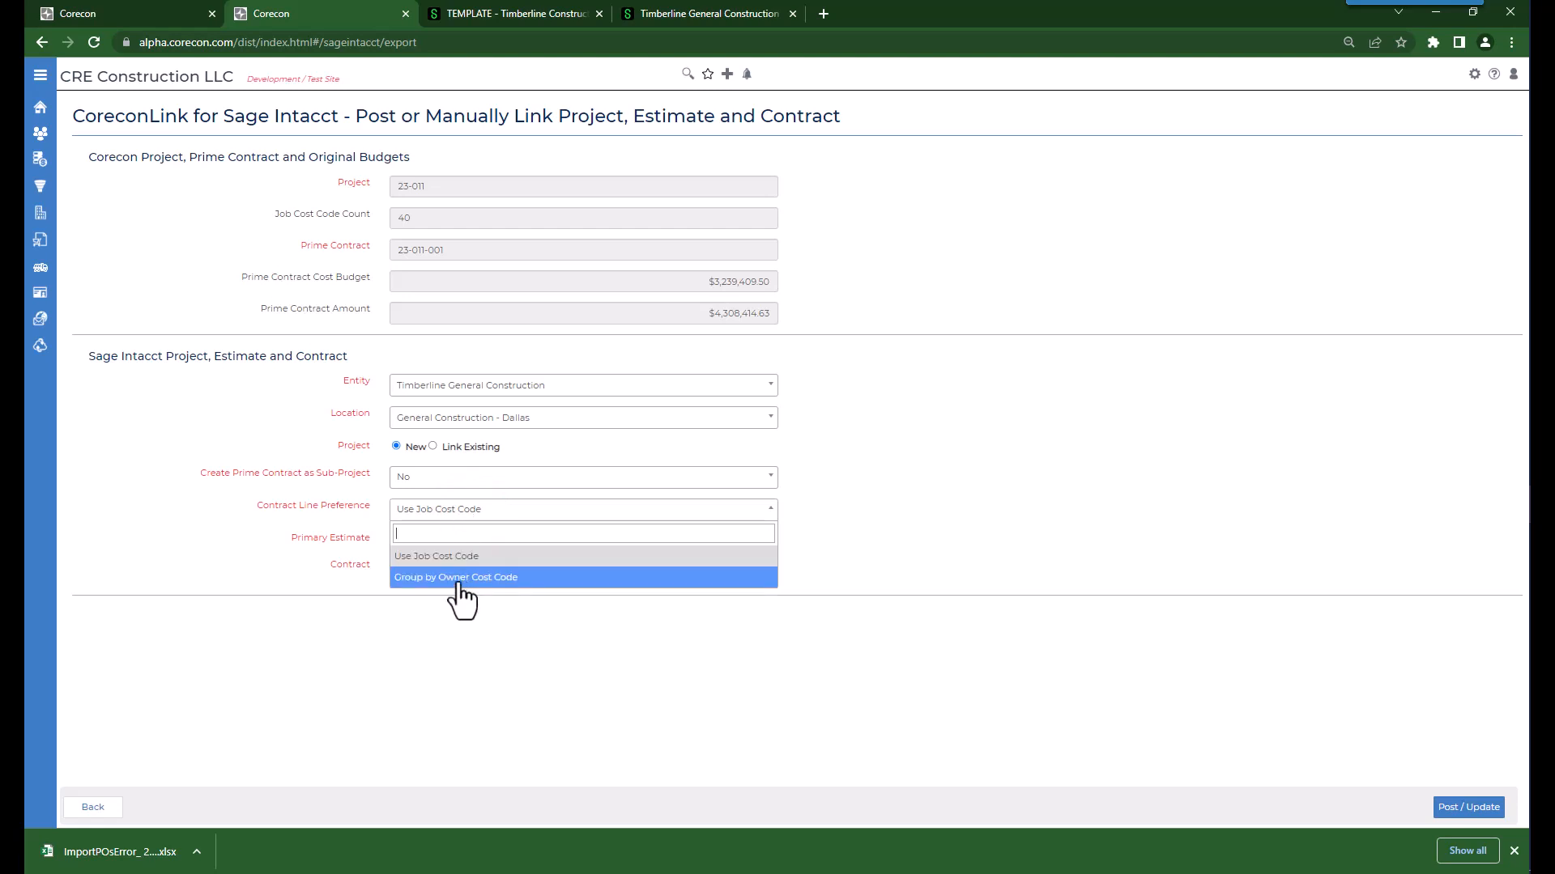
left_click(442, 558)
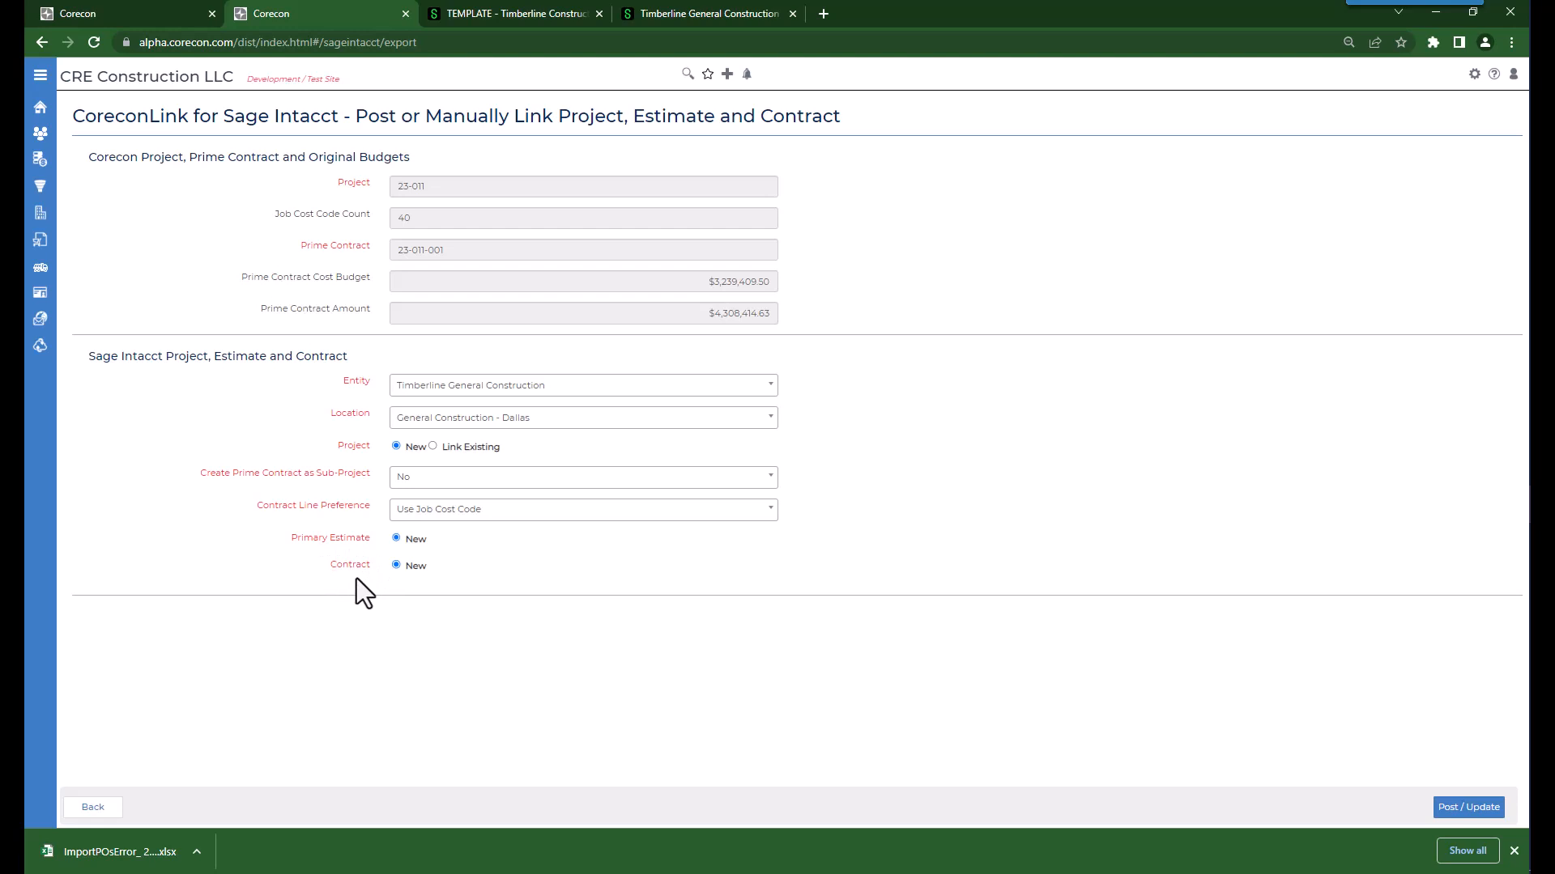
left_click(1465, 814)
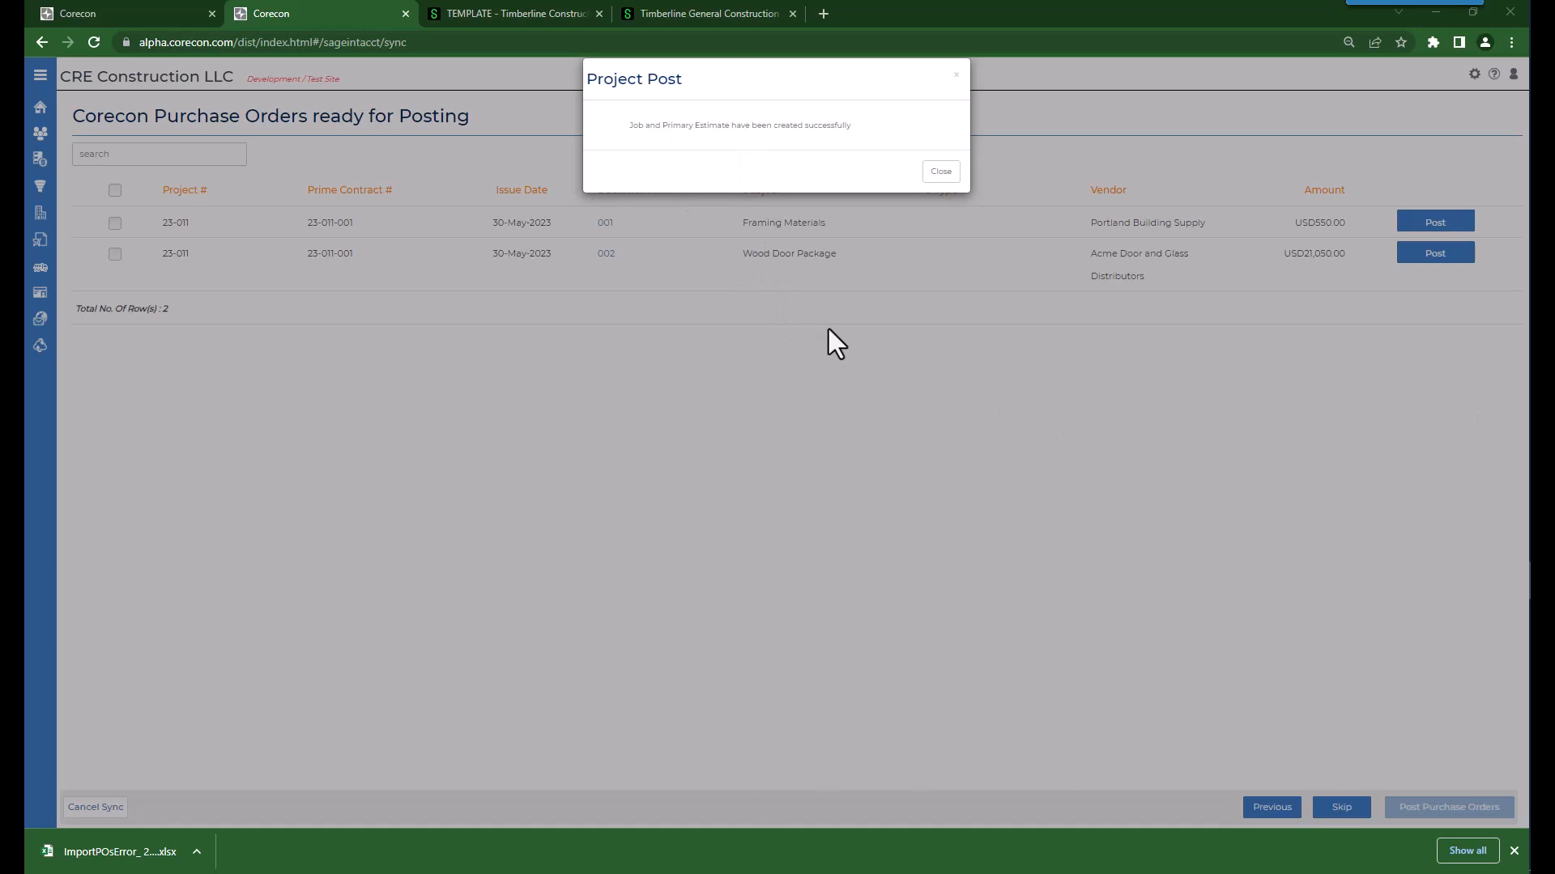
left_click(939, 172)
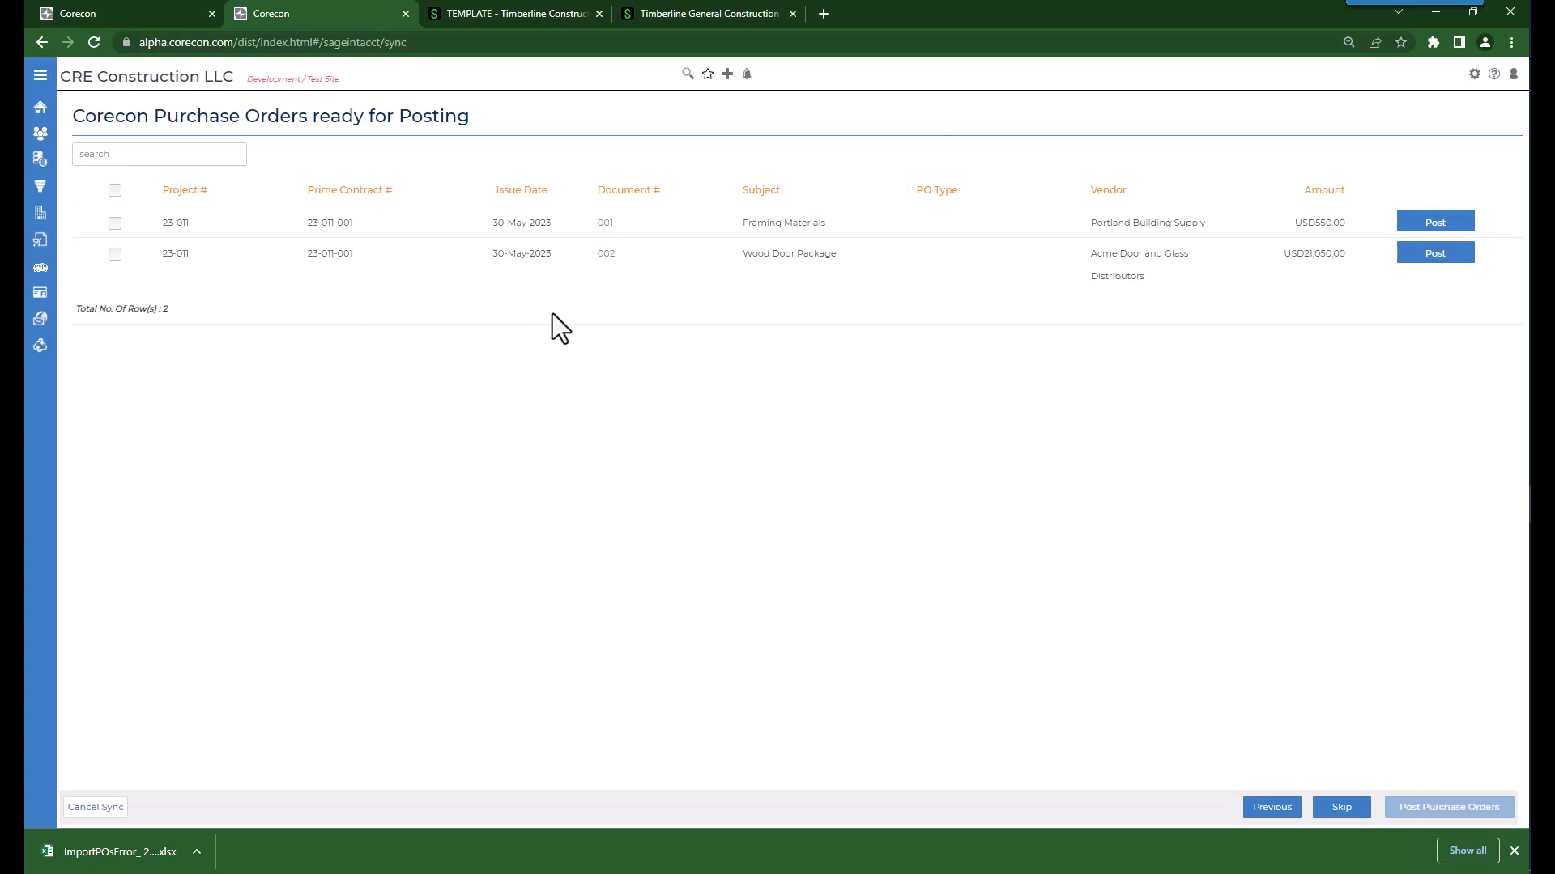
- Skip posting purchase orders, subcontracts, bills and sub invoices to reach the change orders stage of the wizard
left_click(1340, 808)
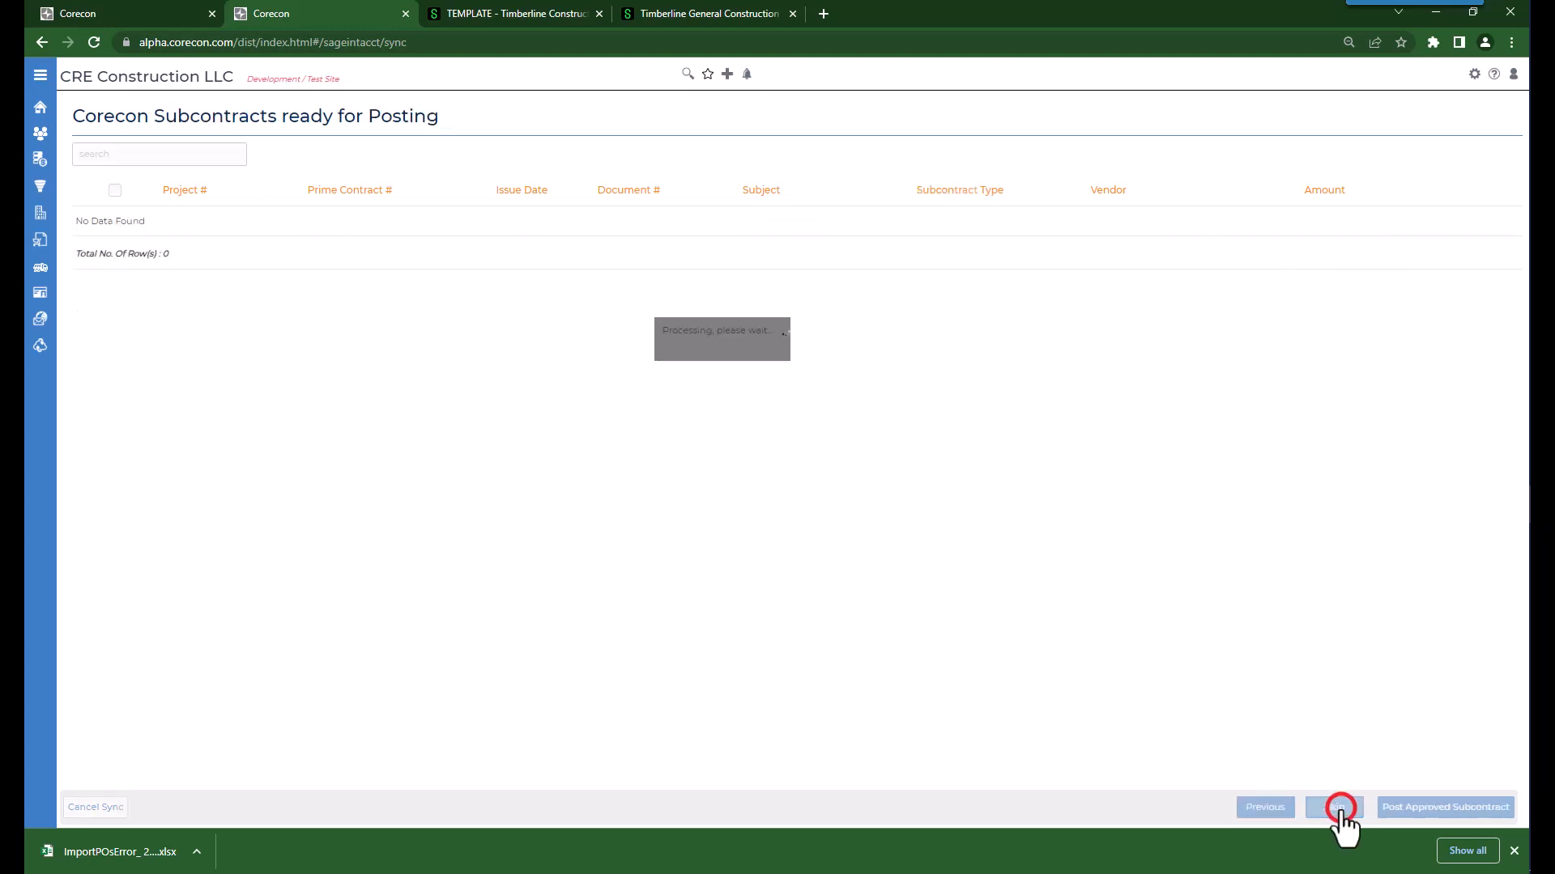
left_click(1341, 807)
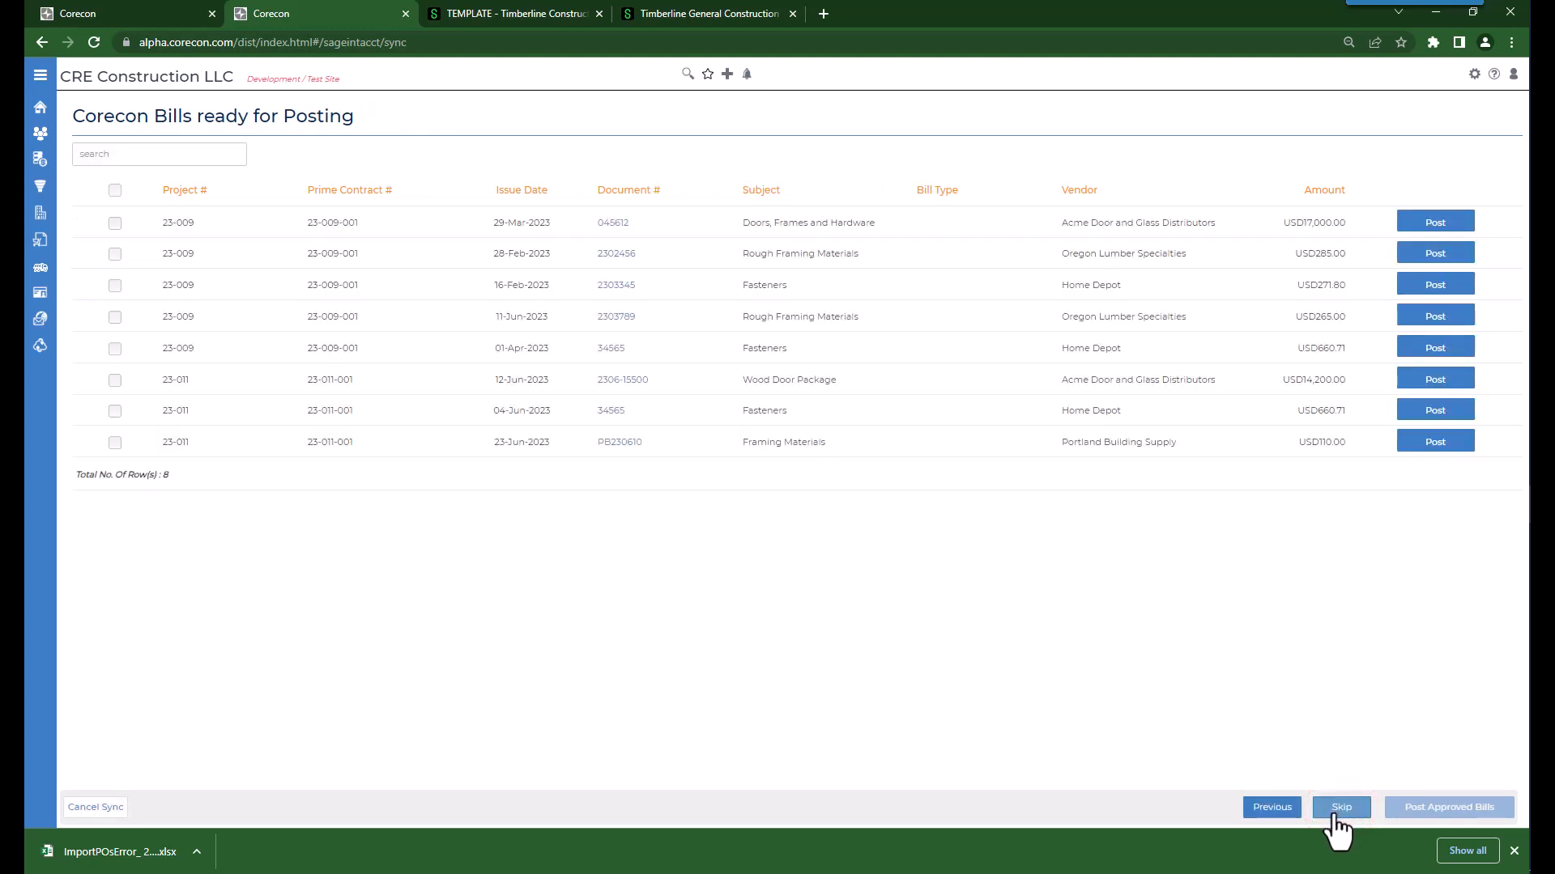
left_click(1336, 815)
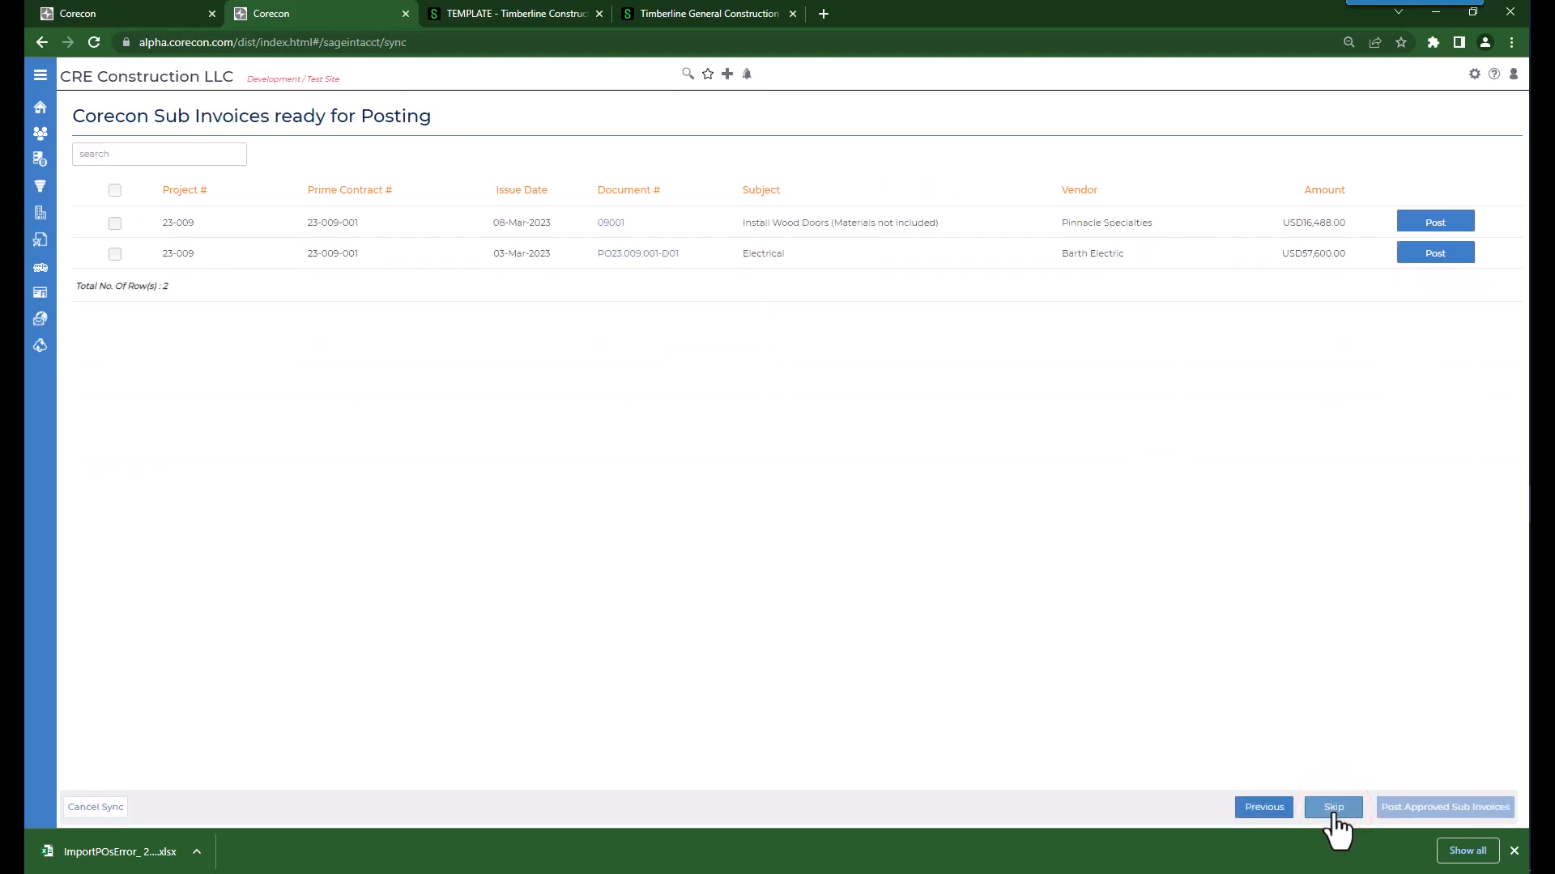
left_click(1334, 816)
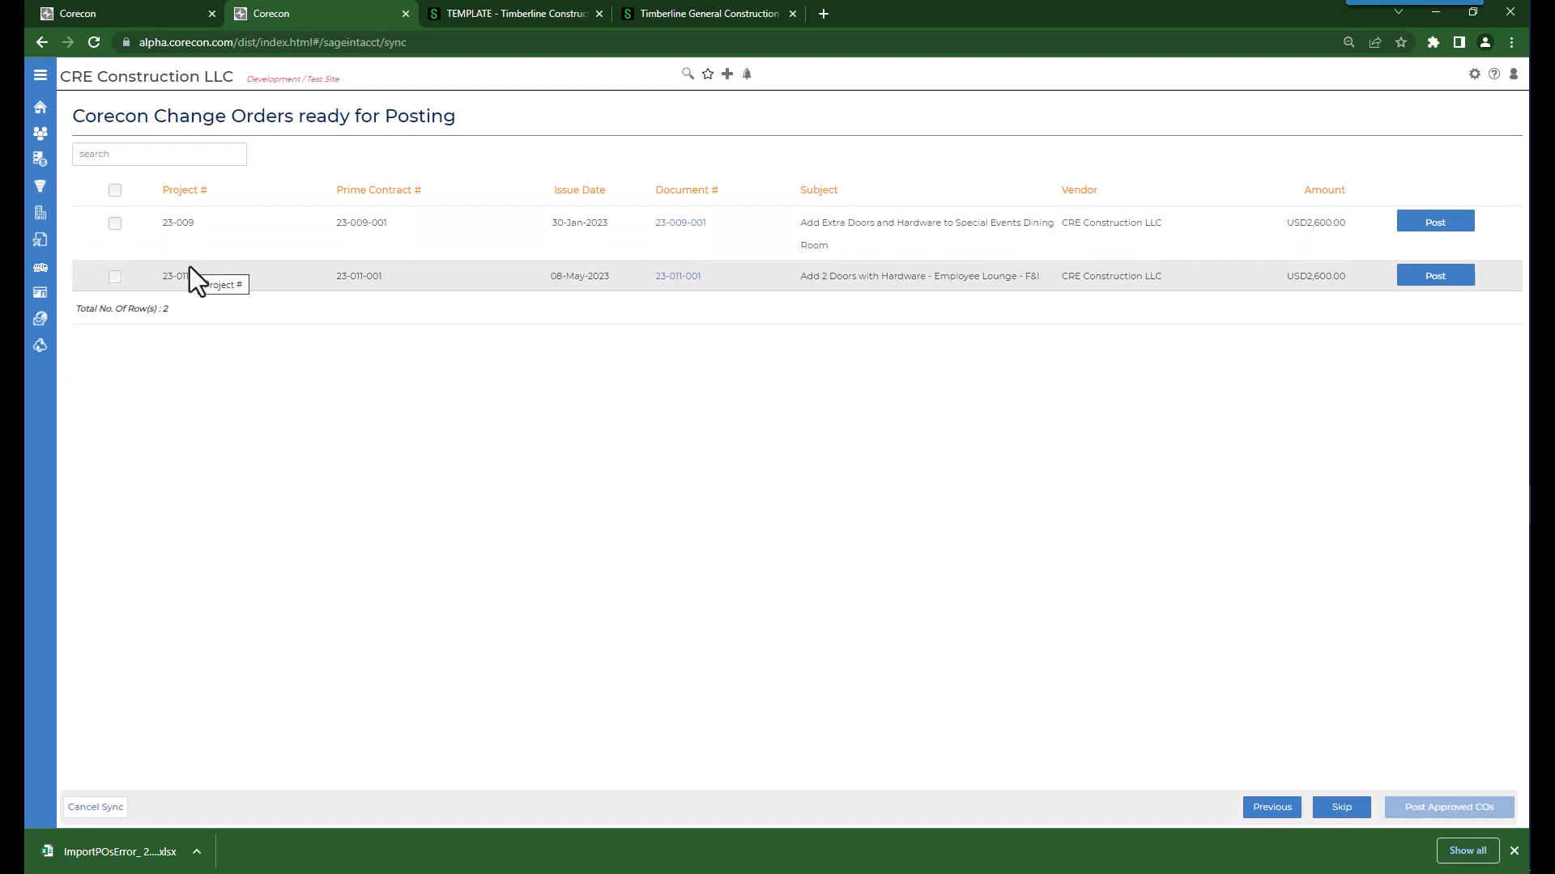
- Post project 23-011's change order for two doors with hardware in the Employee Lounge to Sage Intacct
left_click(114, 277)
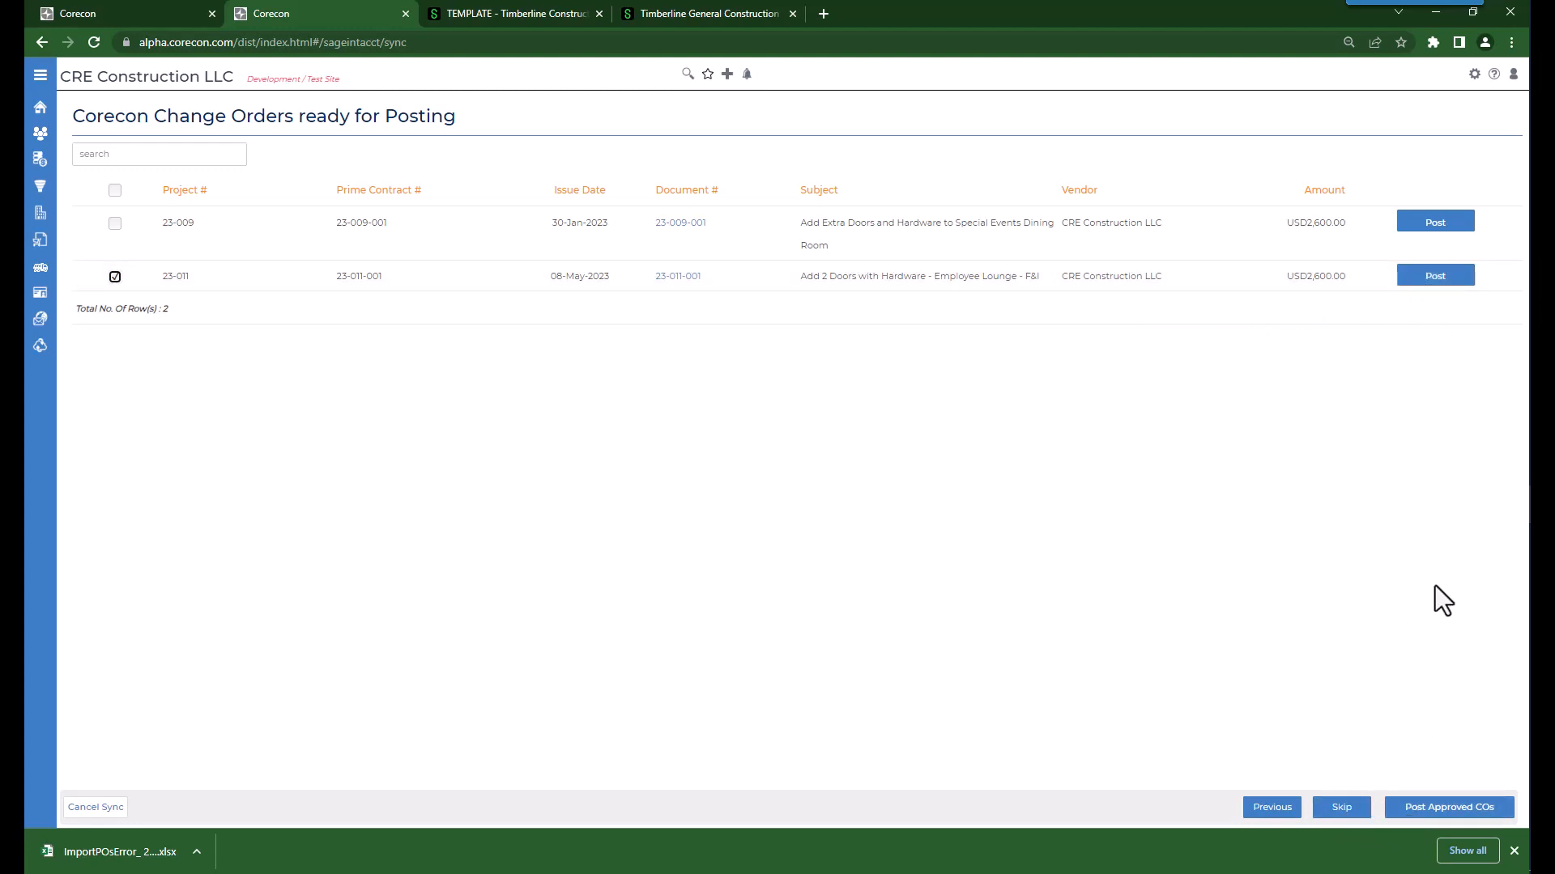
left_click(1418, 278)
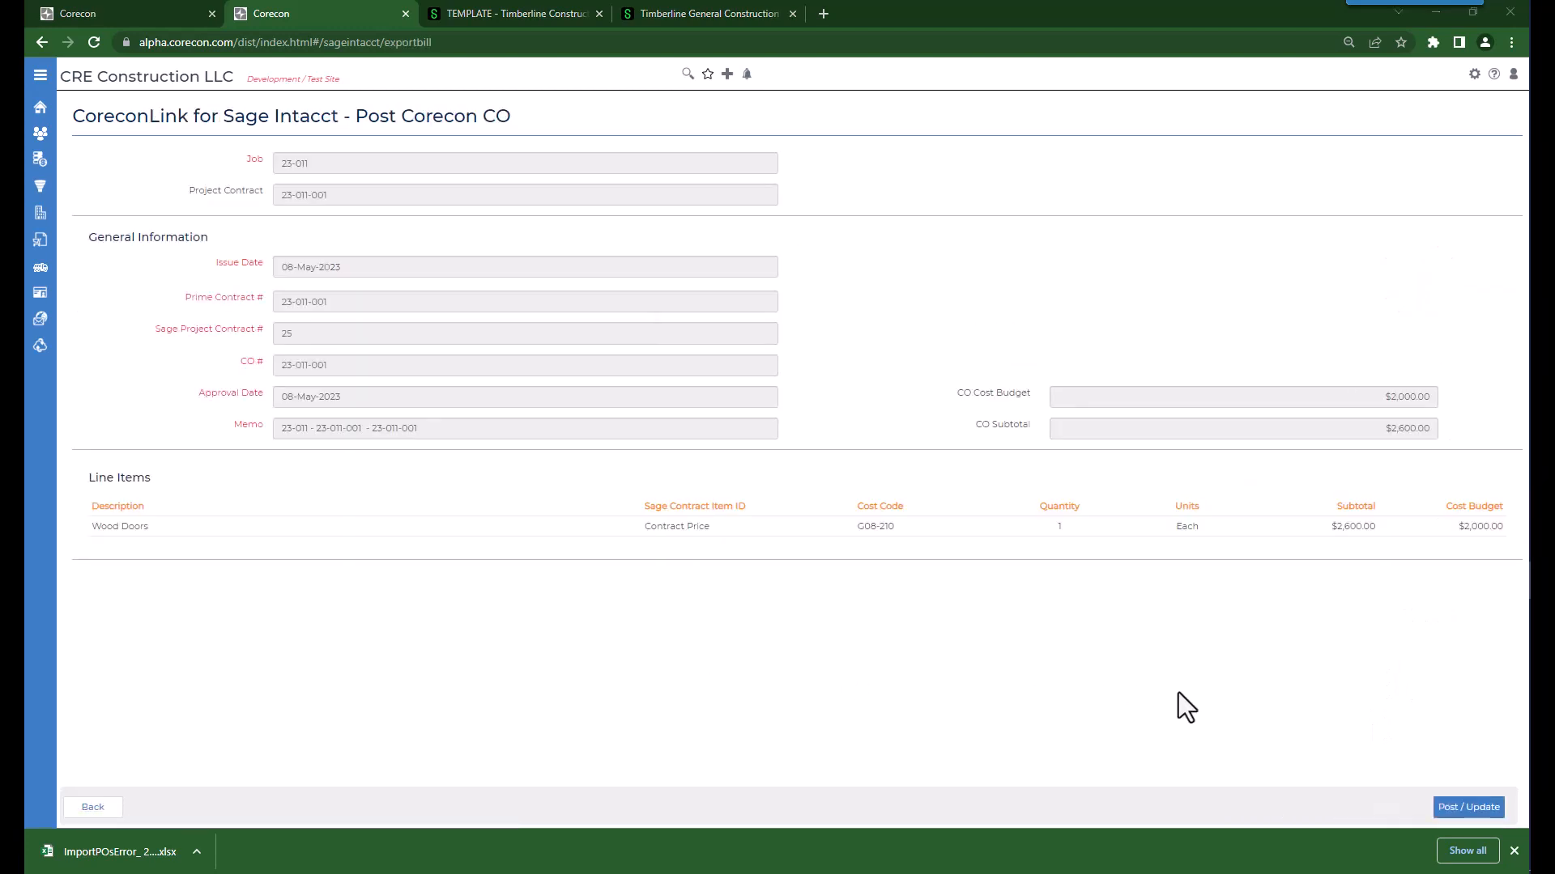
left_click(1455, 810)
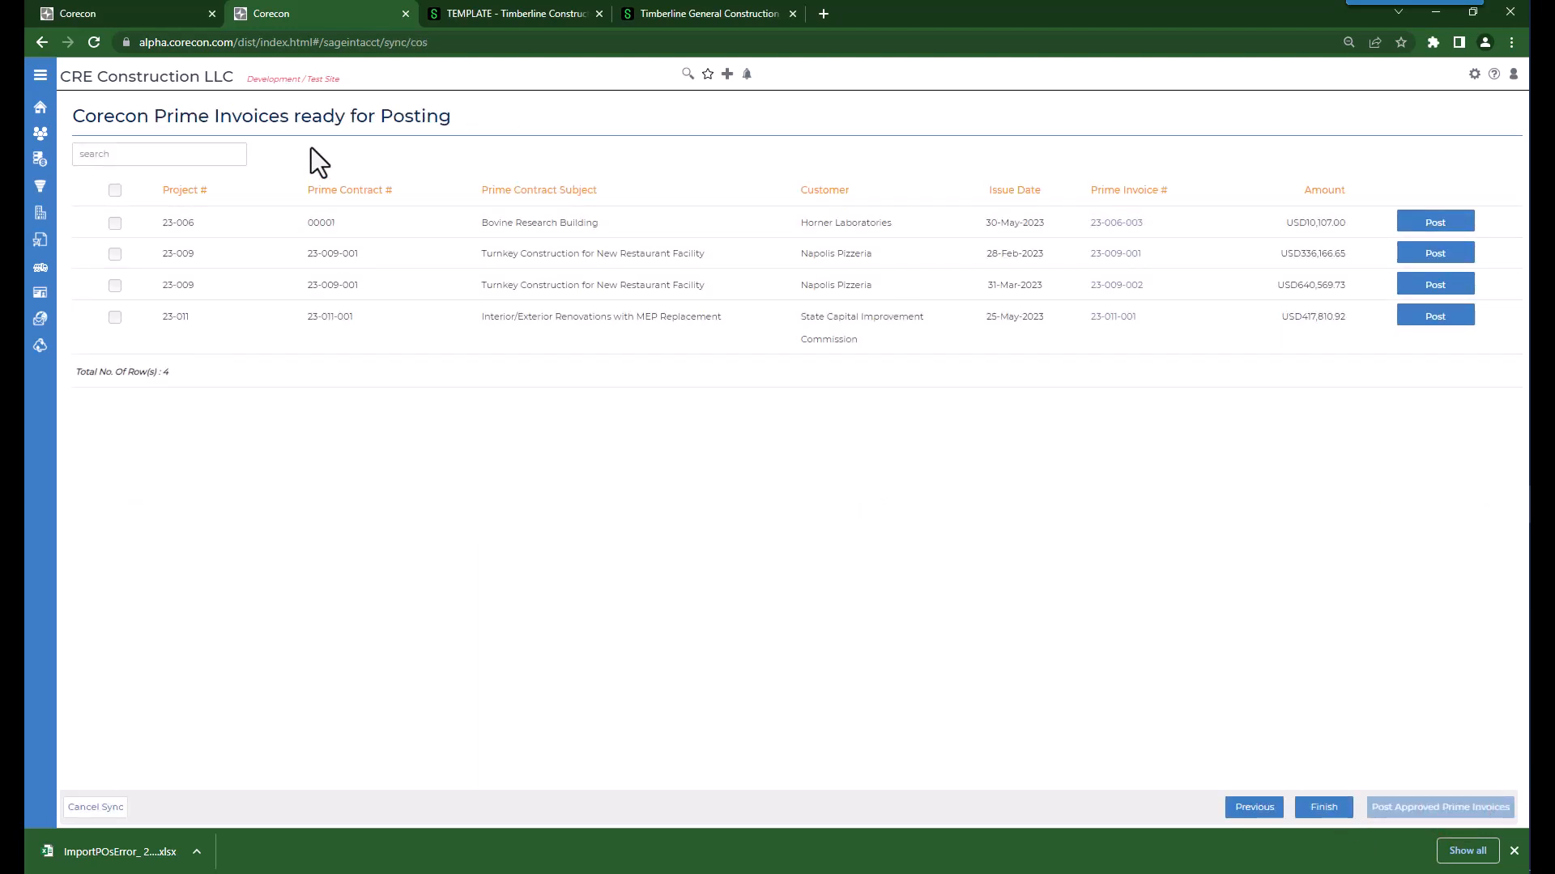
- Post project 23-011's prime invoice for Interior/Exterior Renovations with MEP Replacement and finish the batch posting wizard
left_click(115, 318)
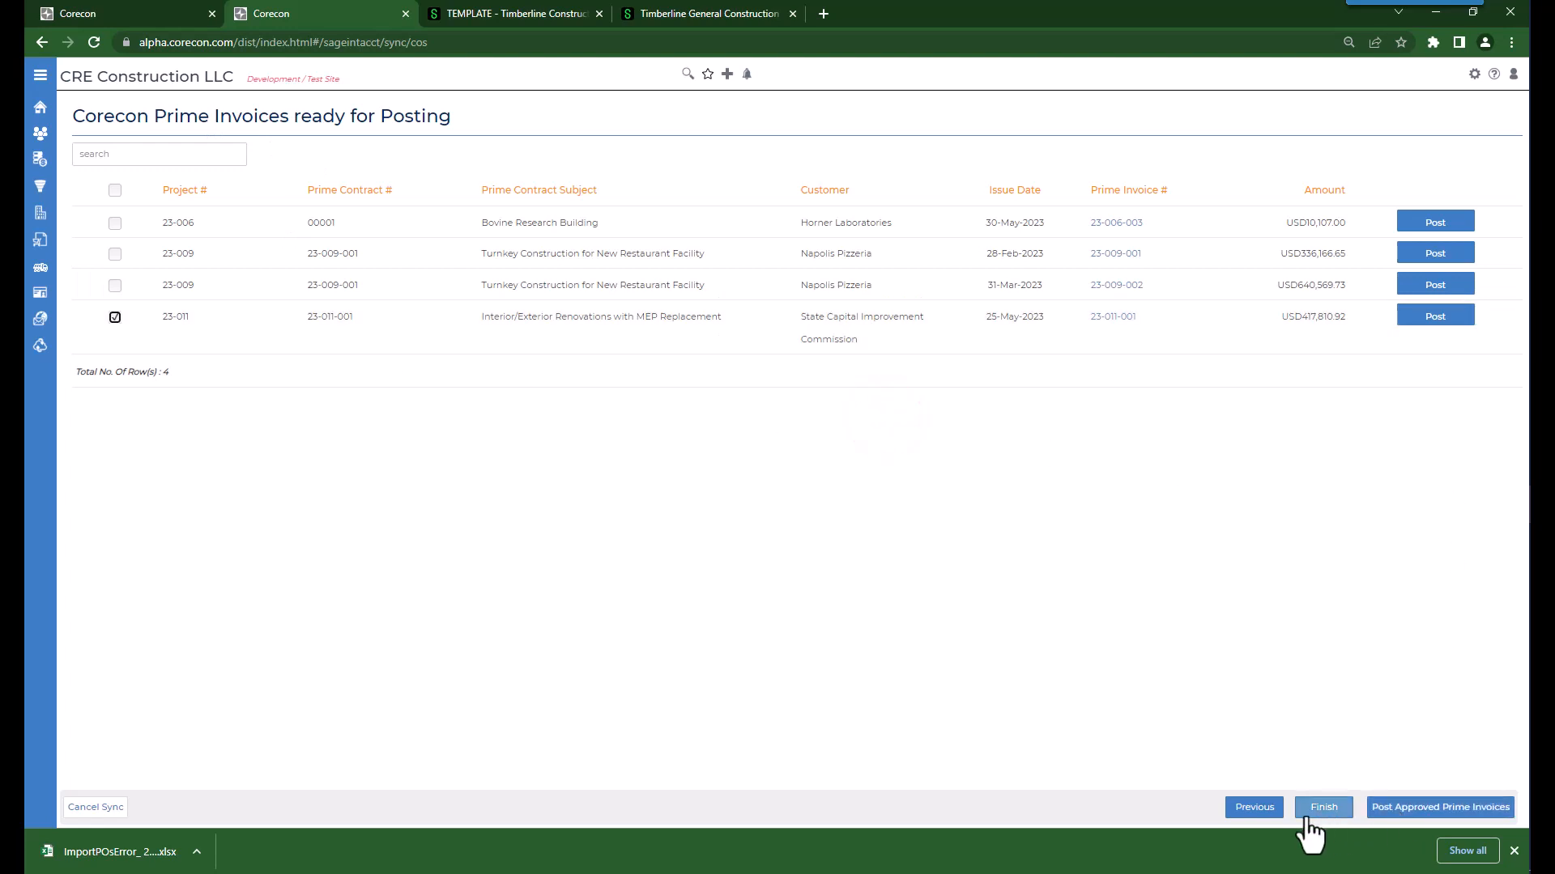
left_click(1429, 319)
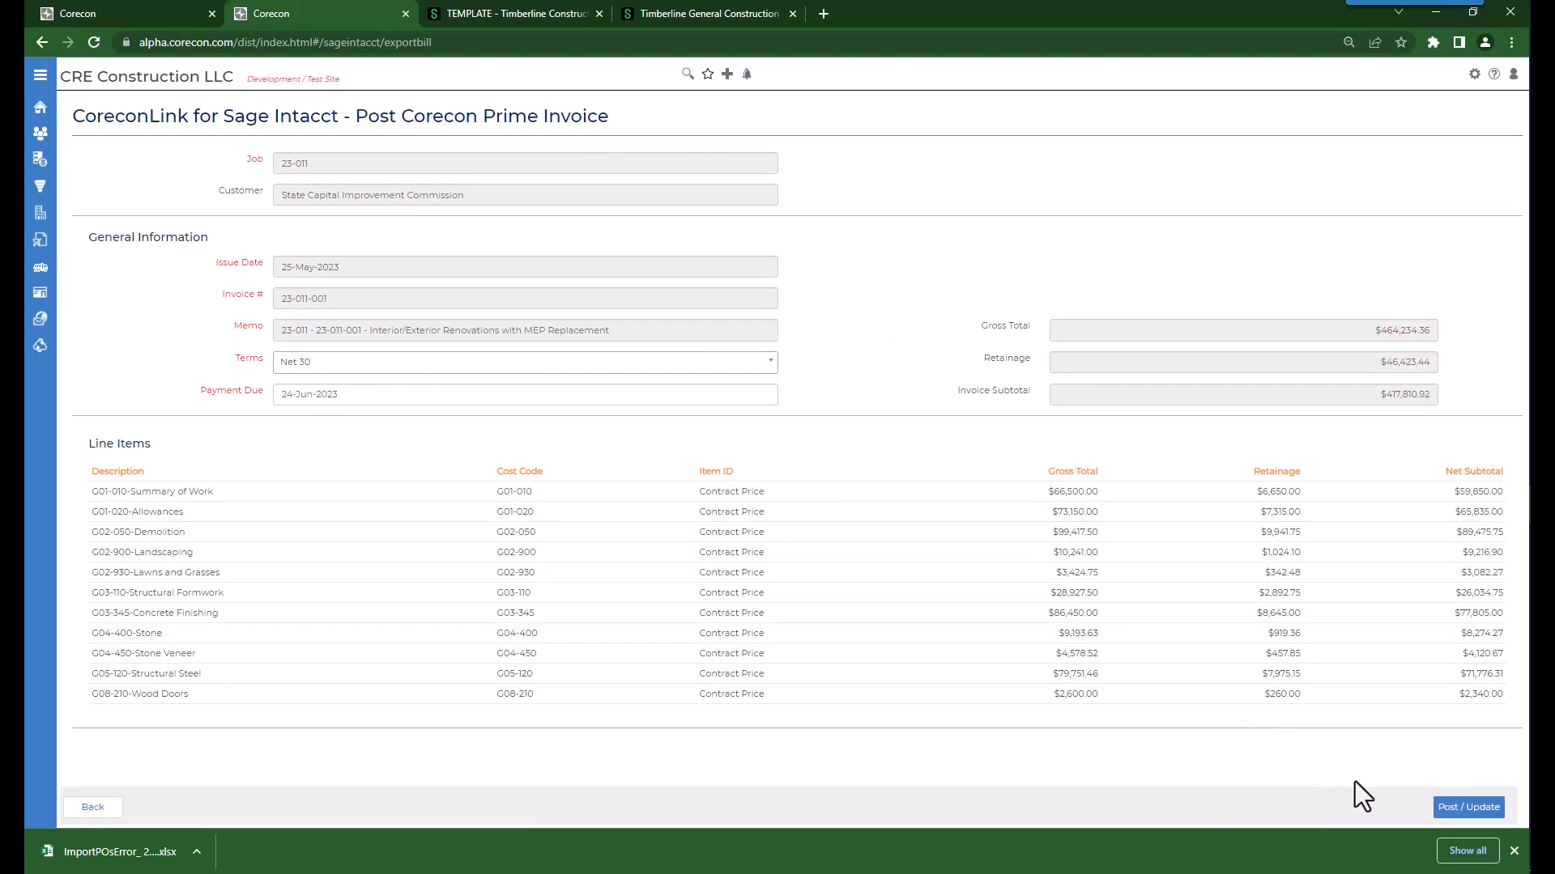
left_click(1467, 807)
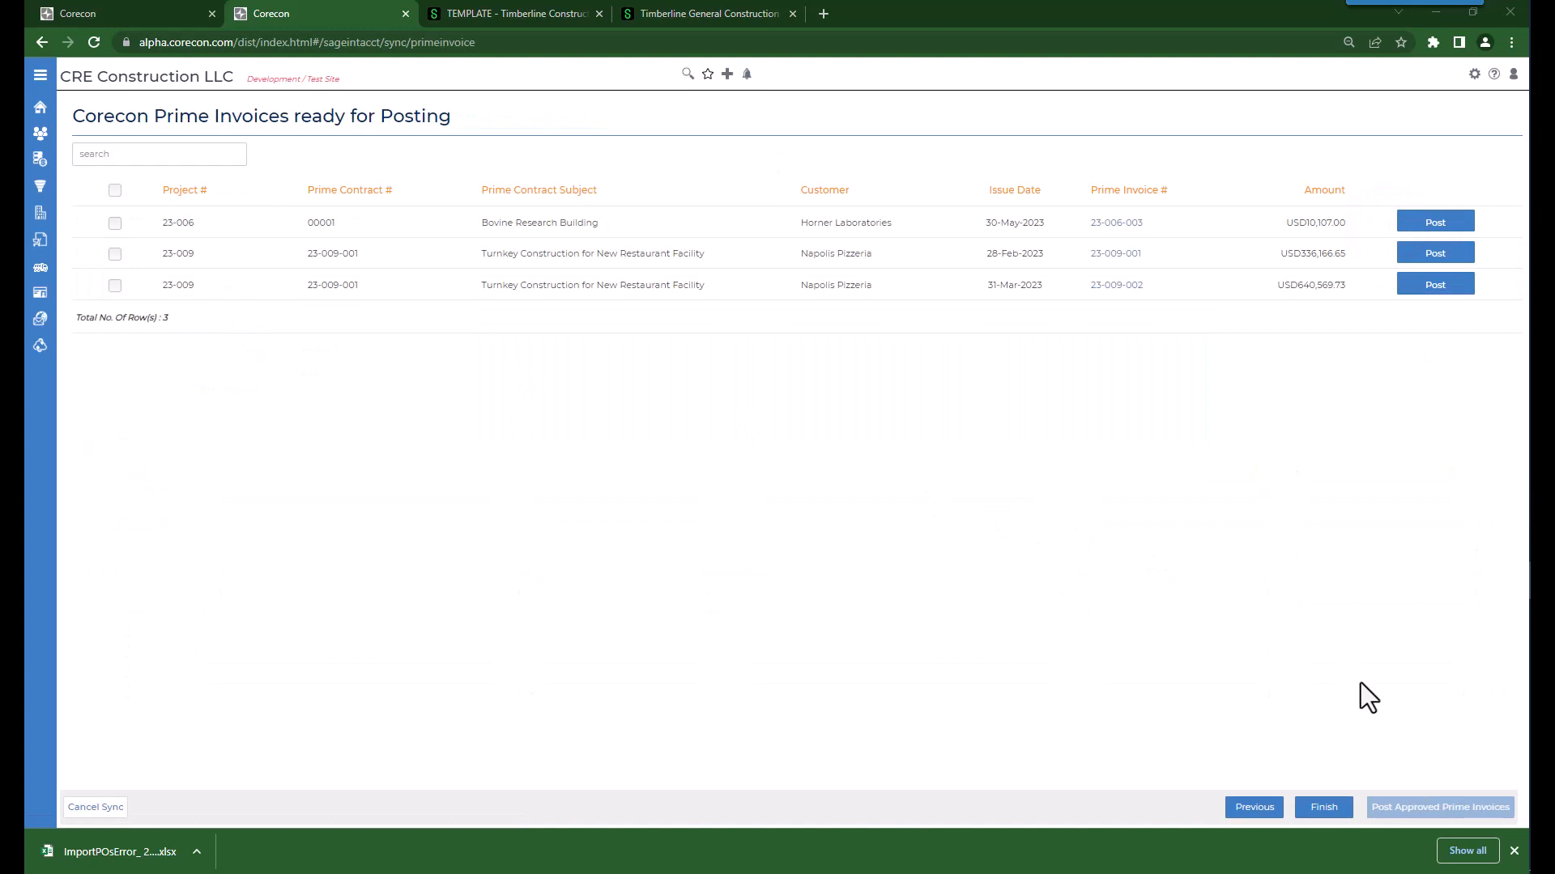
left_click(1320, 807)
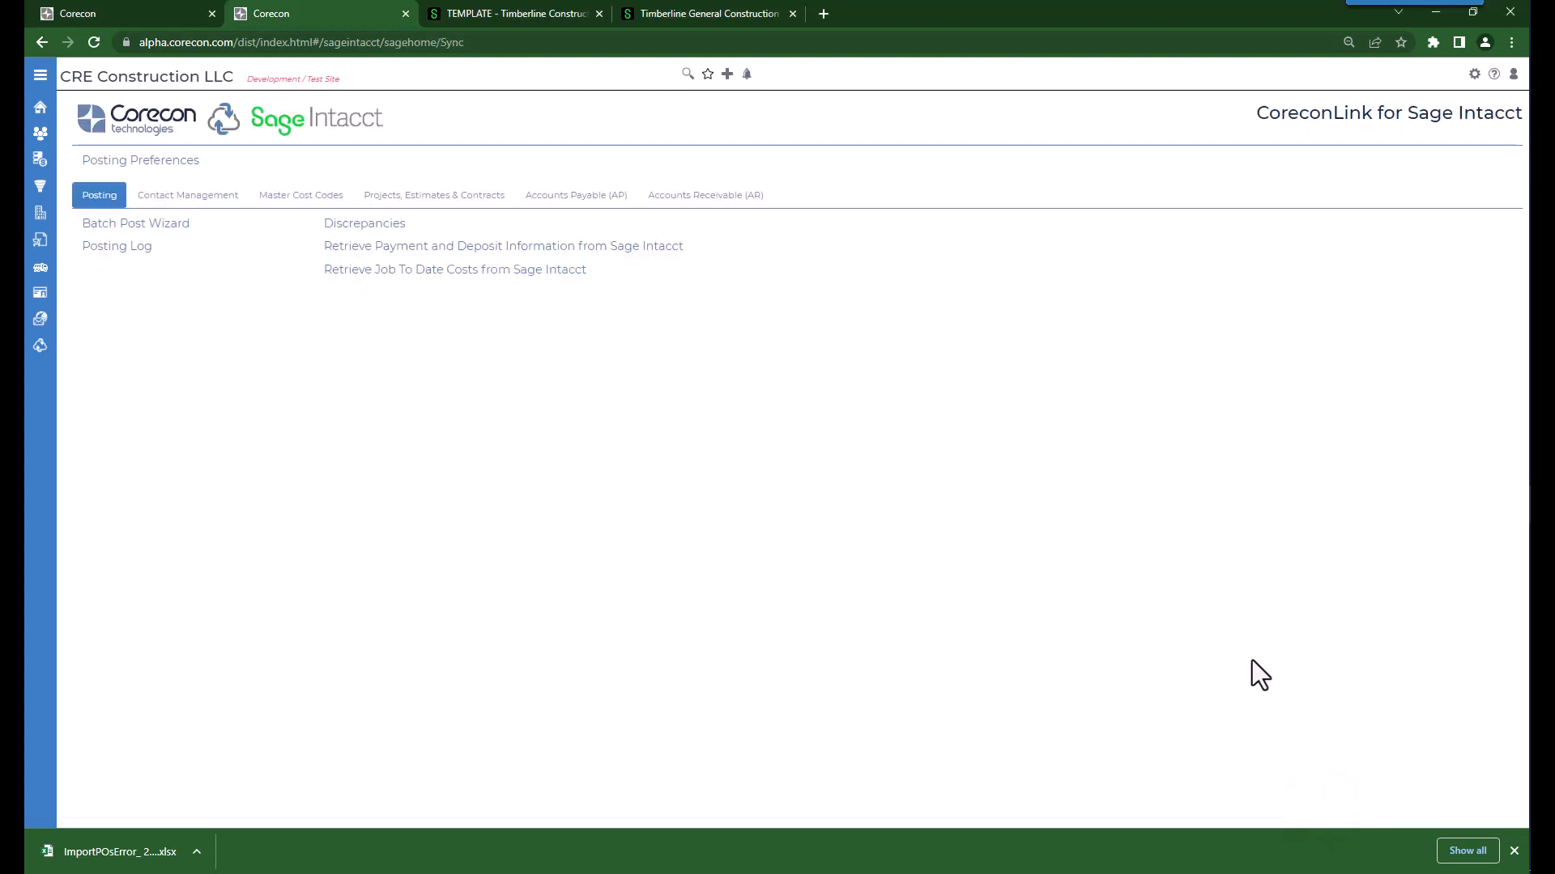
- Open the Nail Frame Framers sub invoice from the project's Procurement records and show its option for posting to Sage Intacct
left_click(113, 11)
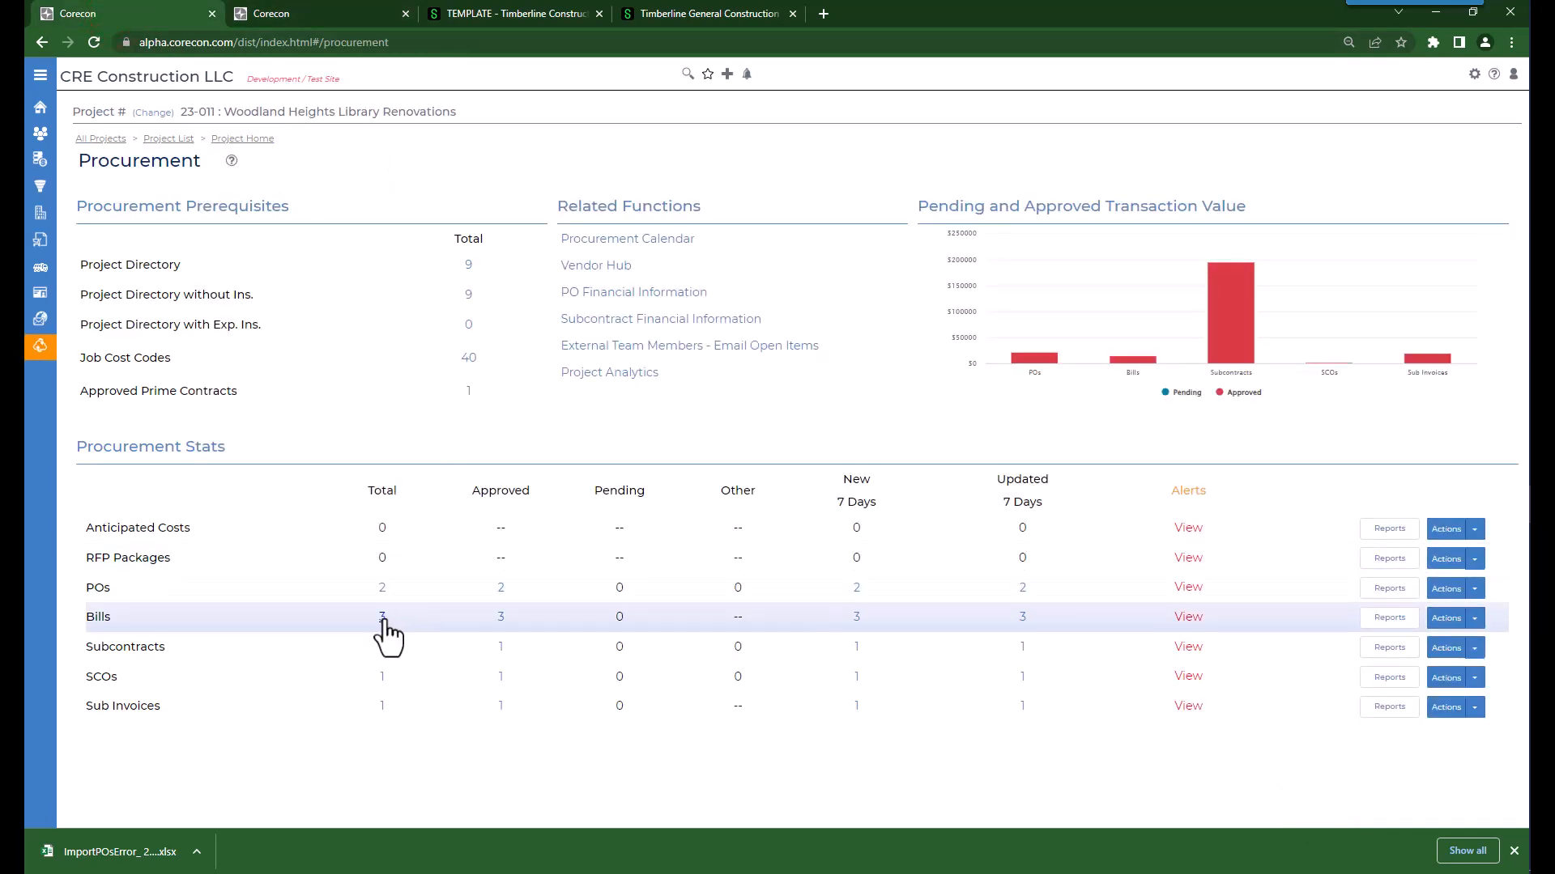
left_click(382, 705)
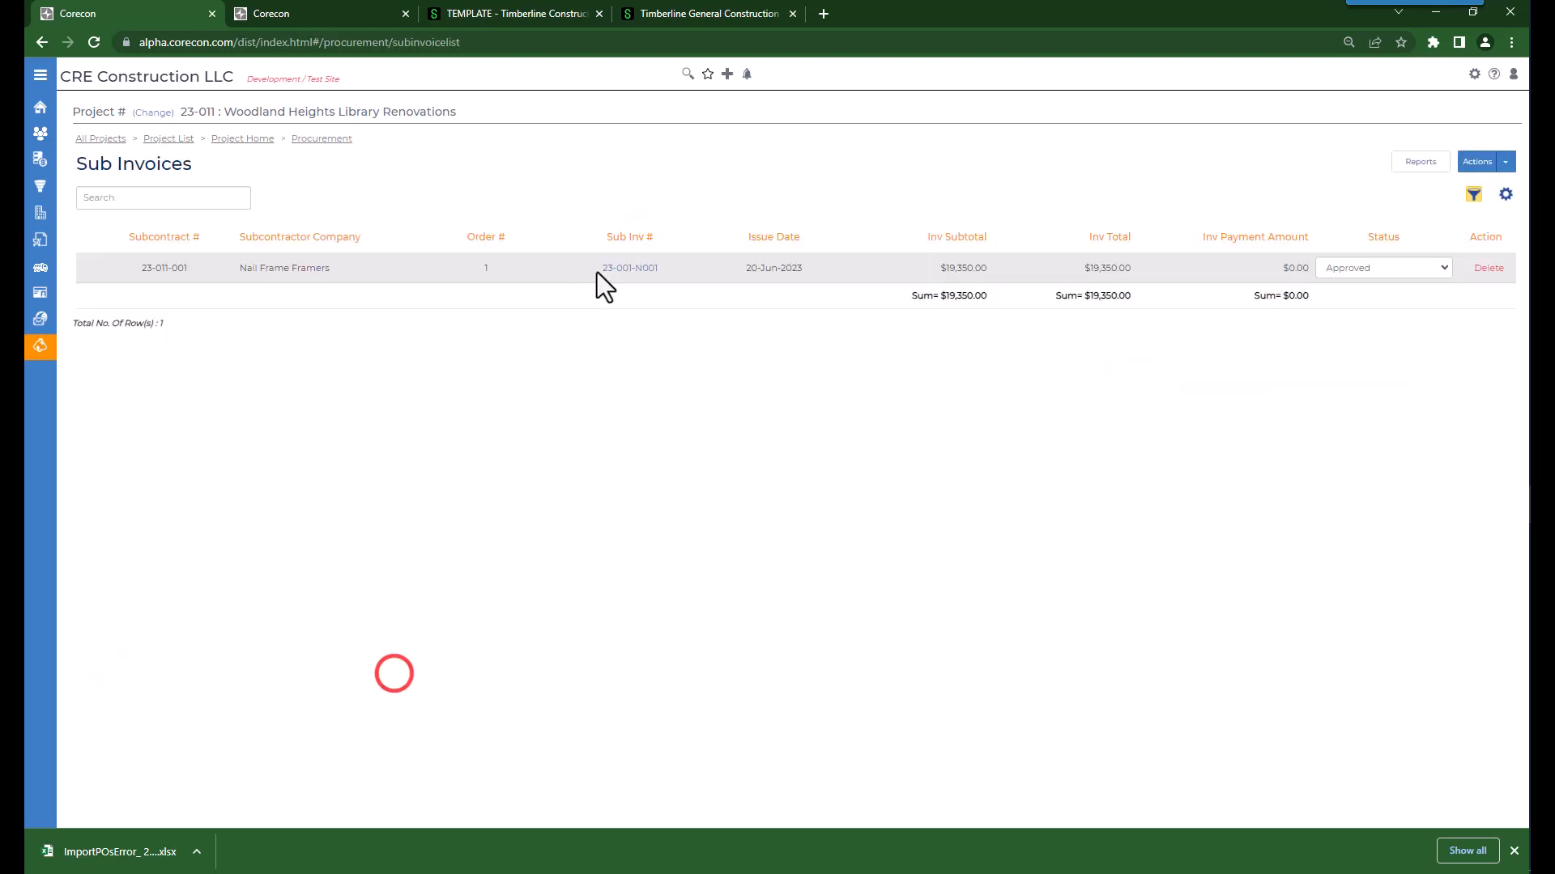
left_click(613, 271)
left_click(1491, 131)
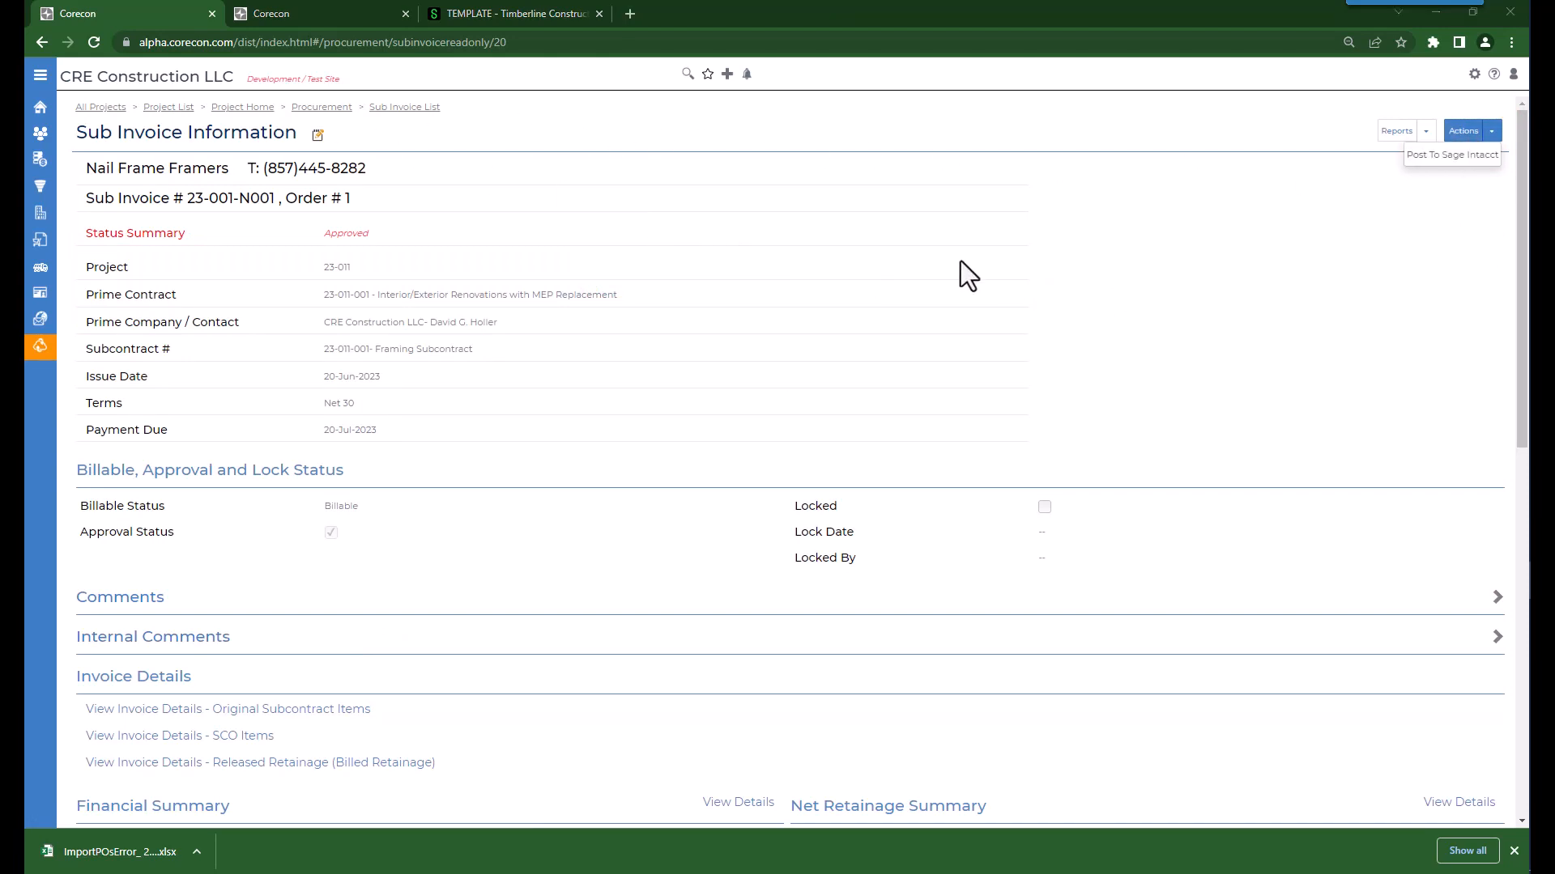
- Switch to Sage Intacct, change the entity to Timerline General Construction and open its list of jobs
left_click(494, 12)
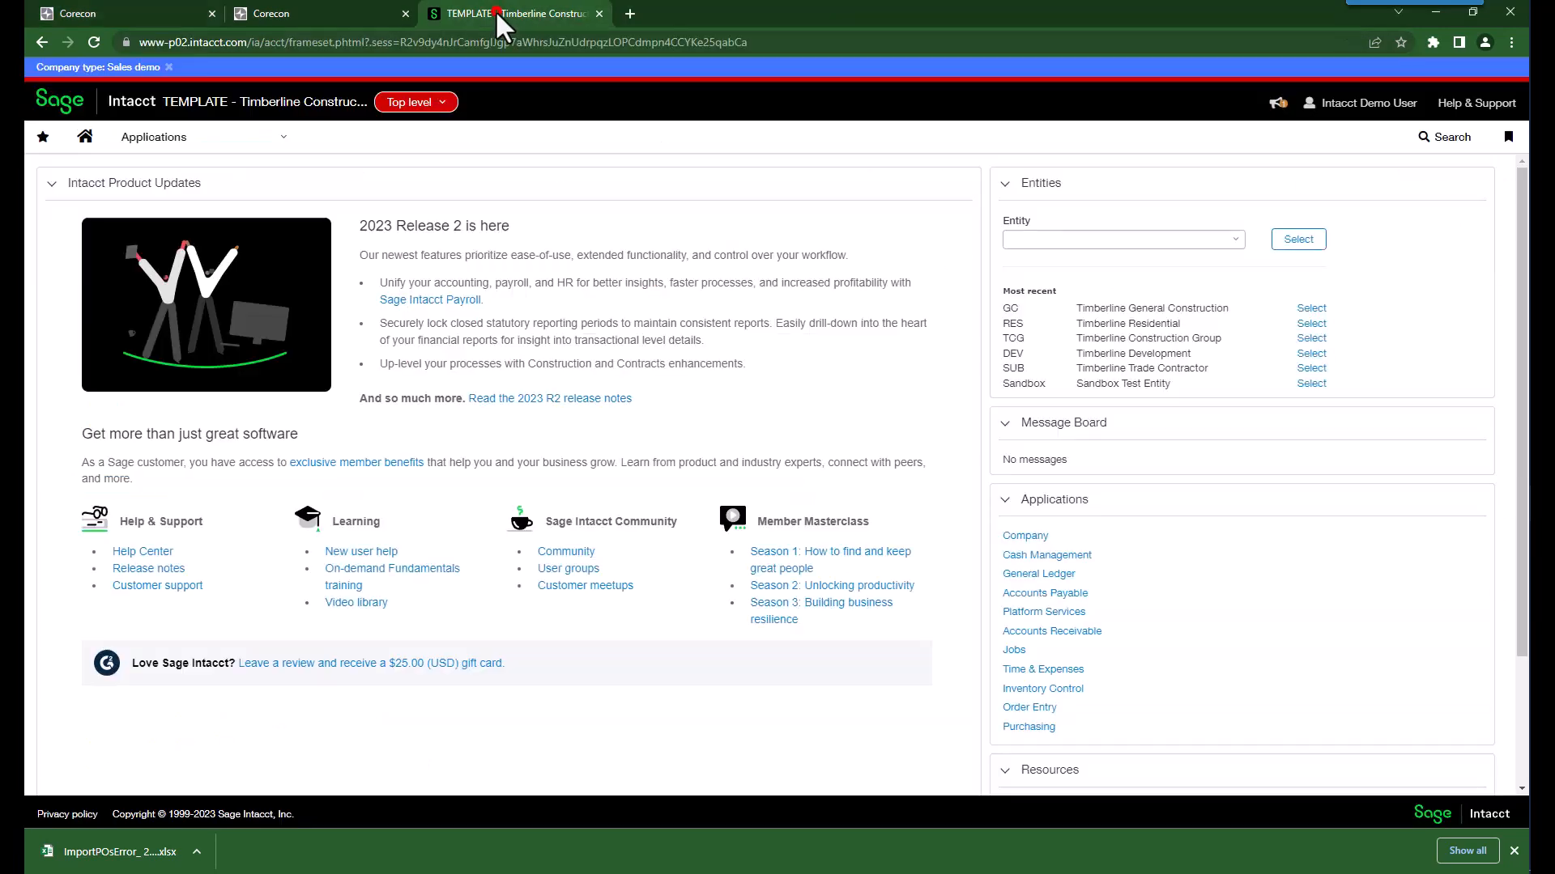
left_click(440, 109)
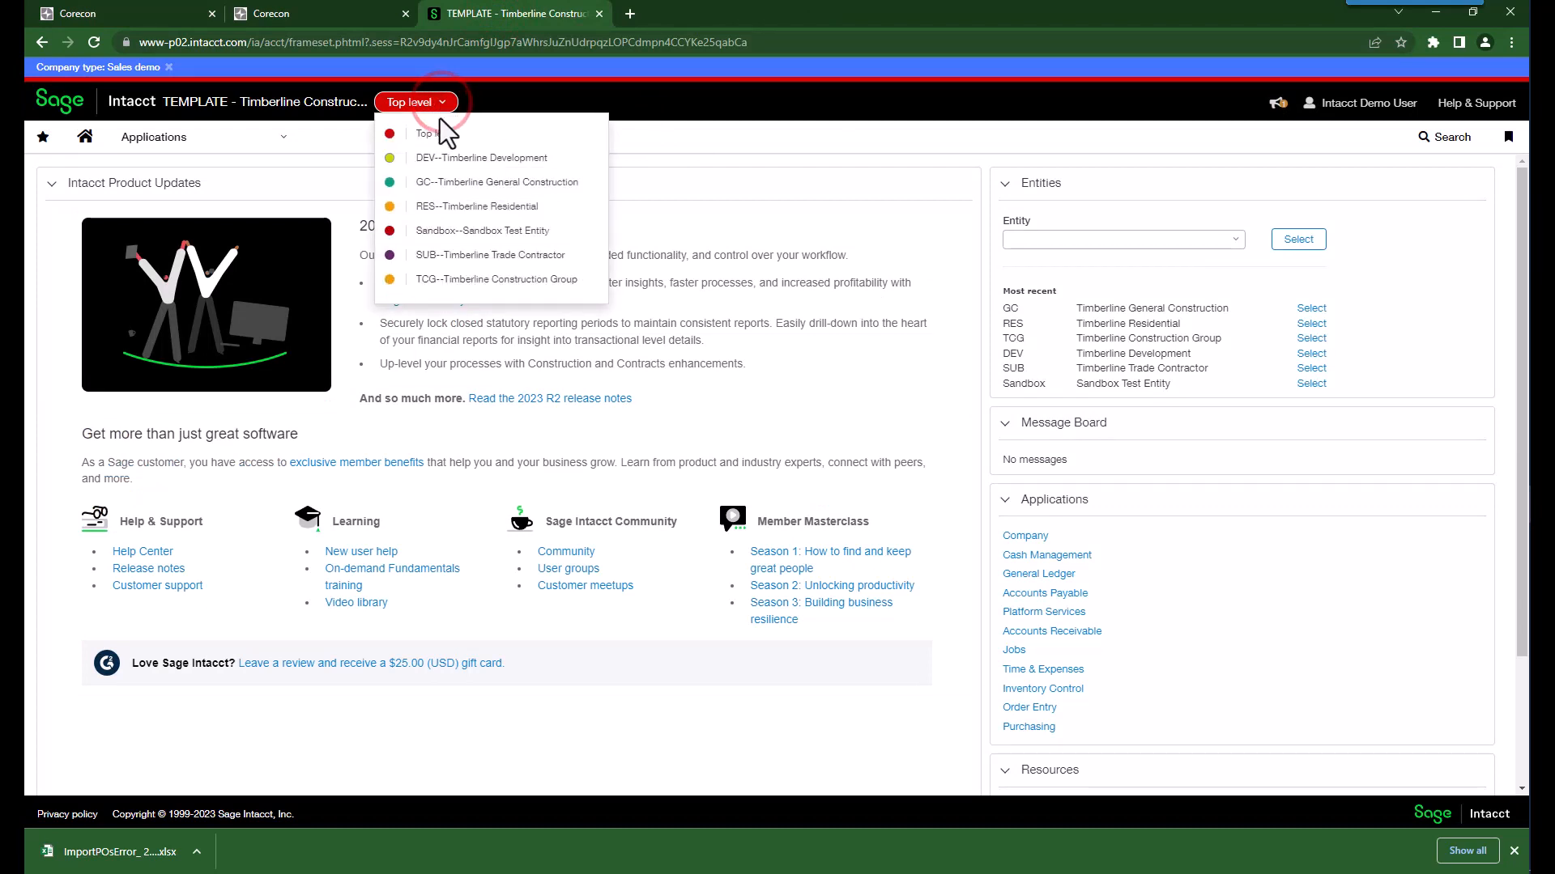
left_click(462, 183)
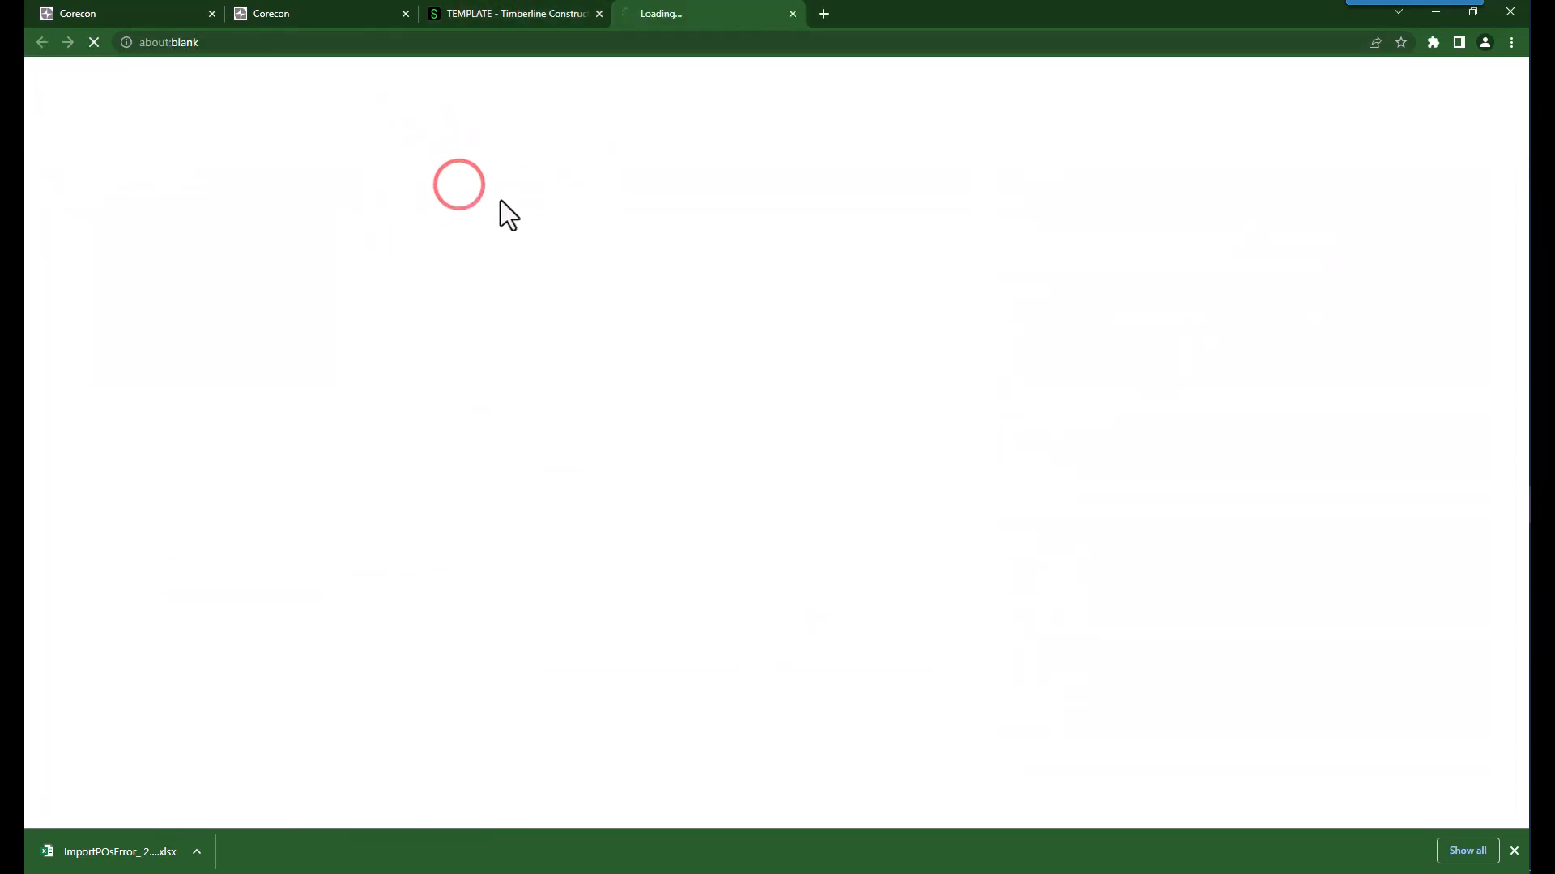
mouse_move(174, 150)
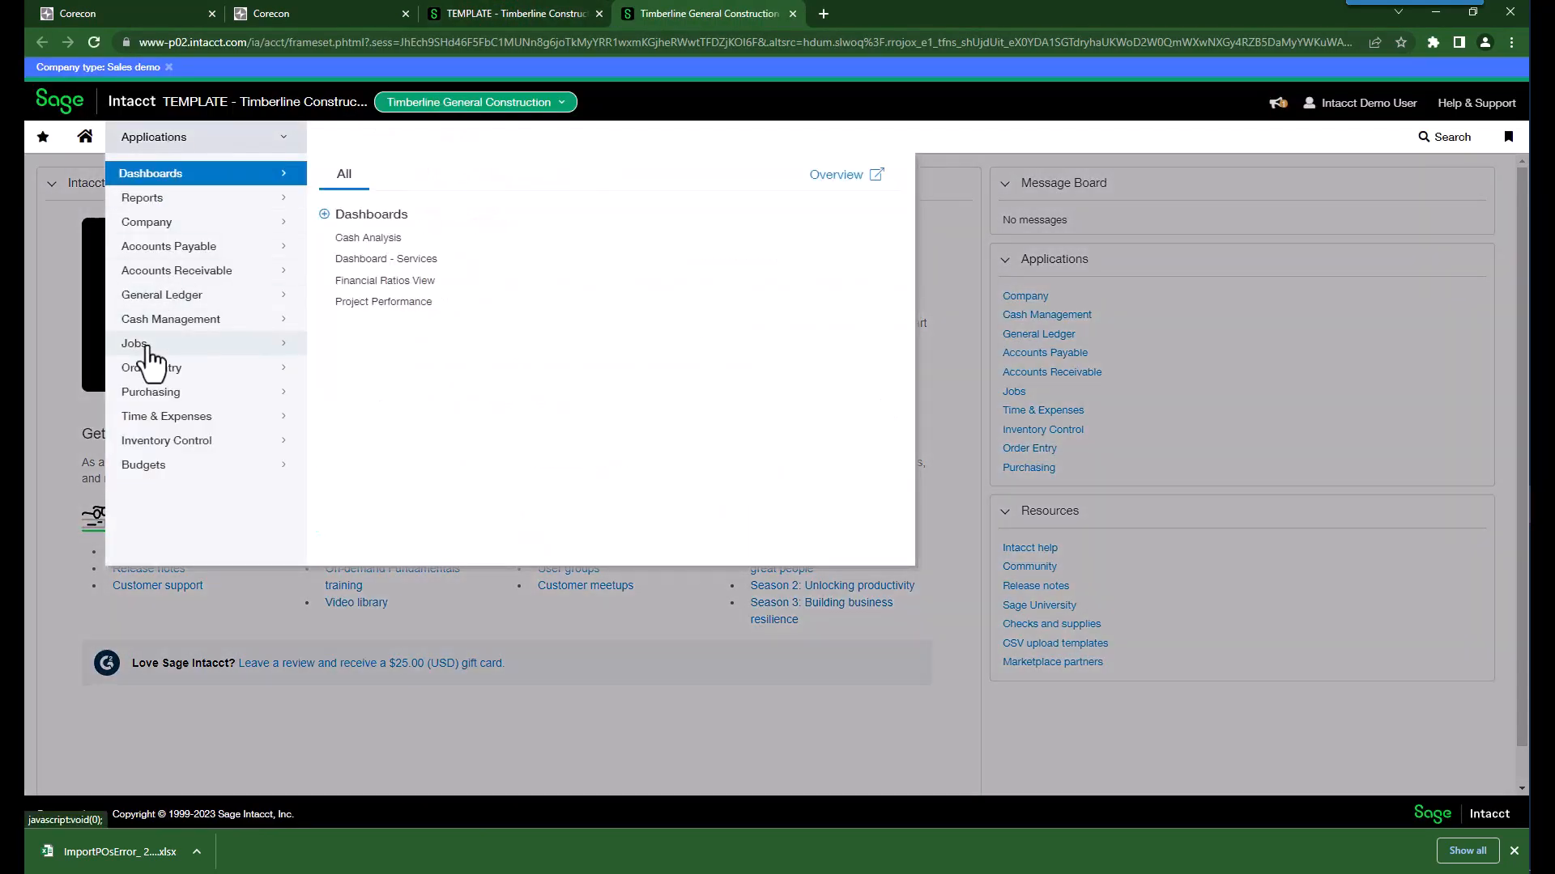
left_click(146, 344)
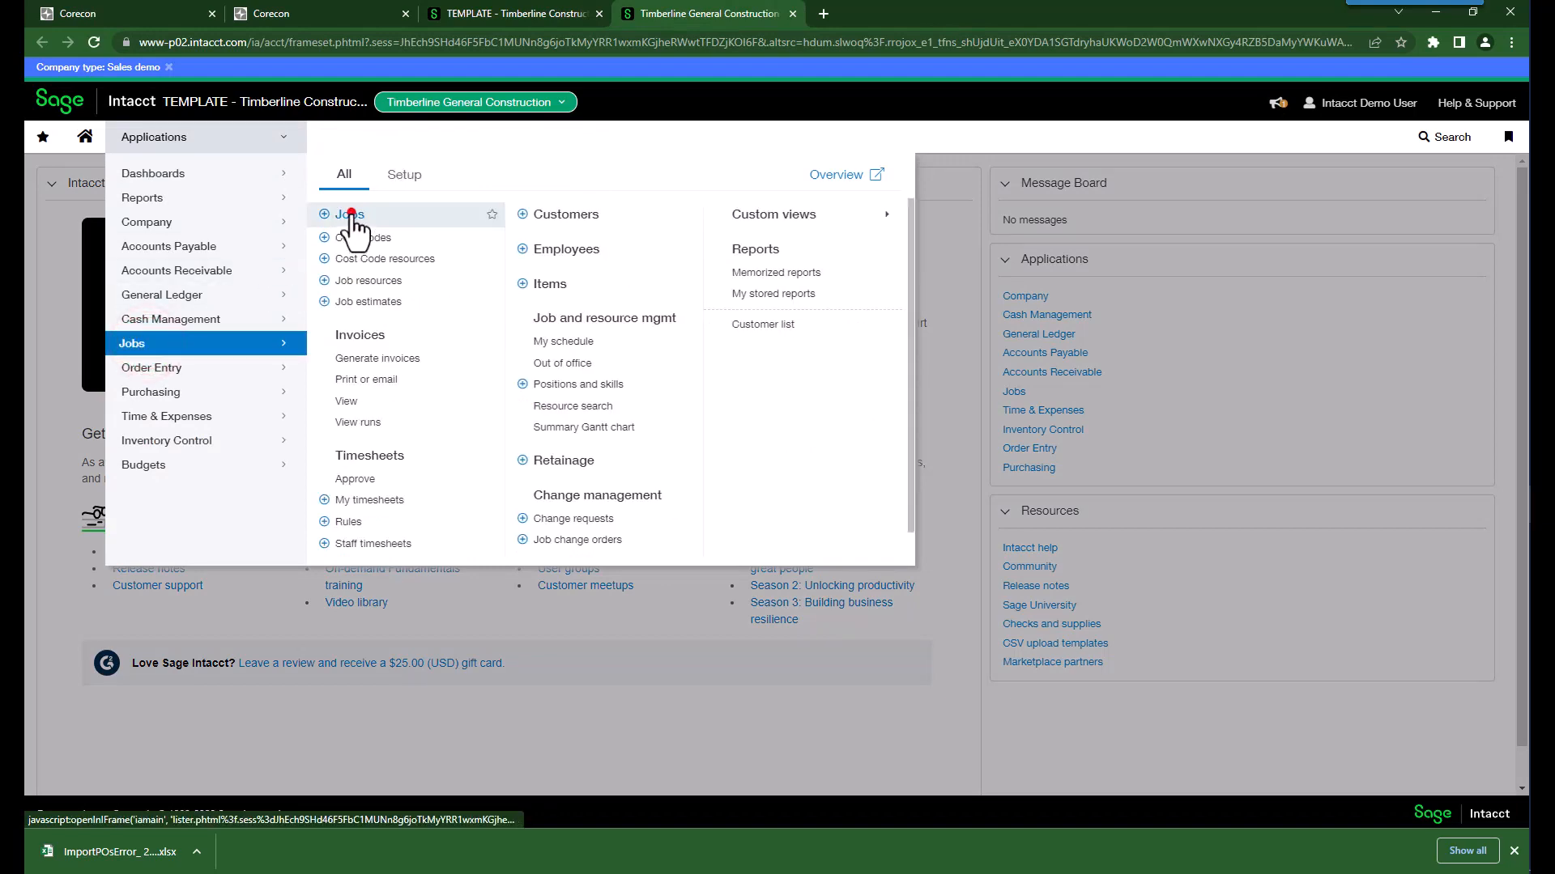
left_click(346, 213)
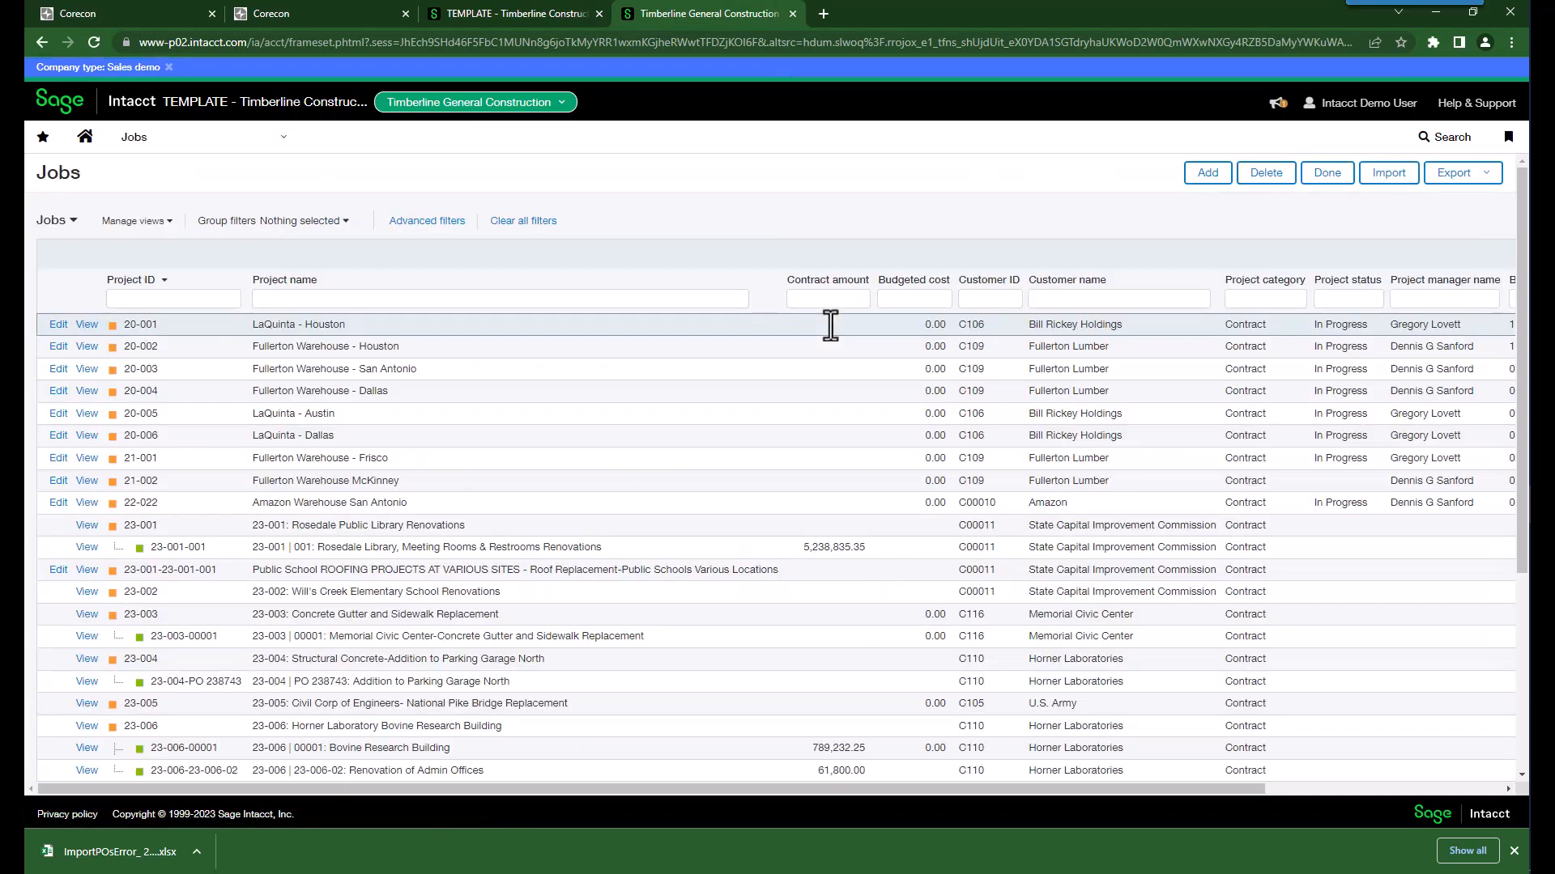
- Filter the jobs by project ID 23-011, view the Woodland Heights Library Renovations job and show its cost codes
left_click(199, 300)
type("23-011")
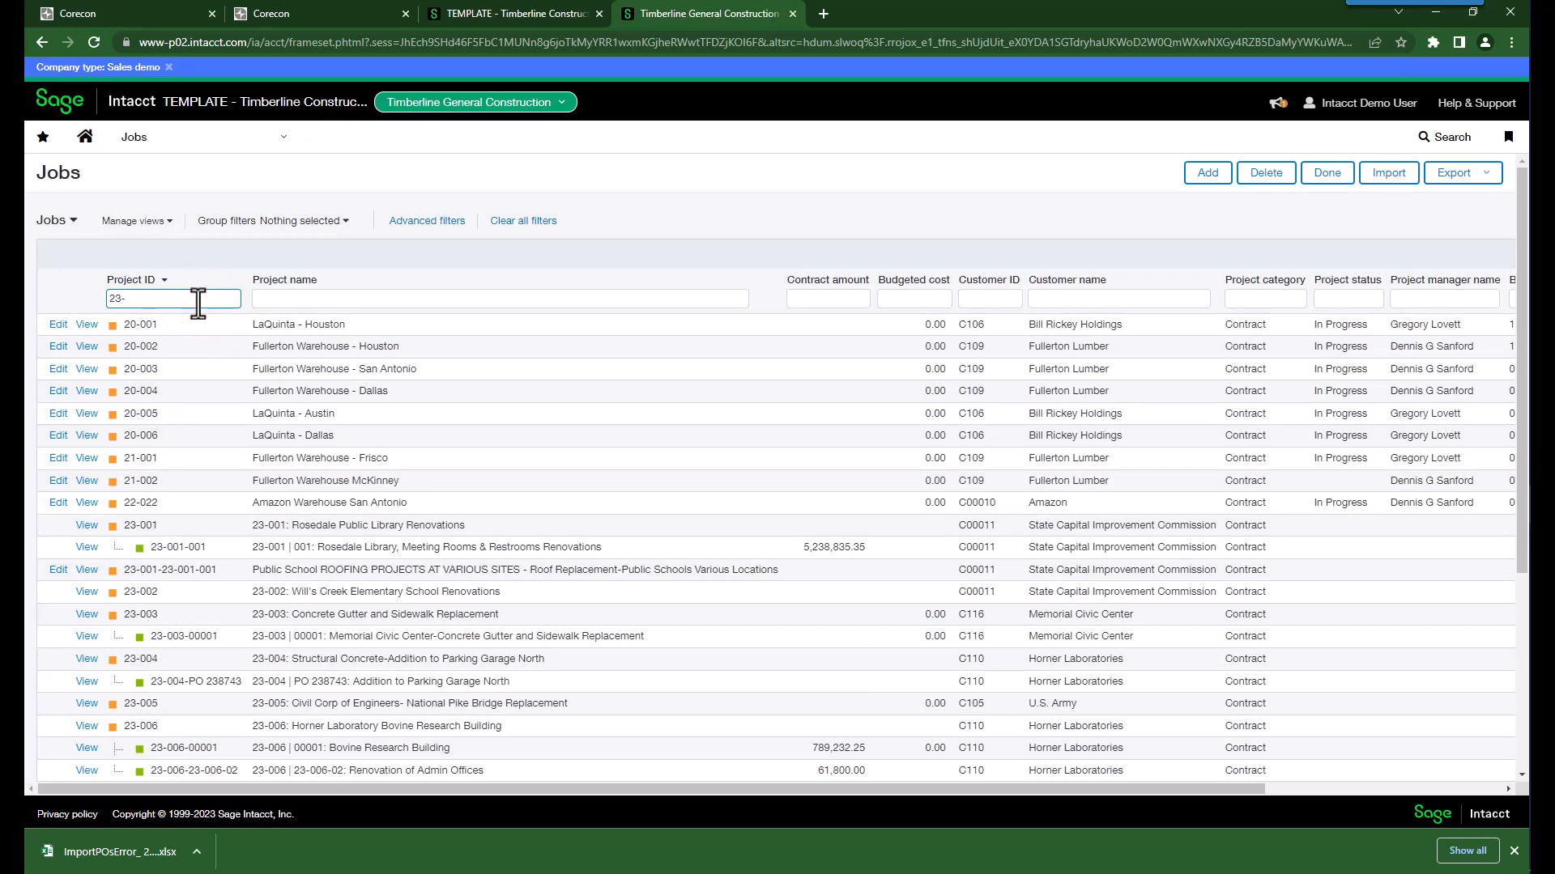
key("Return")
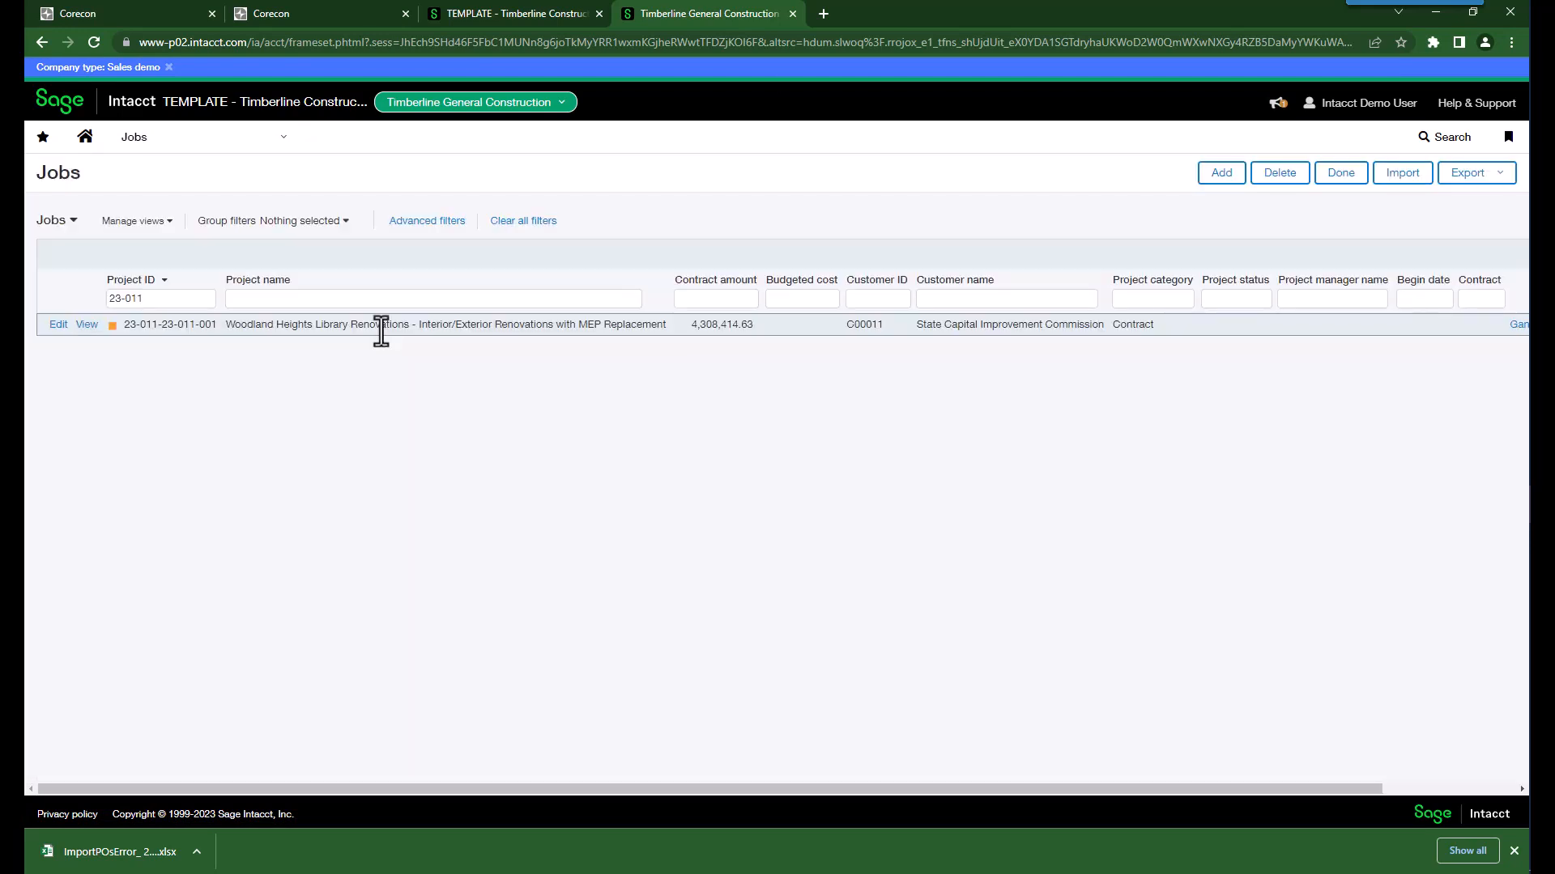
left_click(85, 325)
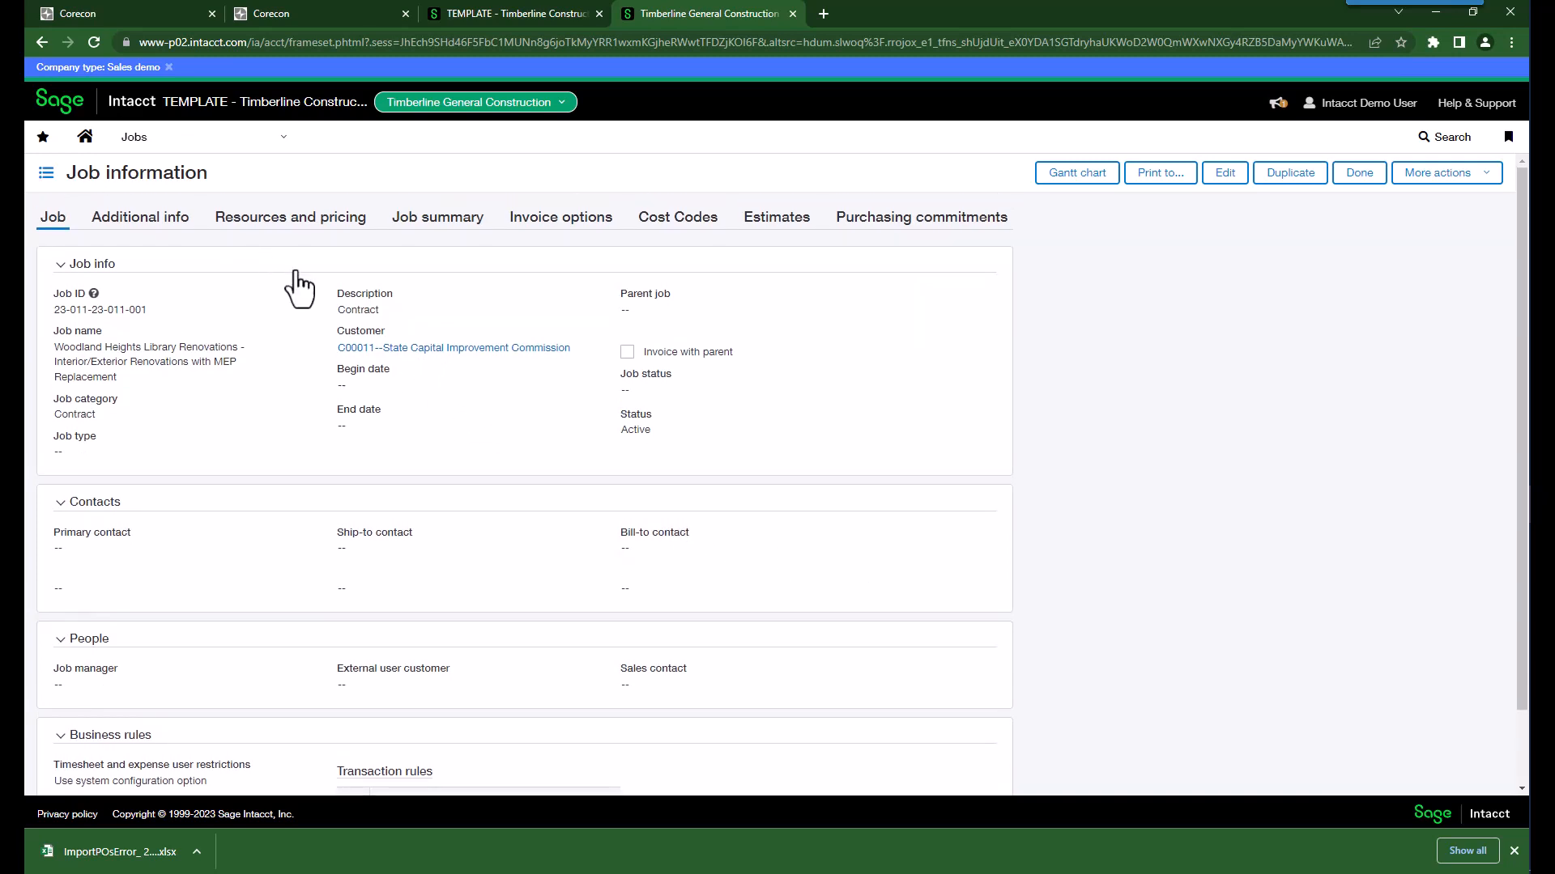
left_click(665, 219)
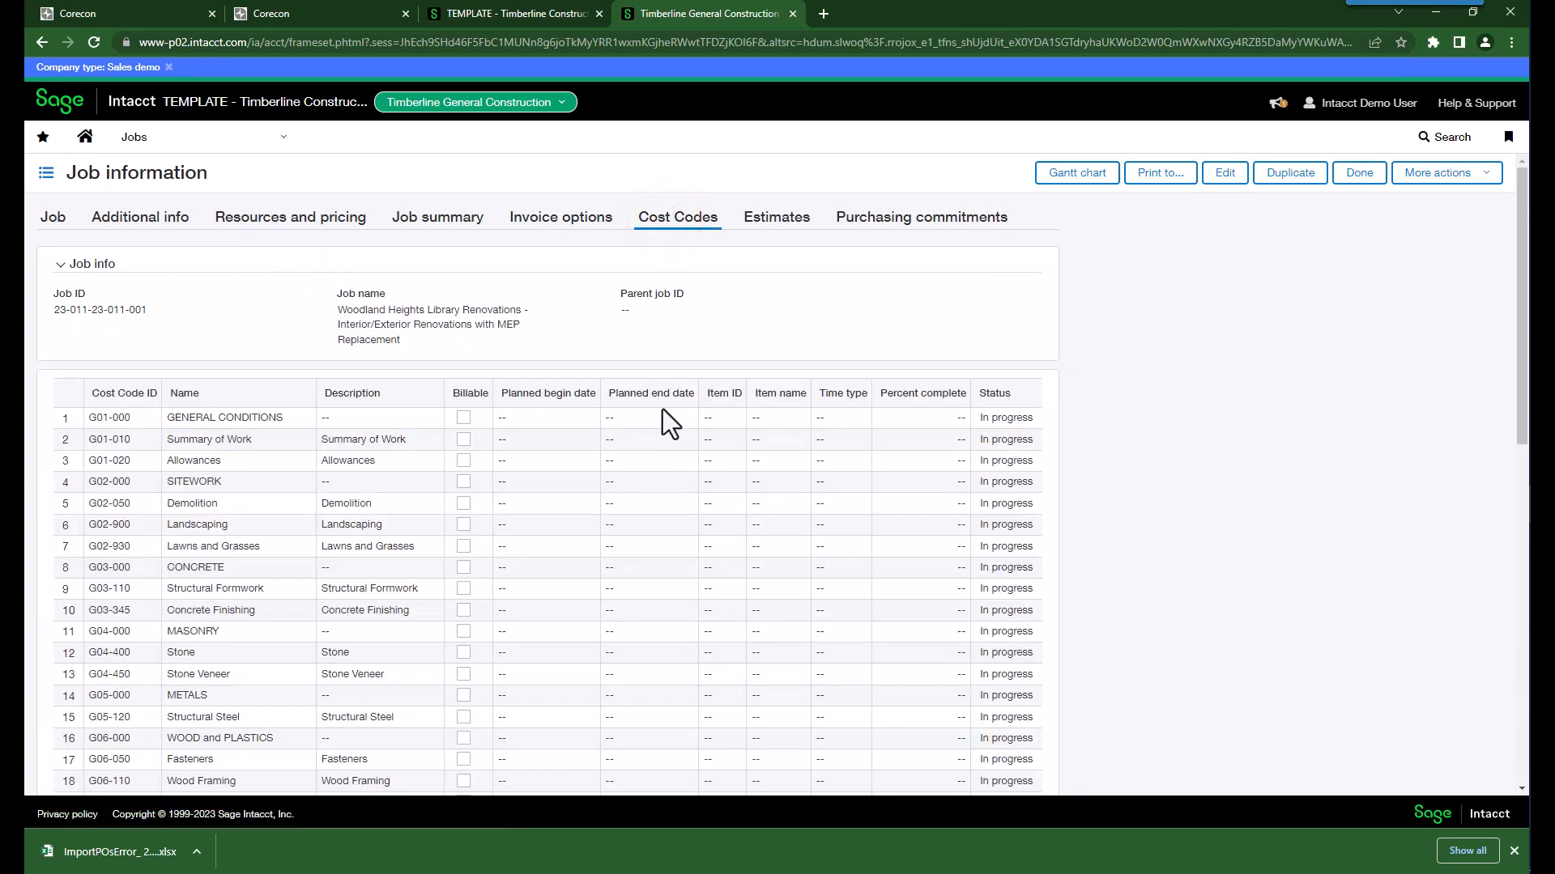
- Open the job contracts list, review the lines of contract 23-011-001 and return to the list
left_click(154, 145)
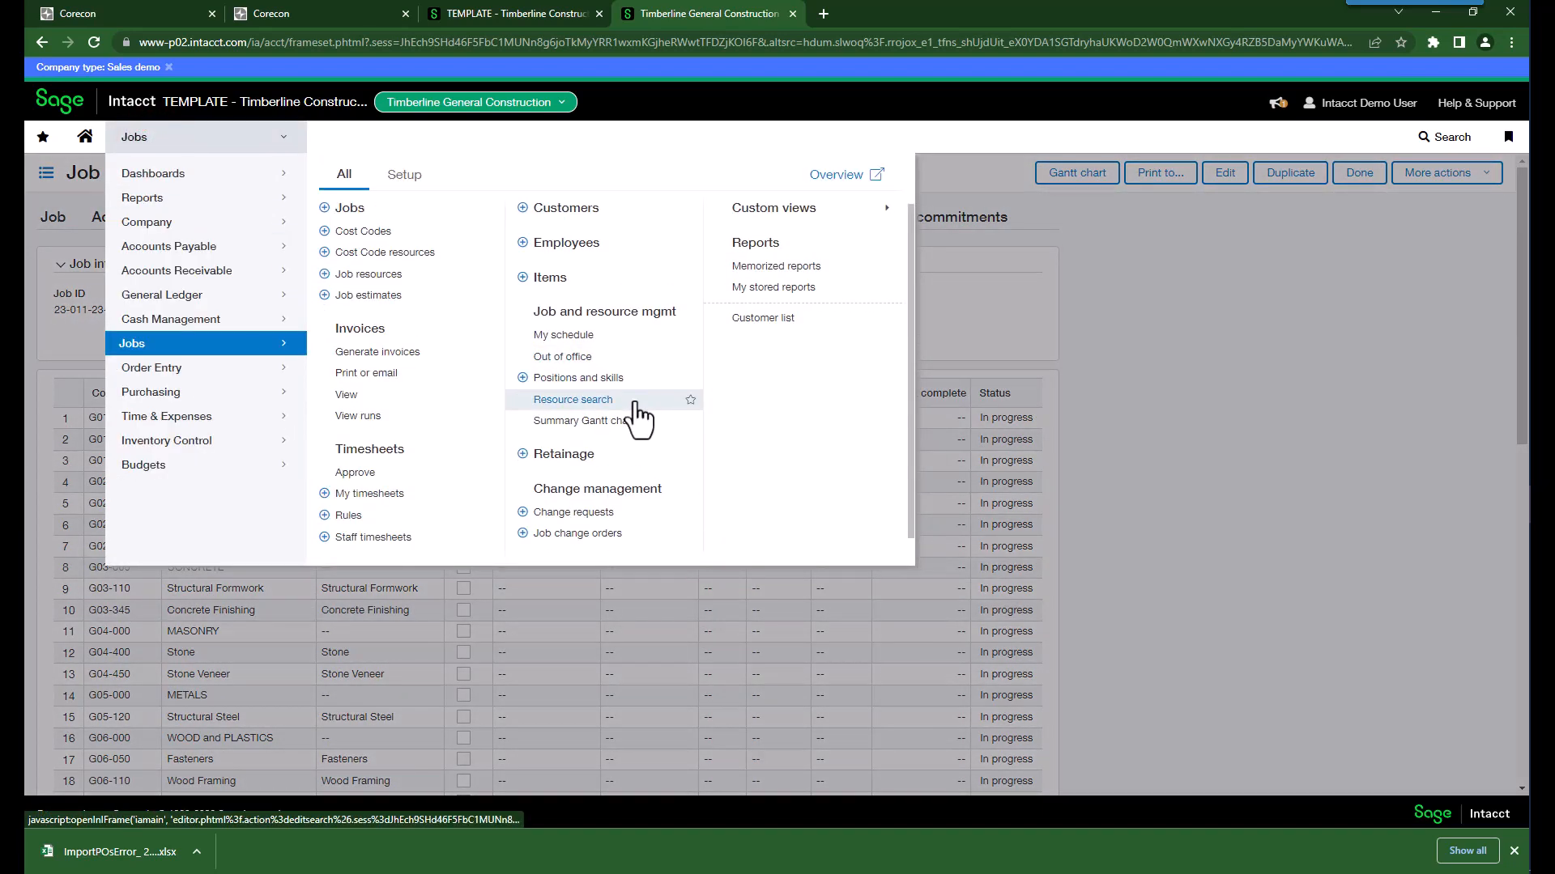
scroll(636, 417, "down", 1)
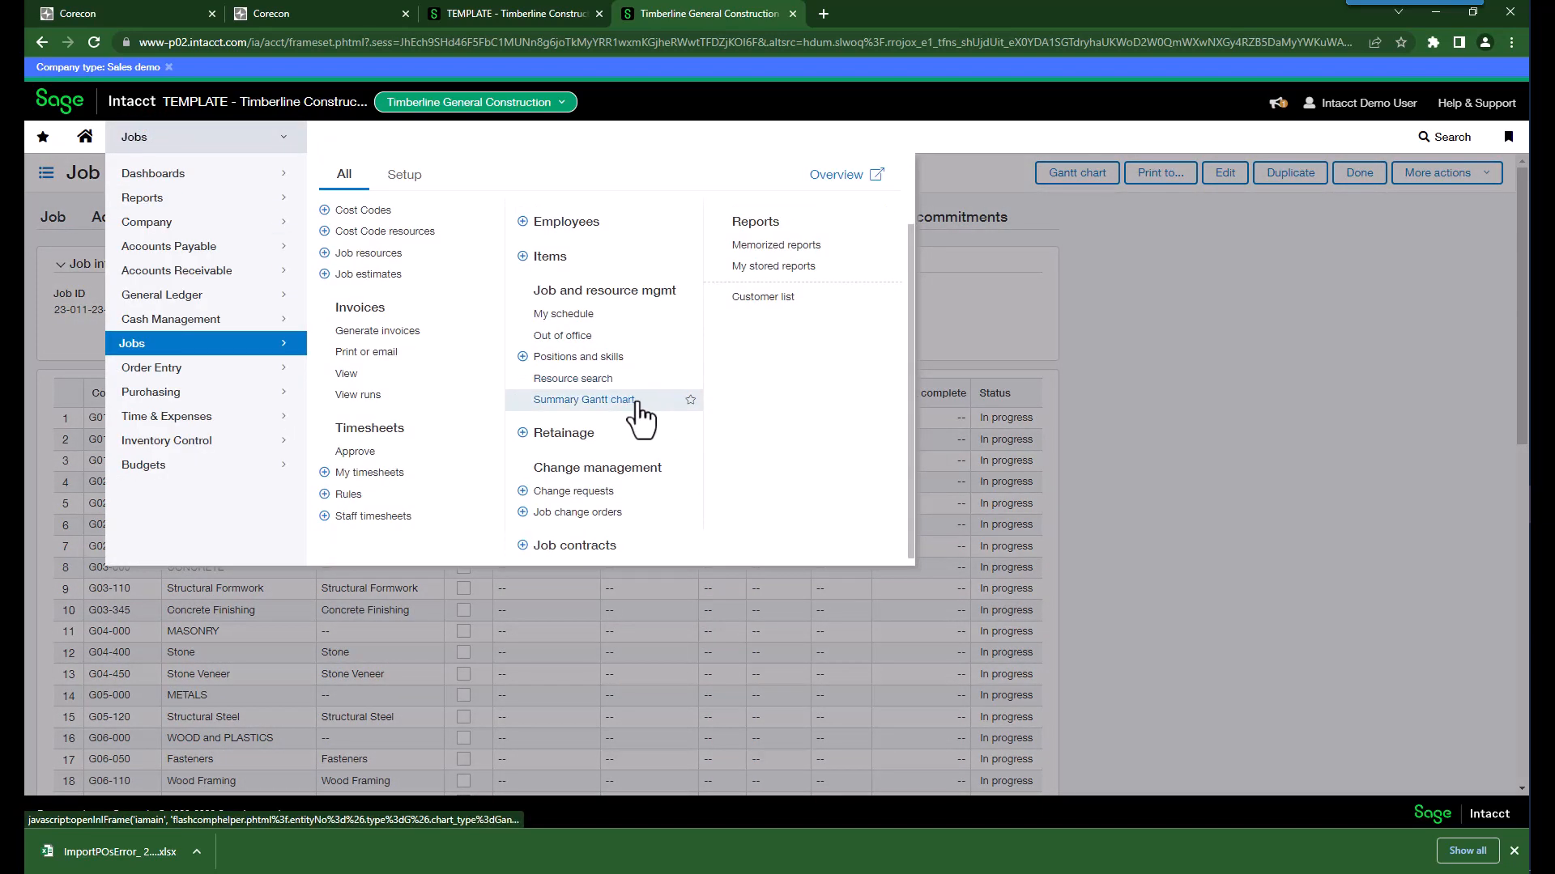
left_click(570, 547)
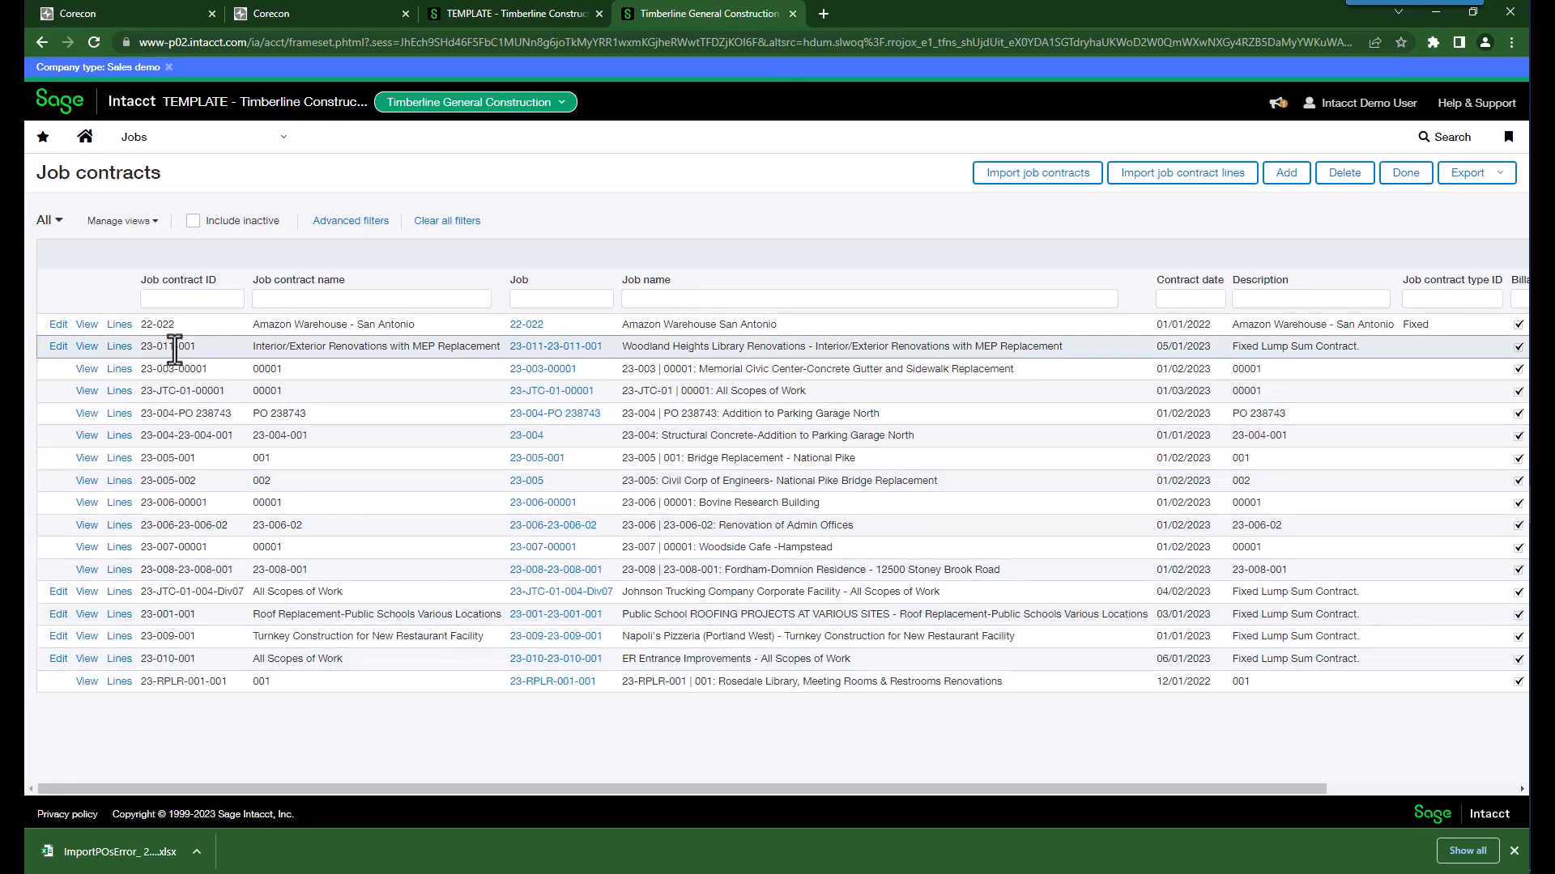
left_click(119, 346)
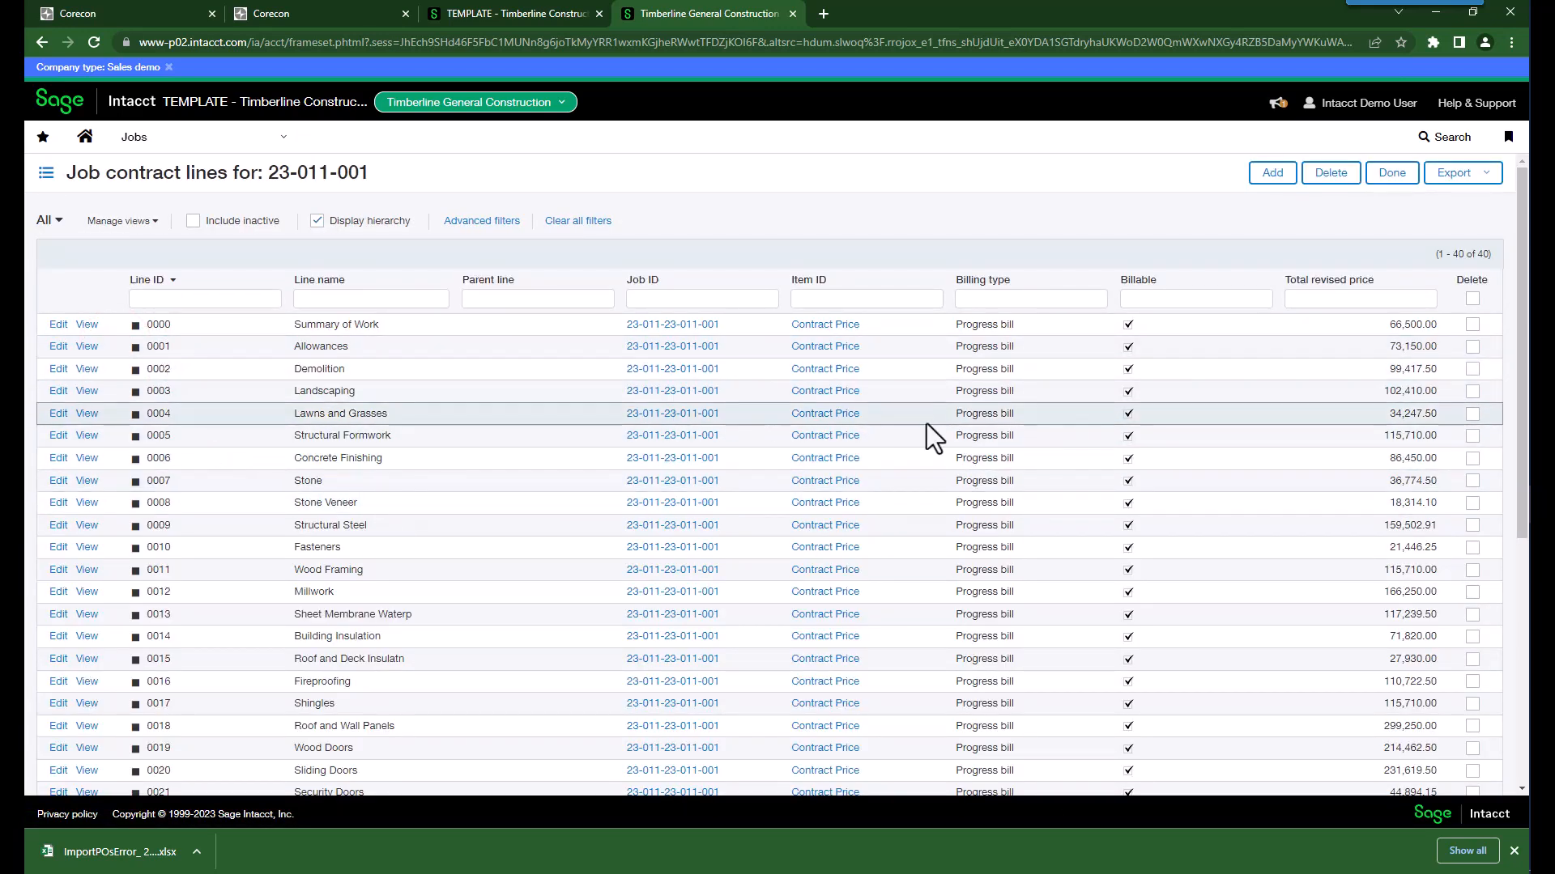
scroll(1325, 558, "down", 5)
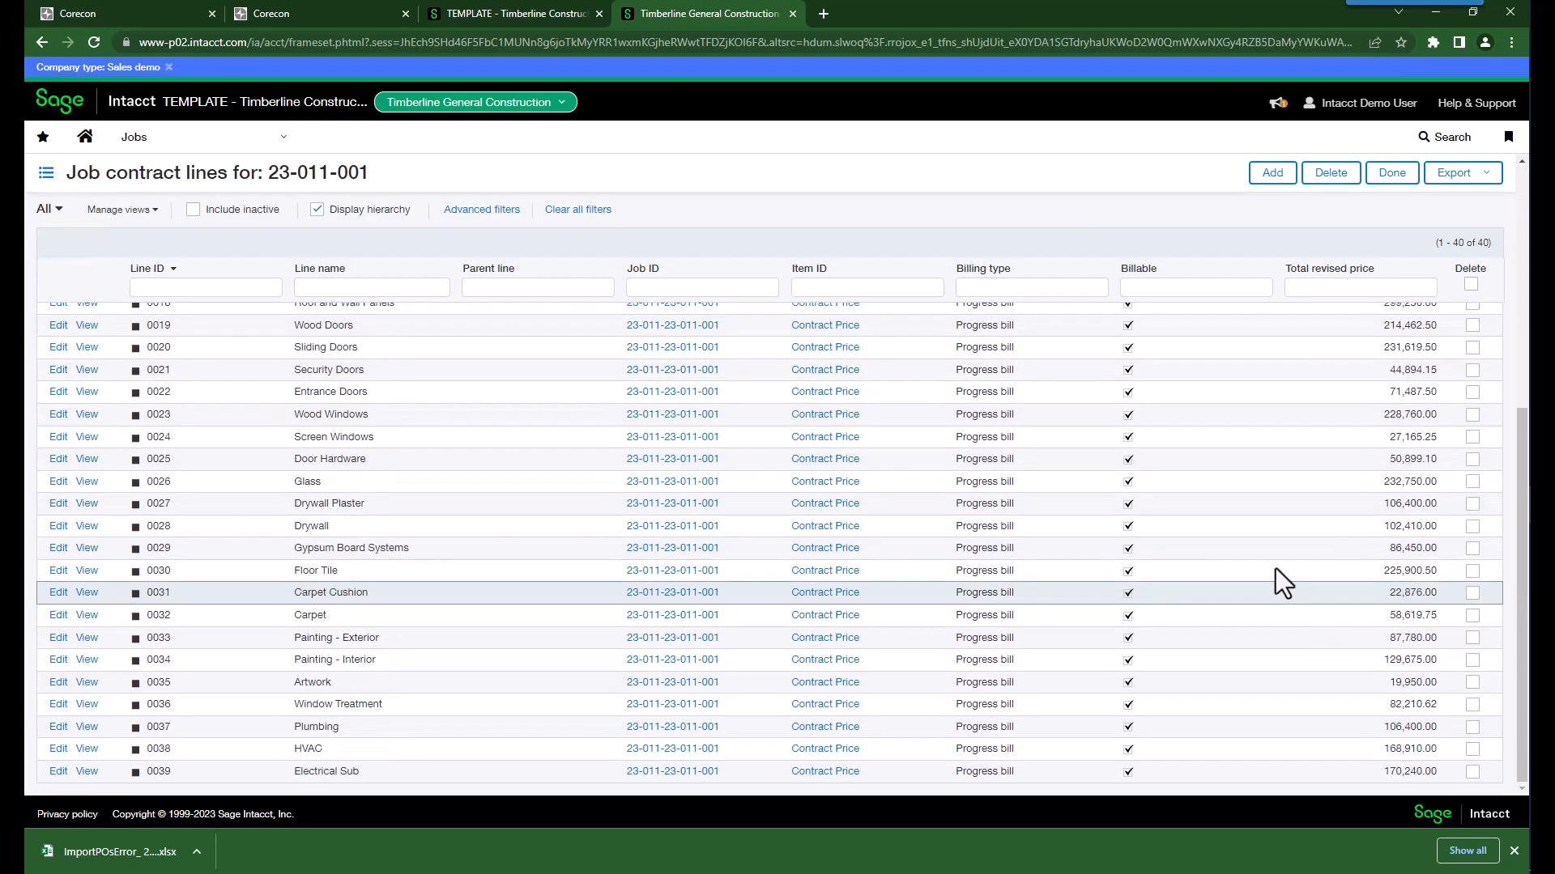
scroll(1276, 568, "up", 5)
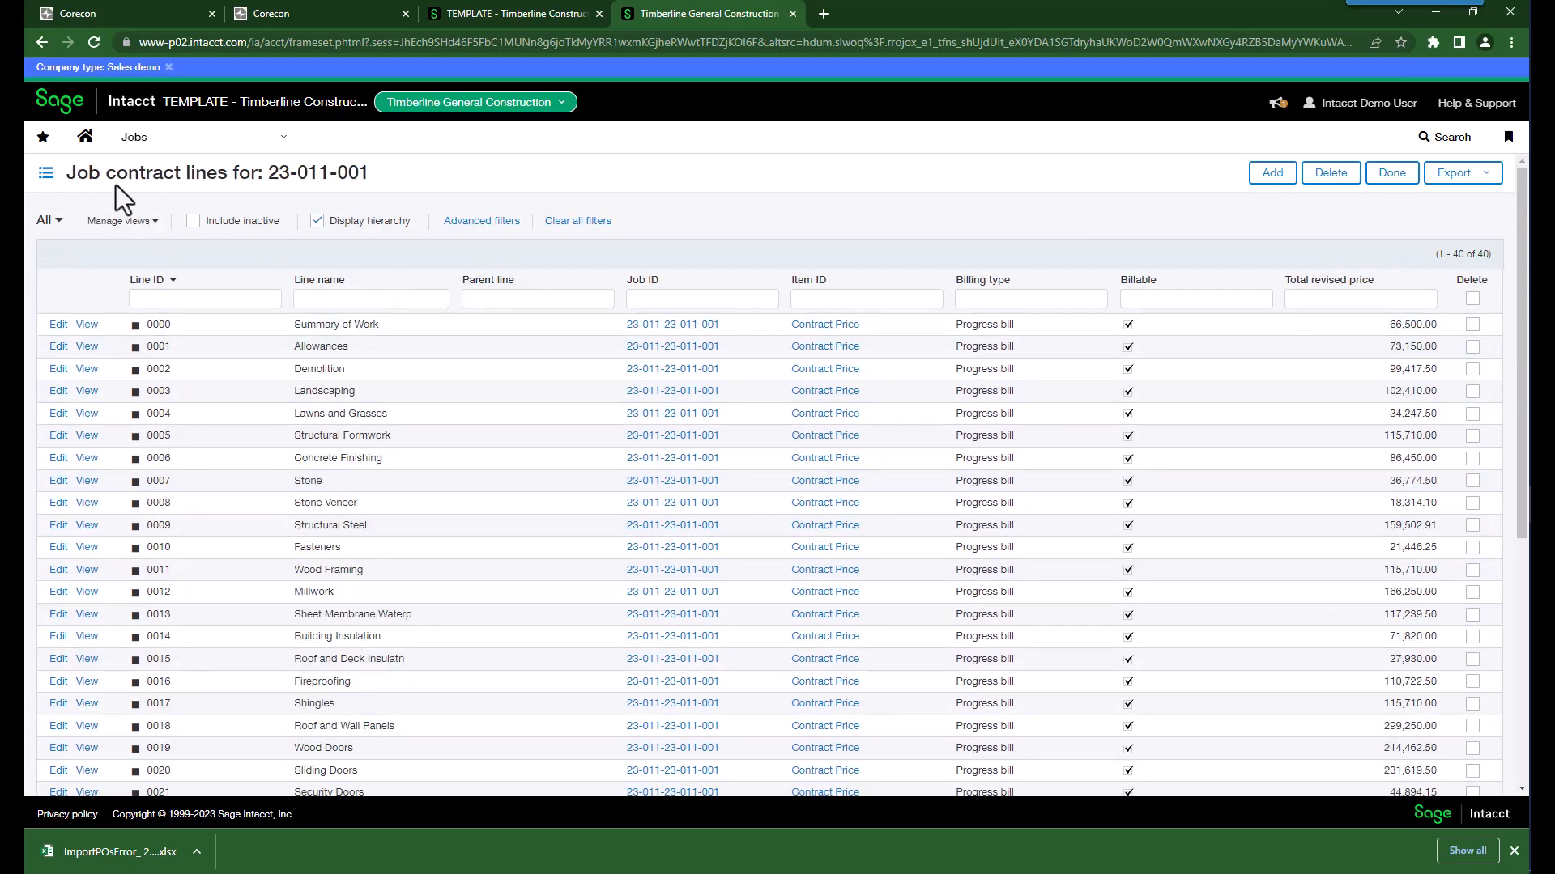
left_click(46, 172)
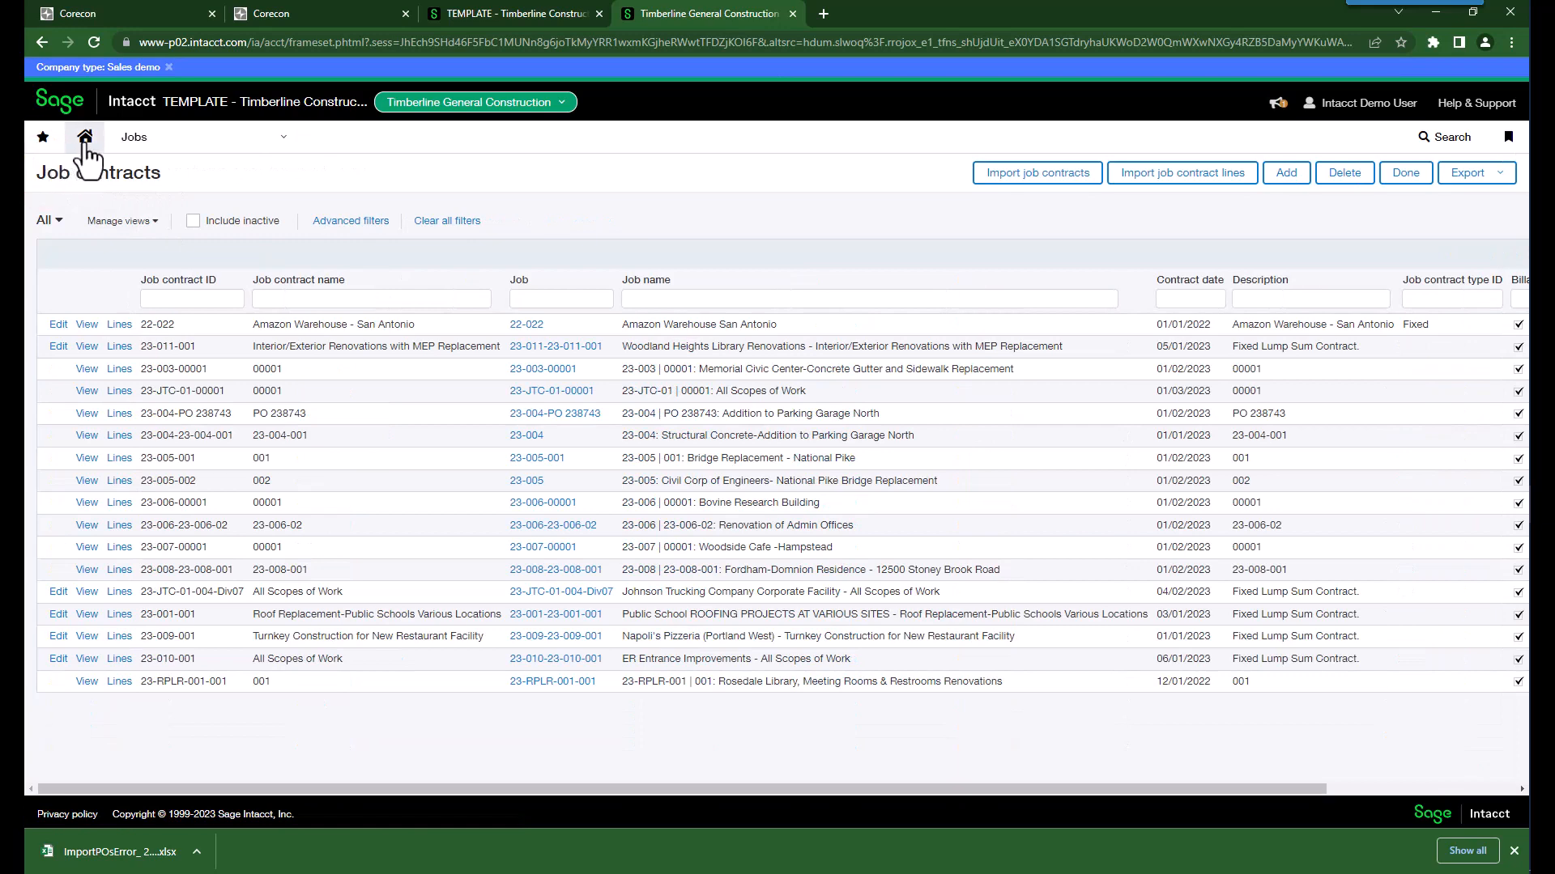
- Show the job change orders list, followed by the Order Entry contract invoices
left_click(138, 138)
left_click(549, 510)
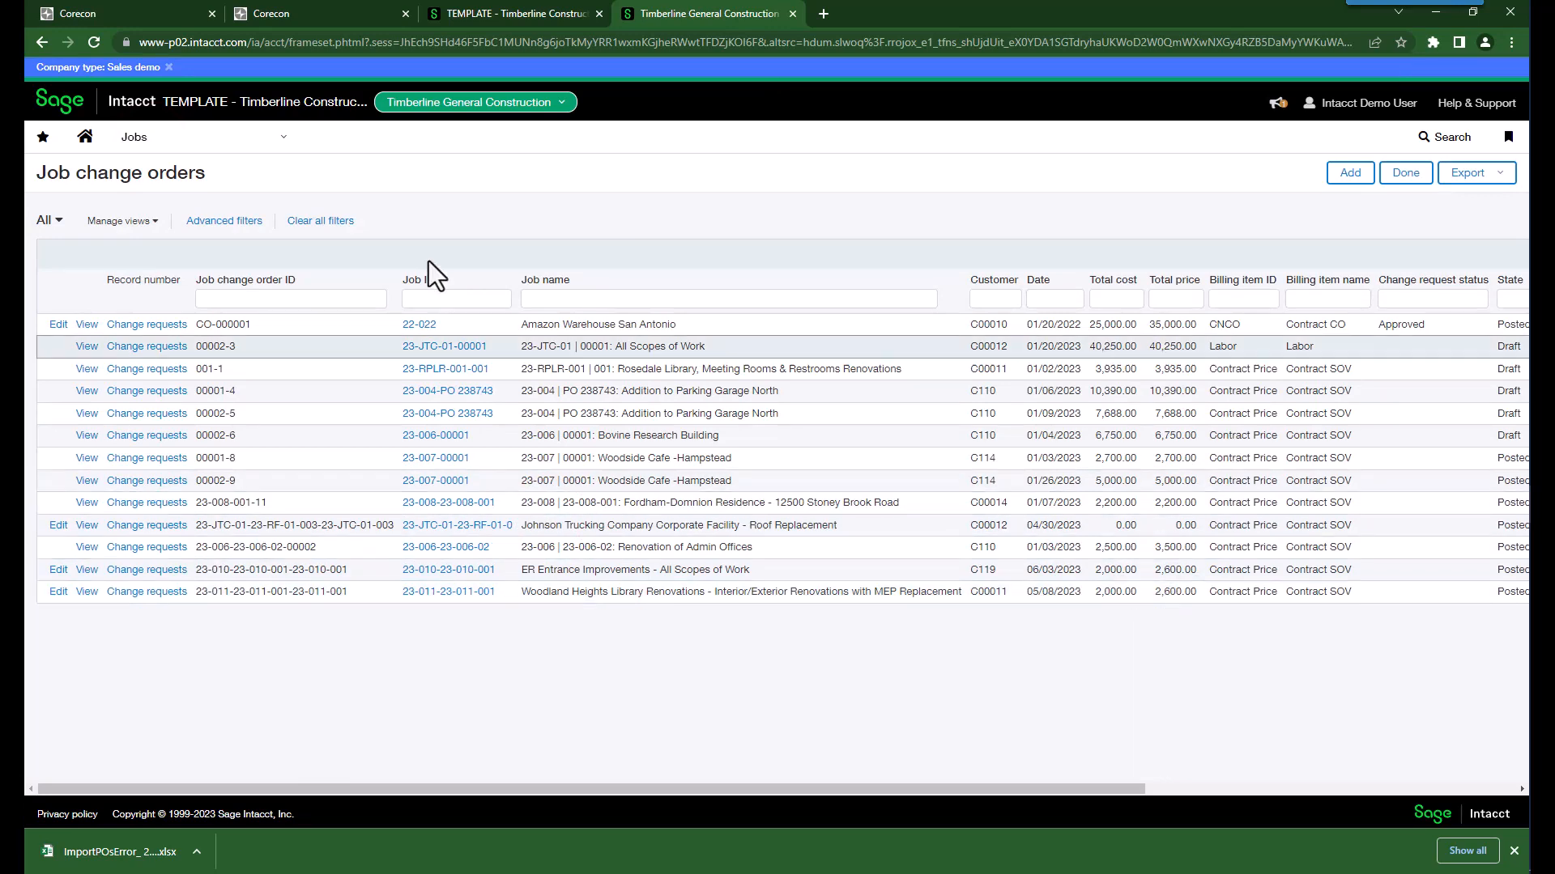
left_click(239, 157)
left_click(173, 140)
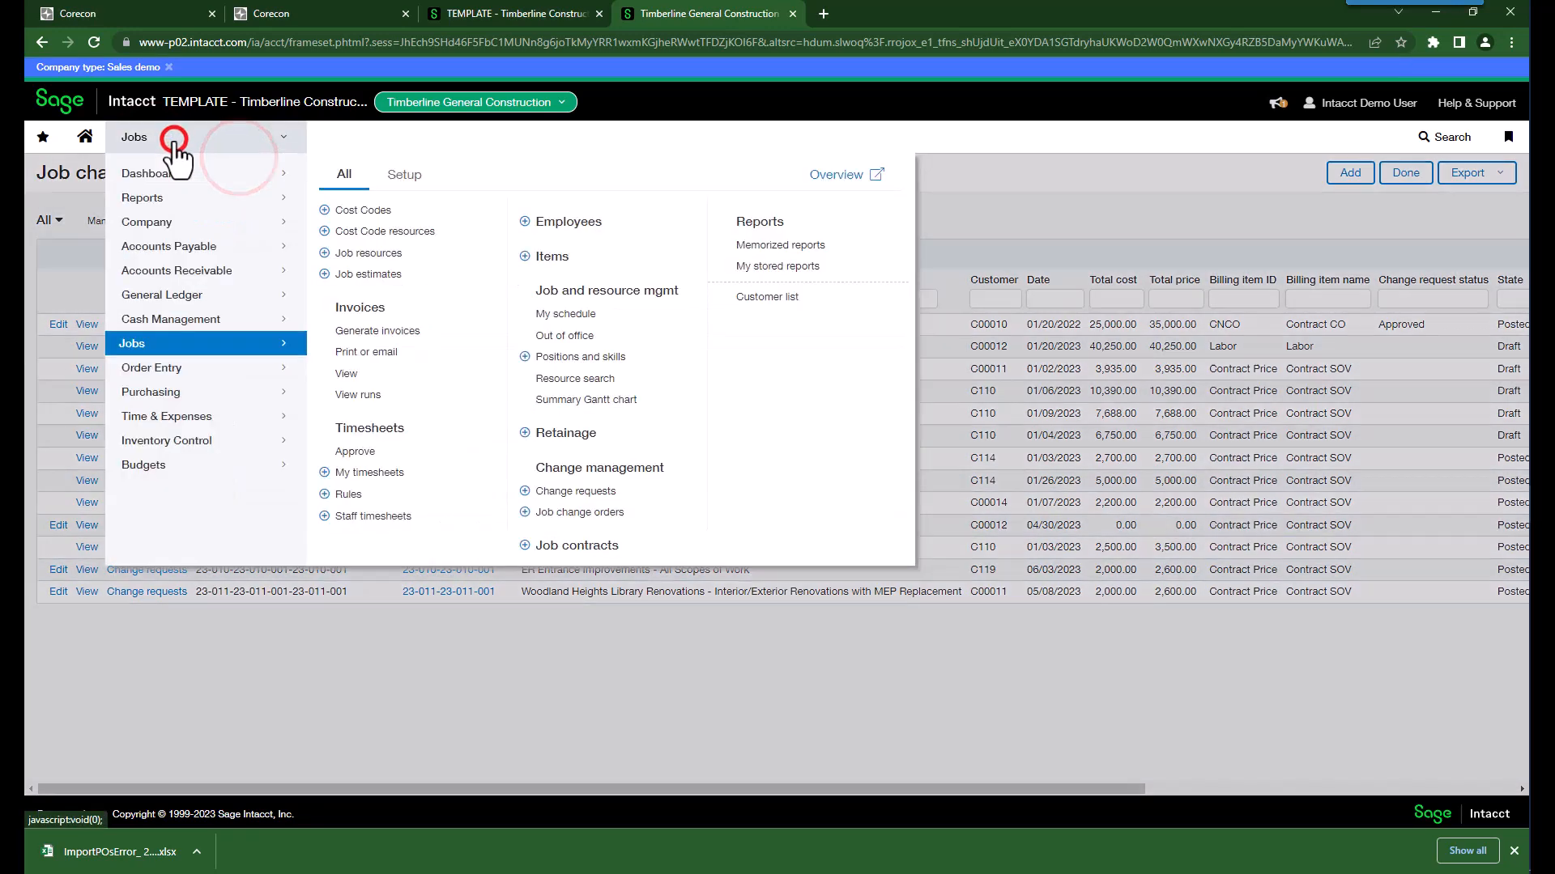
left_click(151, 369)
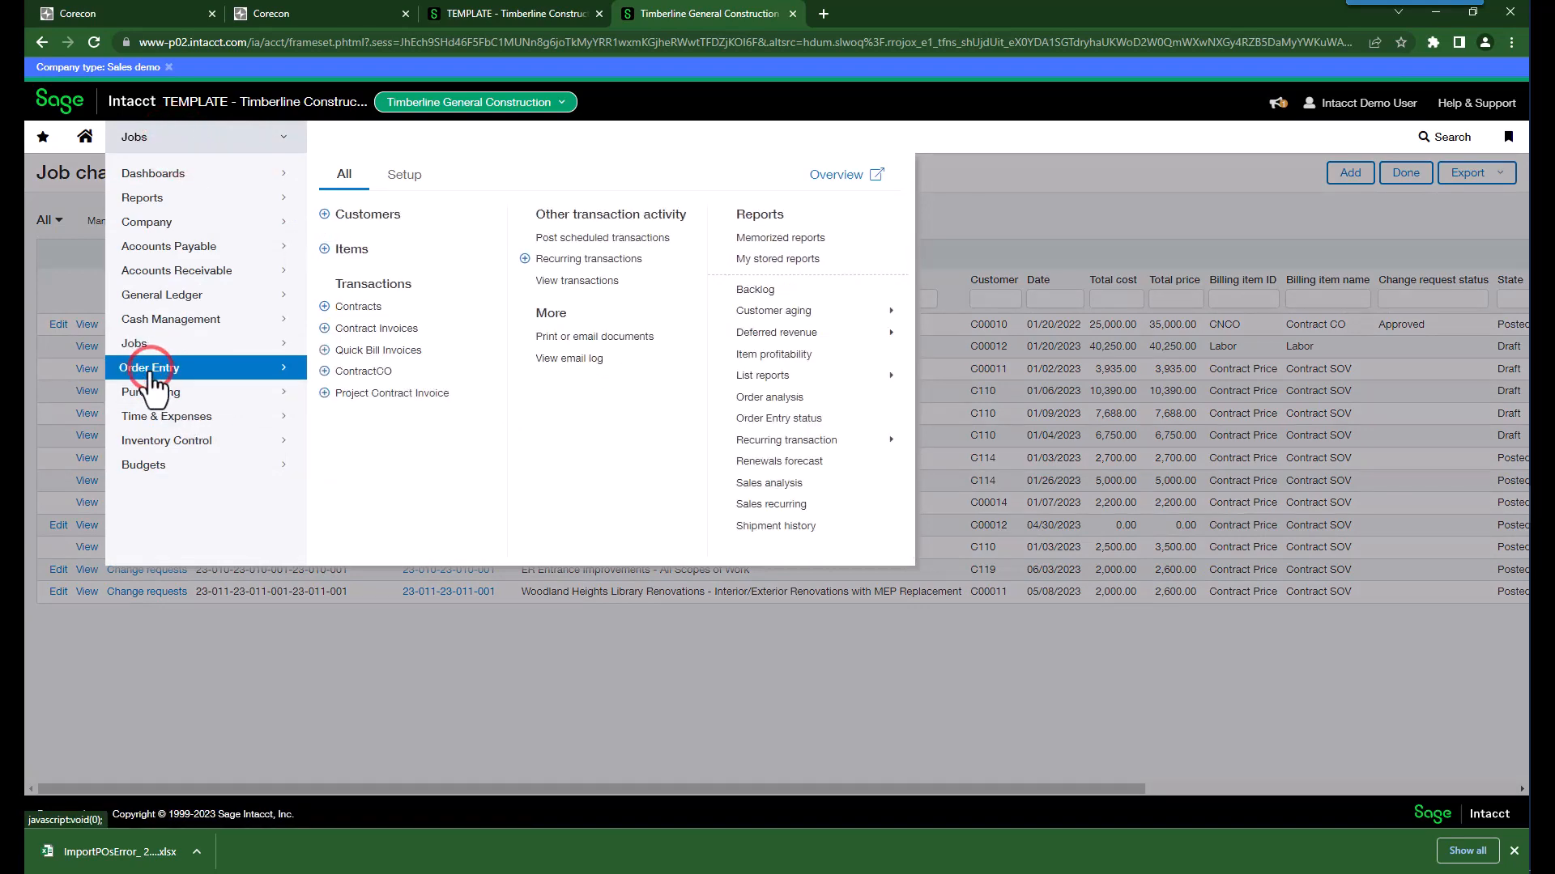
left_click(364, 329)
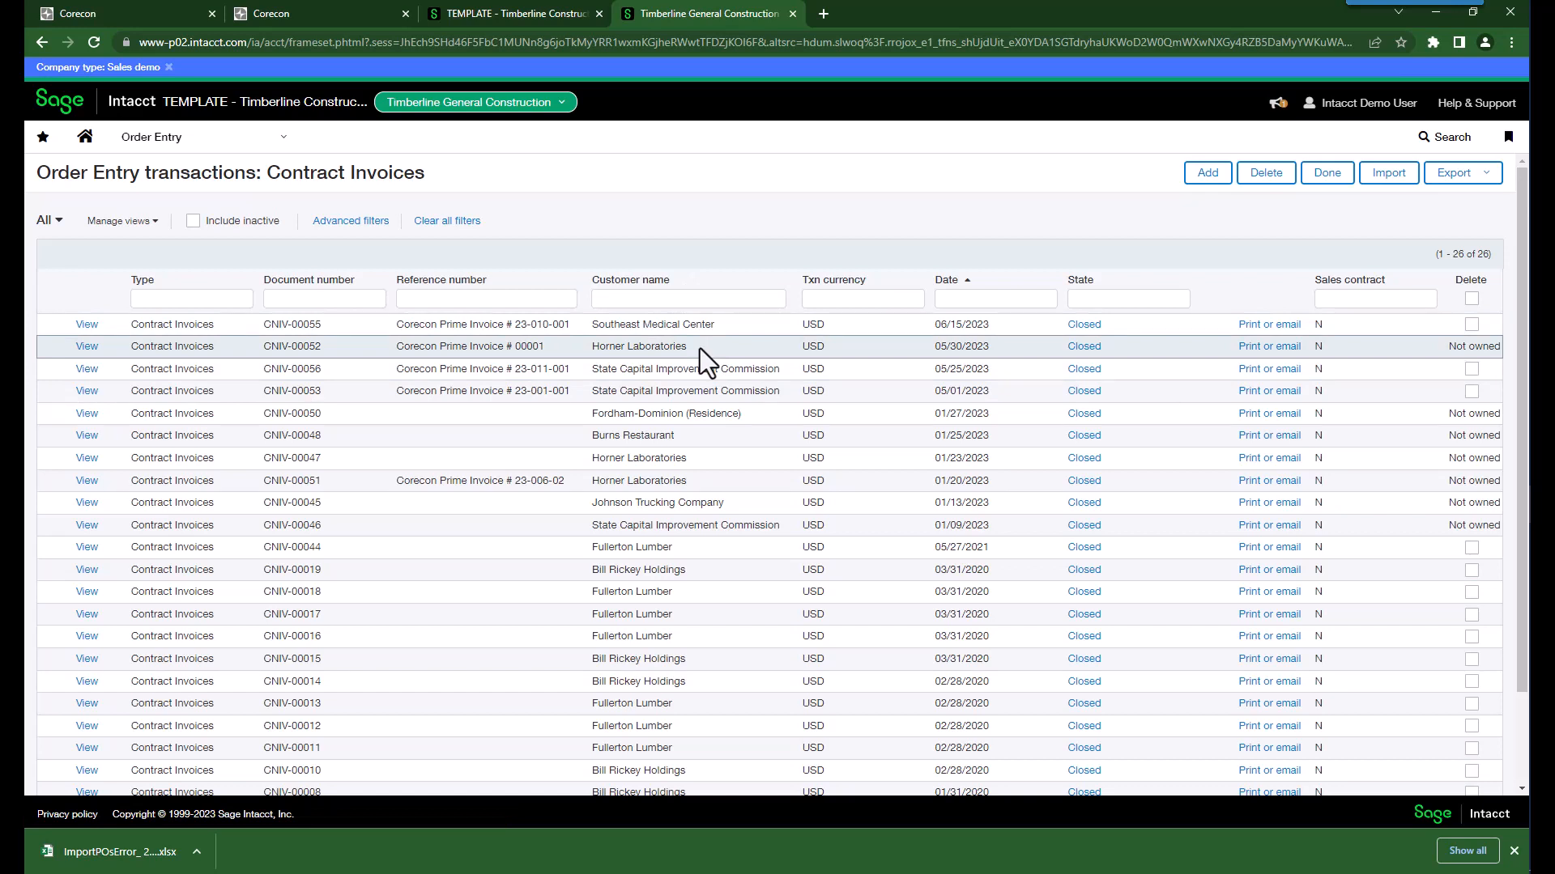
- Switch to Corecon, start the Batch Post Wizard and post project 23-011's Framing Materials and Wood Door Package purchase orders
left_click(298, 11)
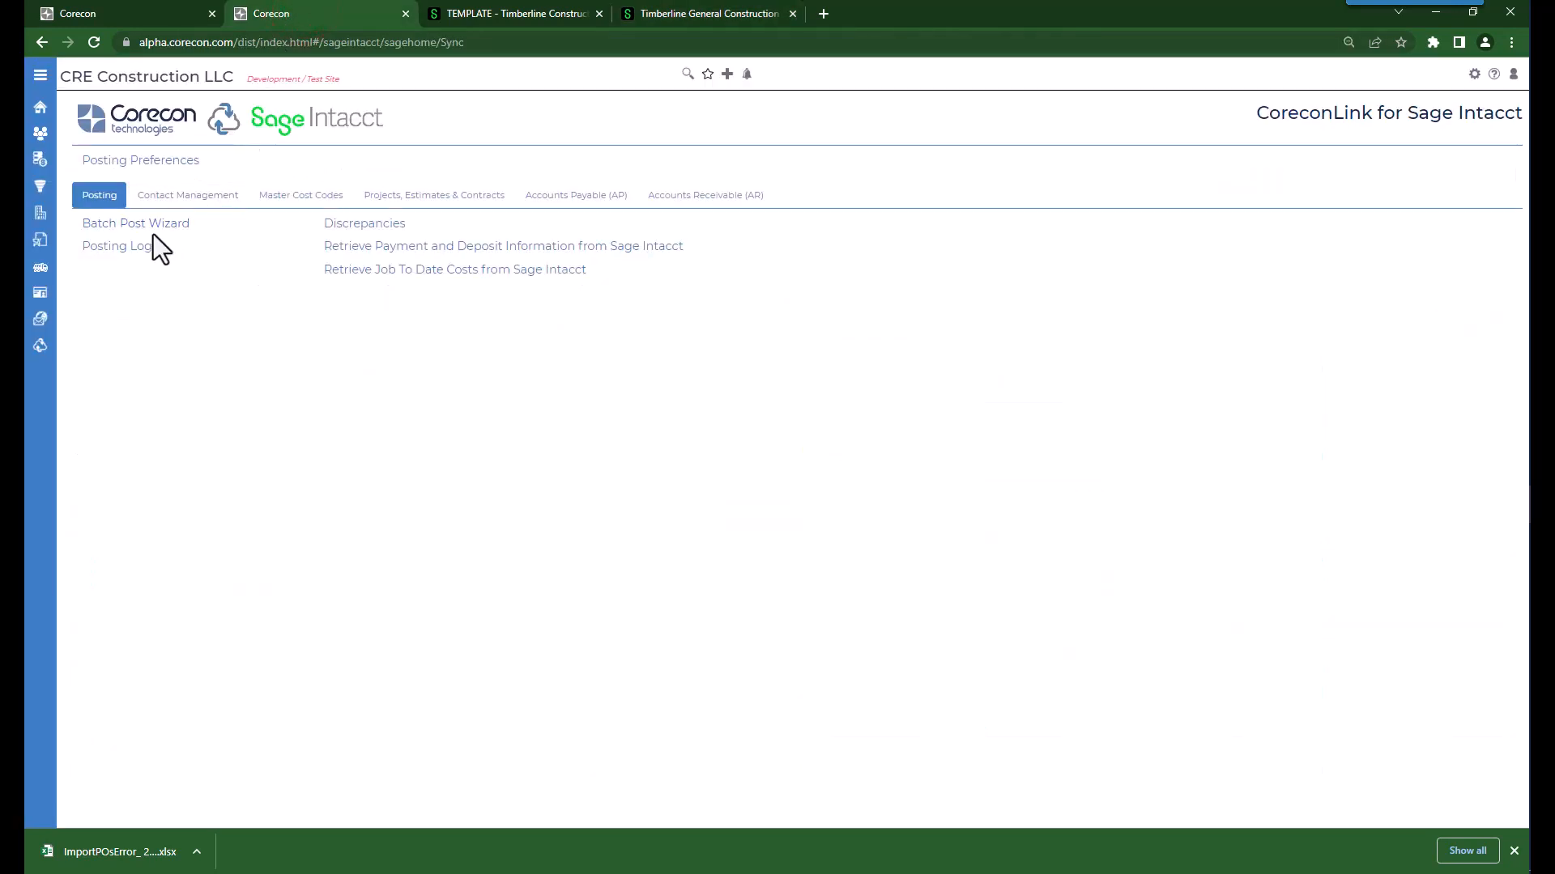
left_click(123, 227)
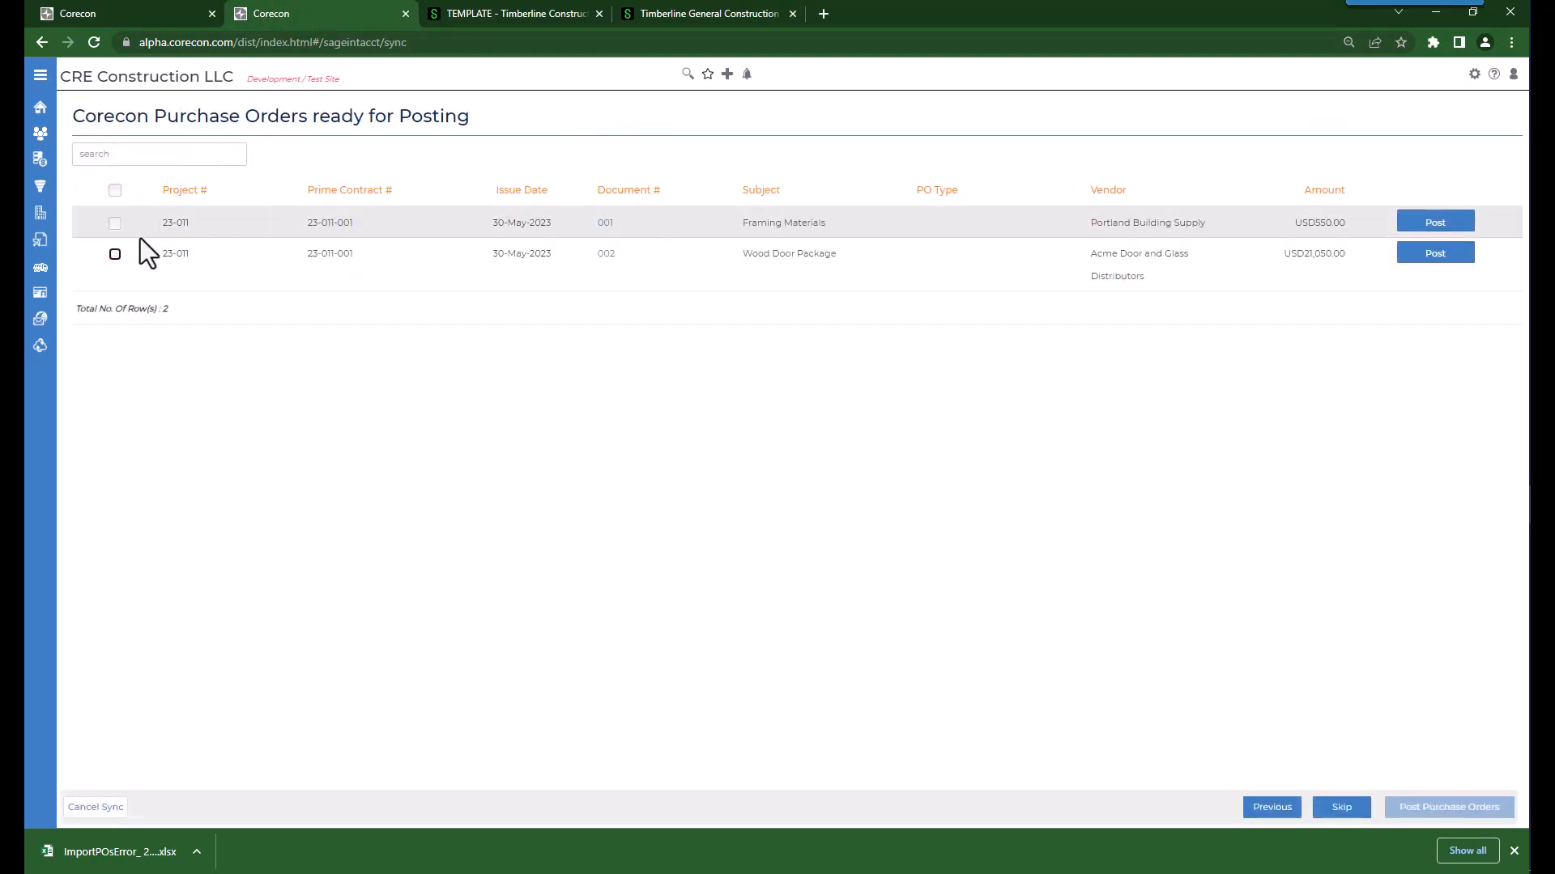
left_click(114, 222)
left_click(115, 254)
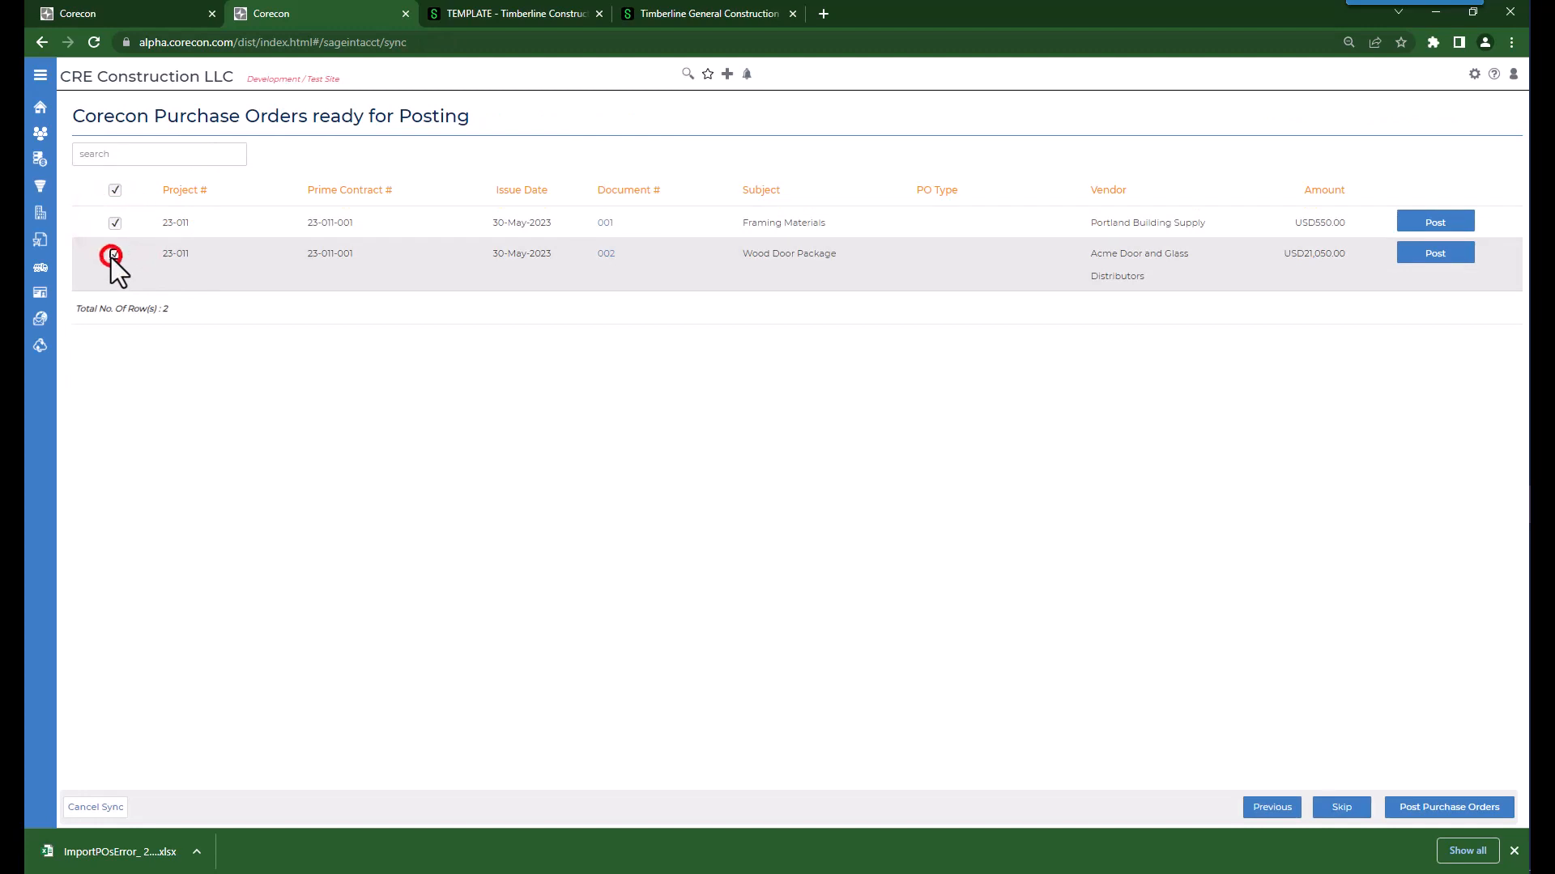
left_click(1442, 807)
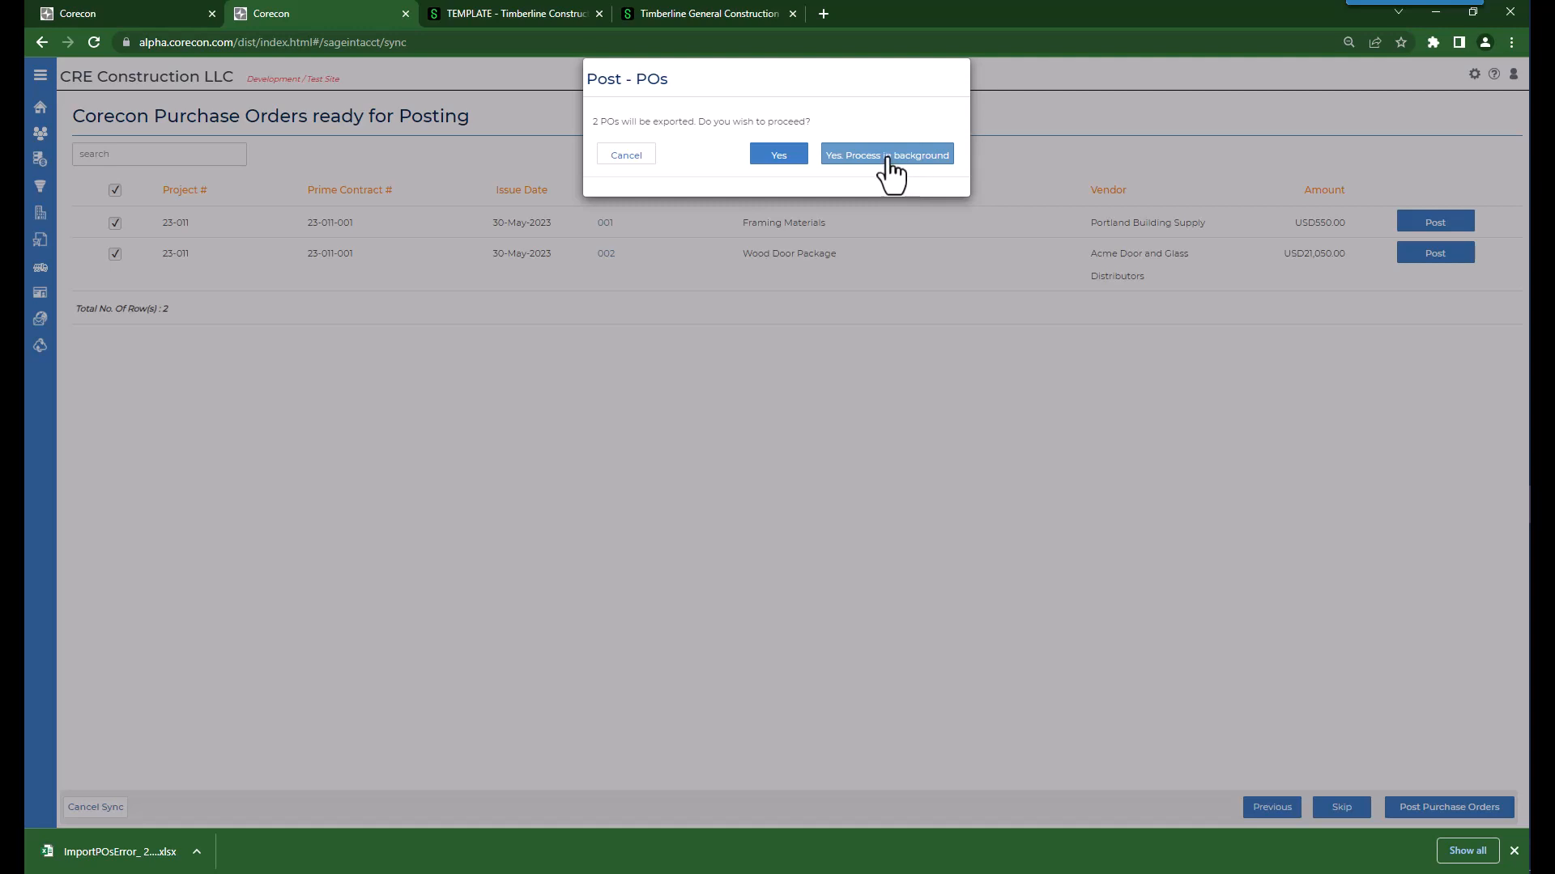
left_click(776, 159)
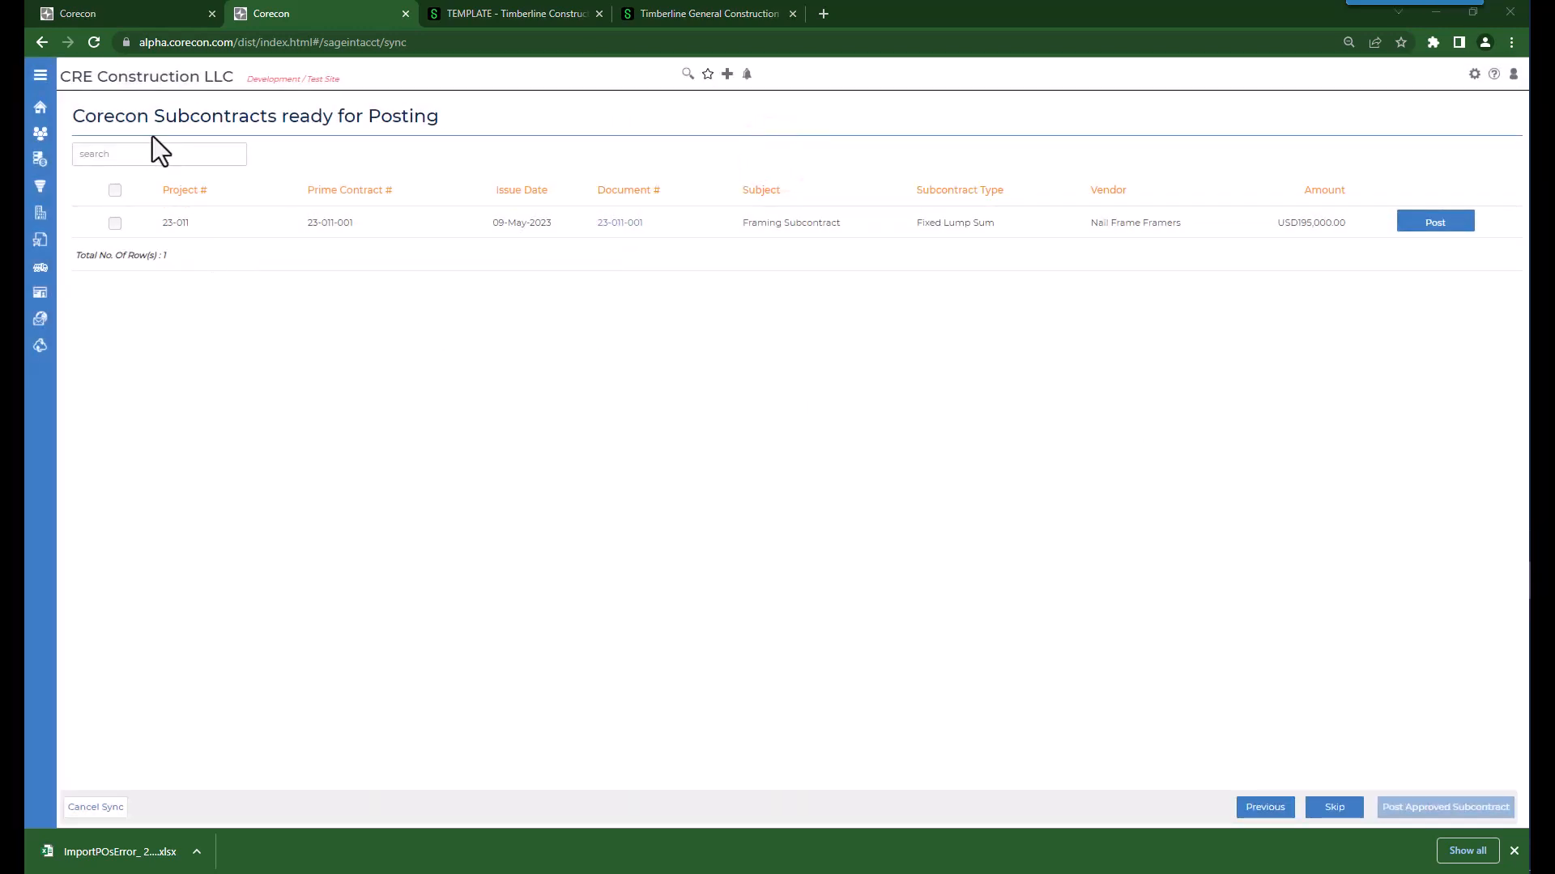
- Post project 23-011's Framing Subcontract with Nail Frame Framers to Sage Intacct
left_click(115, 222)
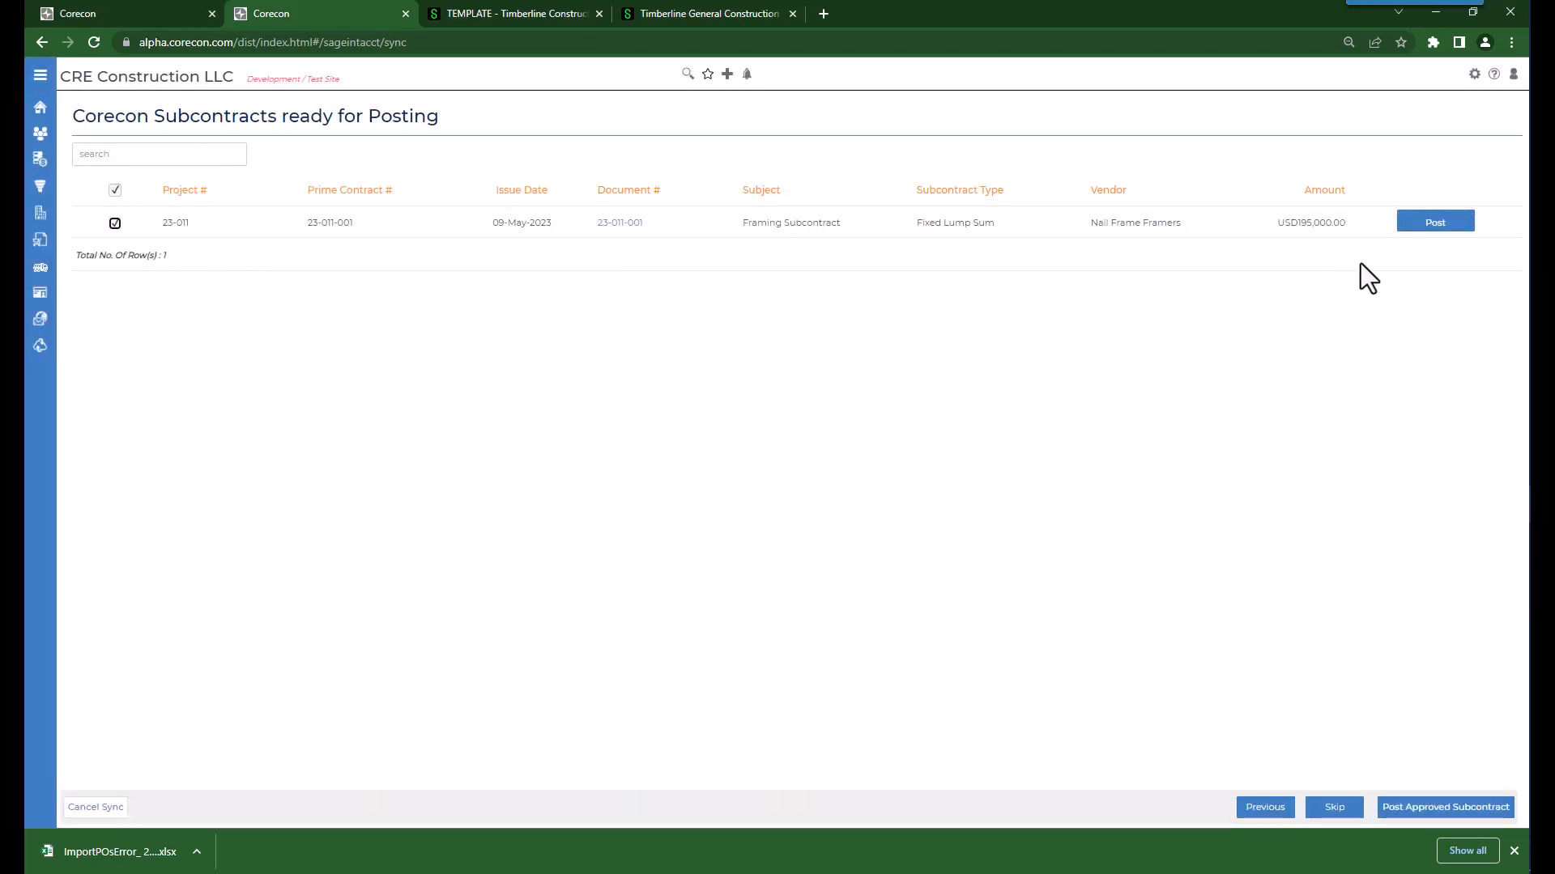
left_click(1417, 223)
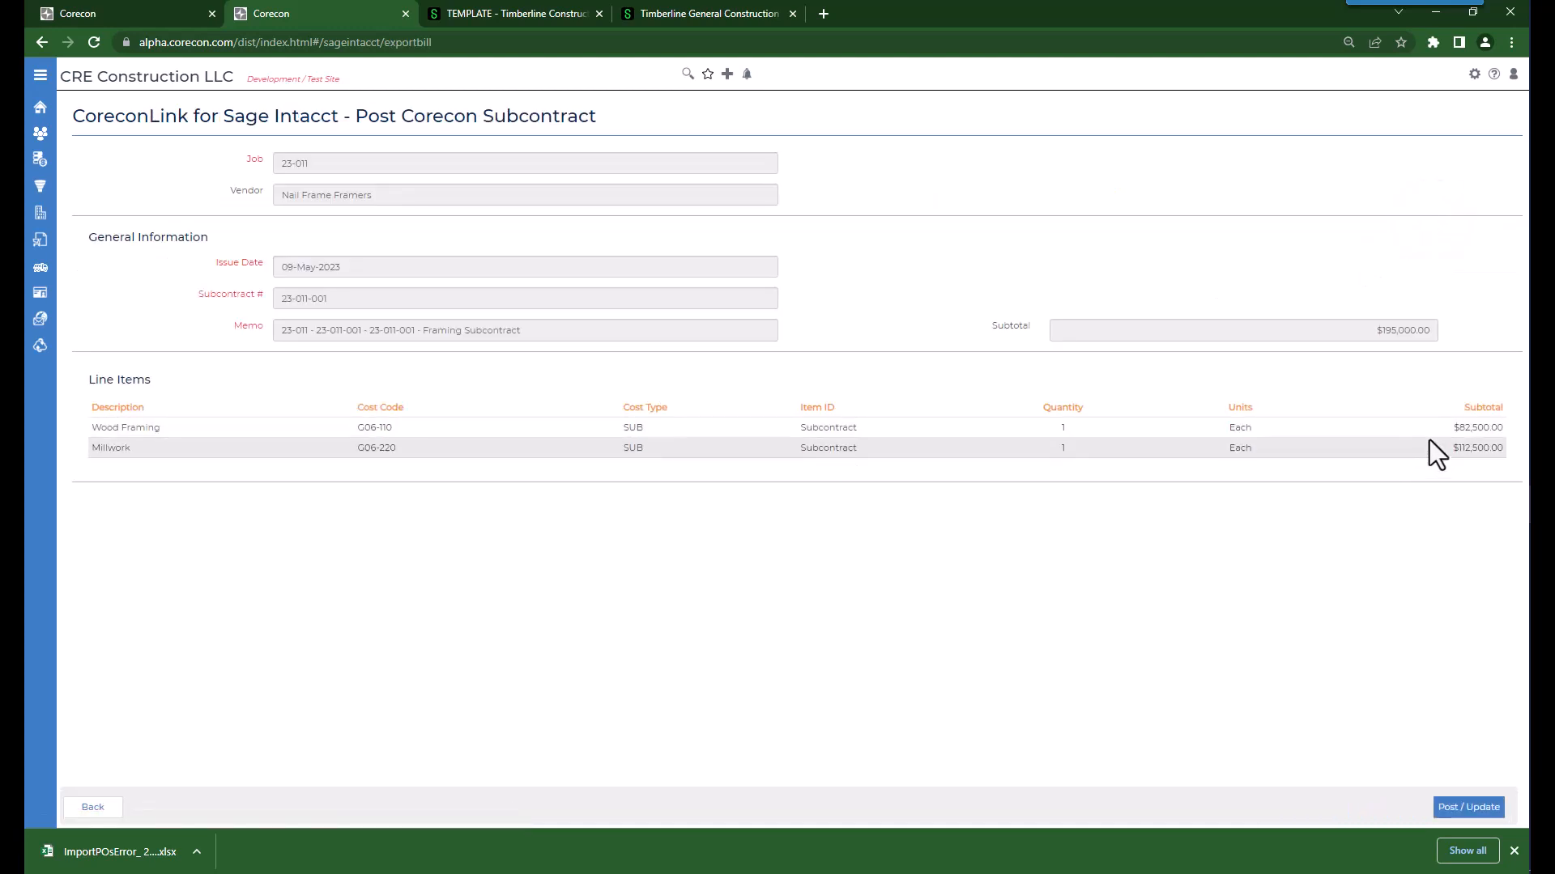
left_click(1452, 808)
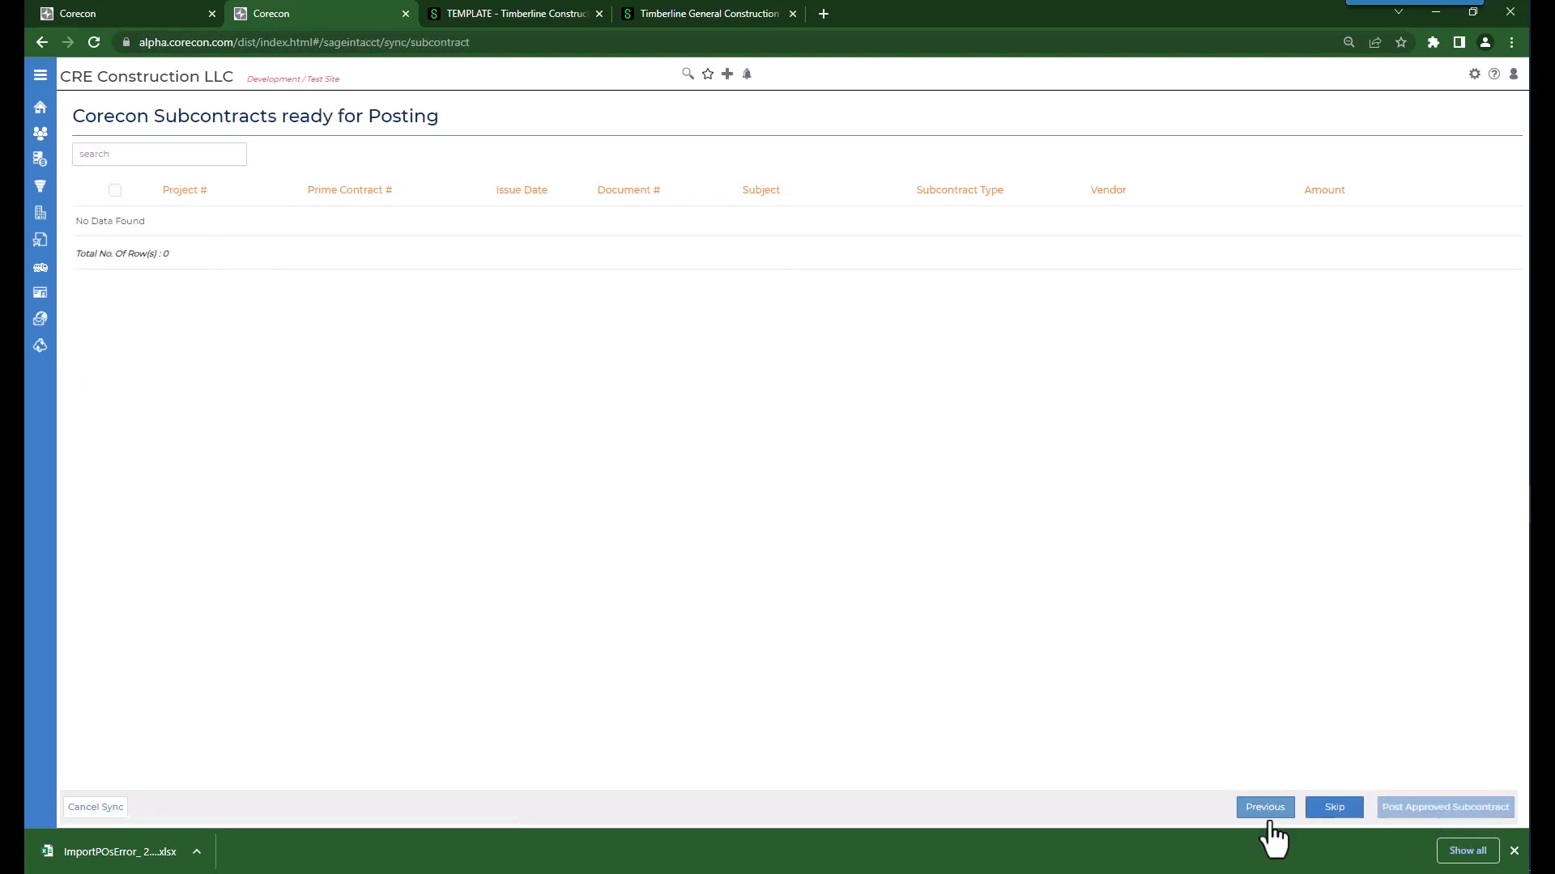
- Go on to the subcontract change orders and post the one adding 2 doors to the employee lounge for project 23-011
left_click(1334, 807)
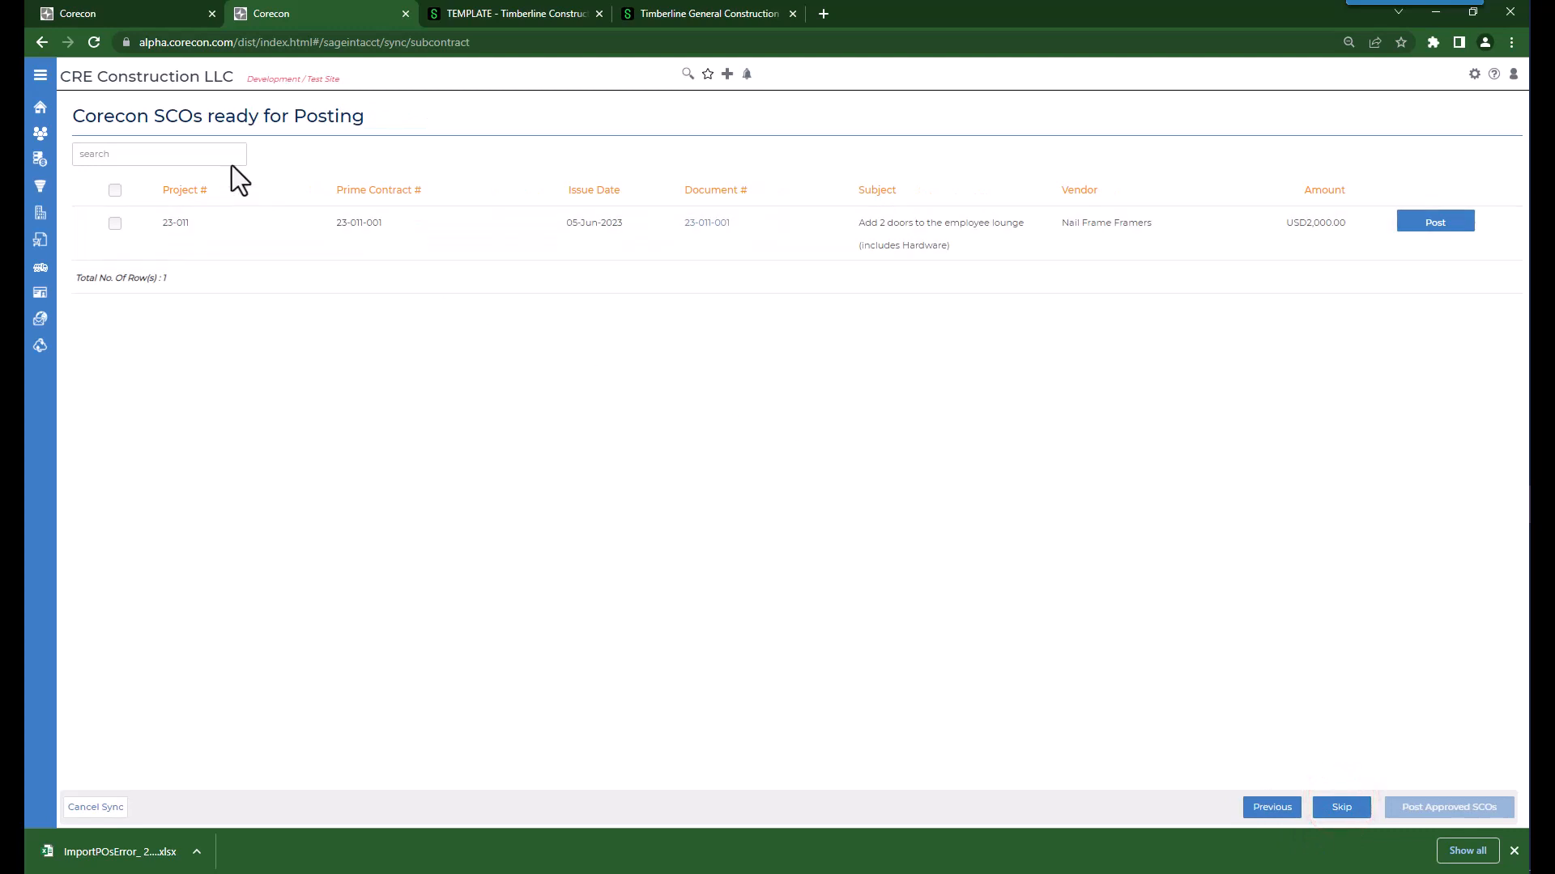
left_click(114, 225)
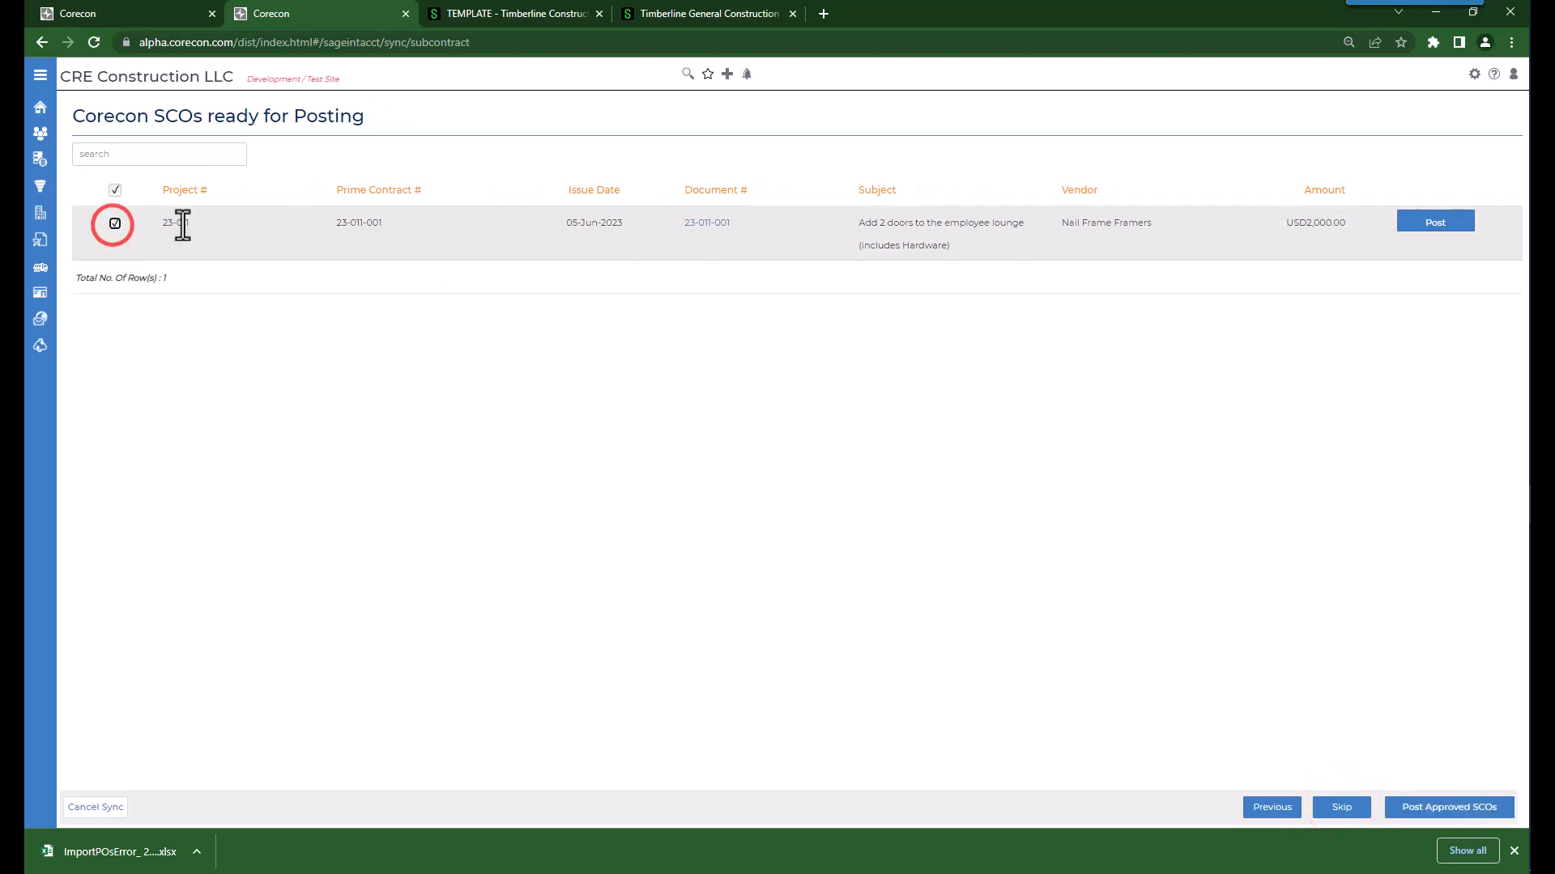
left_click(1436, 222)
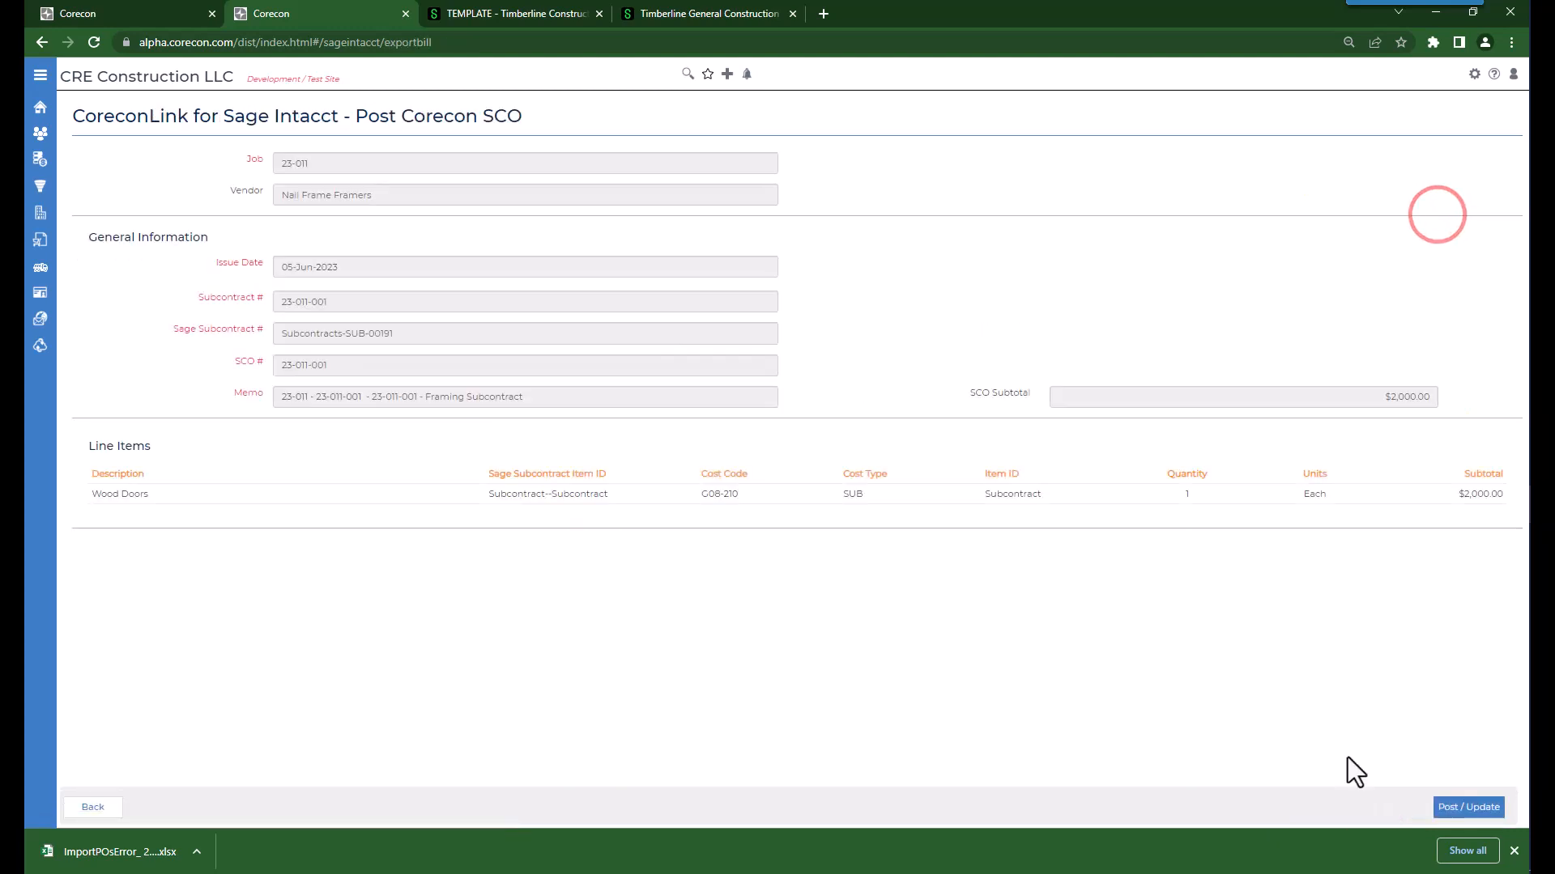
left_click(1479, 807)
- Go on to the bills and post project 23-011's Wood Door Package, Fasteners and Framing Materials bills
left_click(1336, 806)
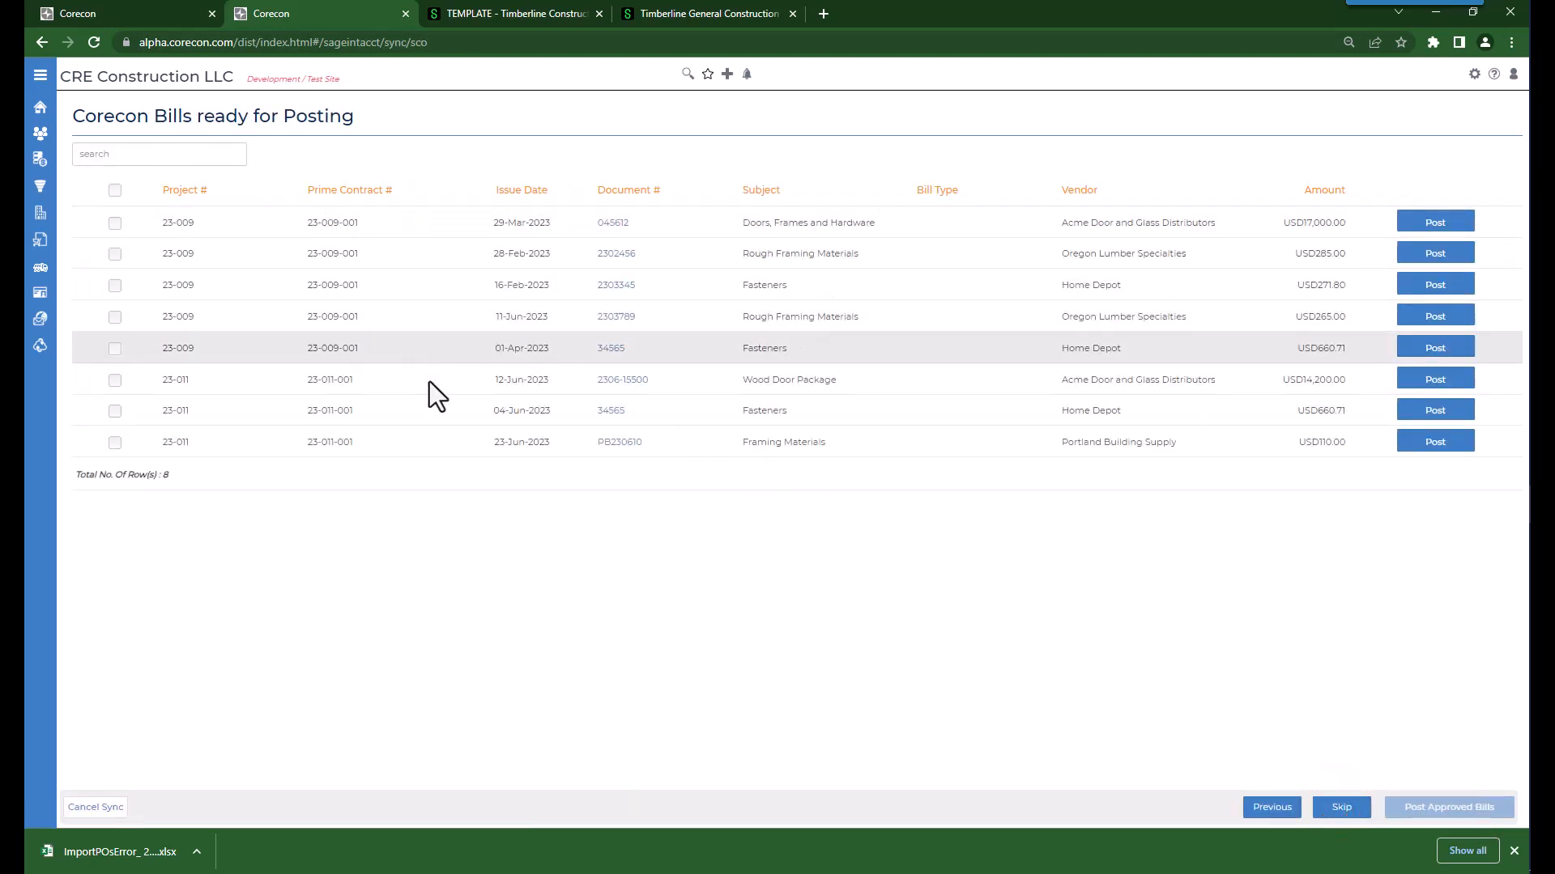
left_click(115, 443)
left_click(115, 411)
left_click(115, 380)
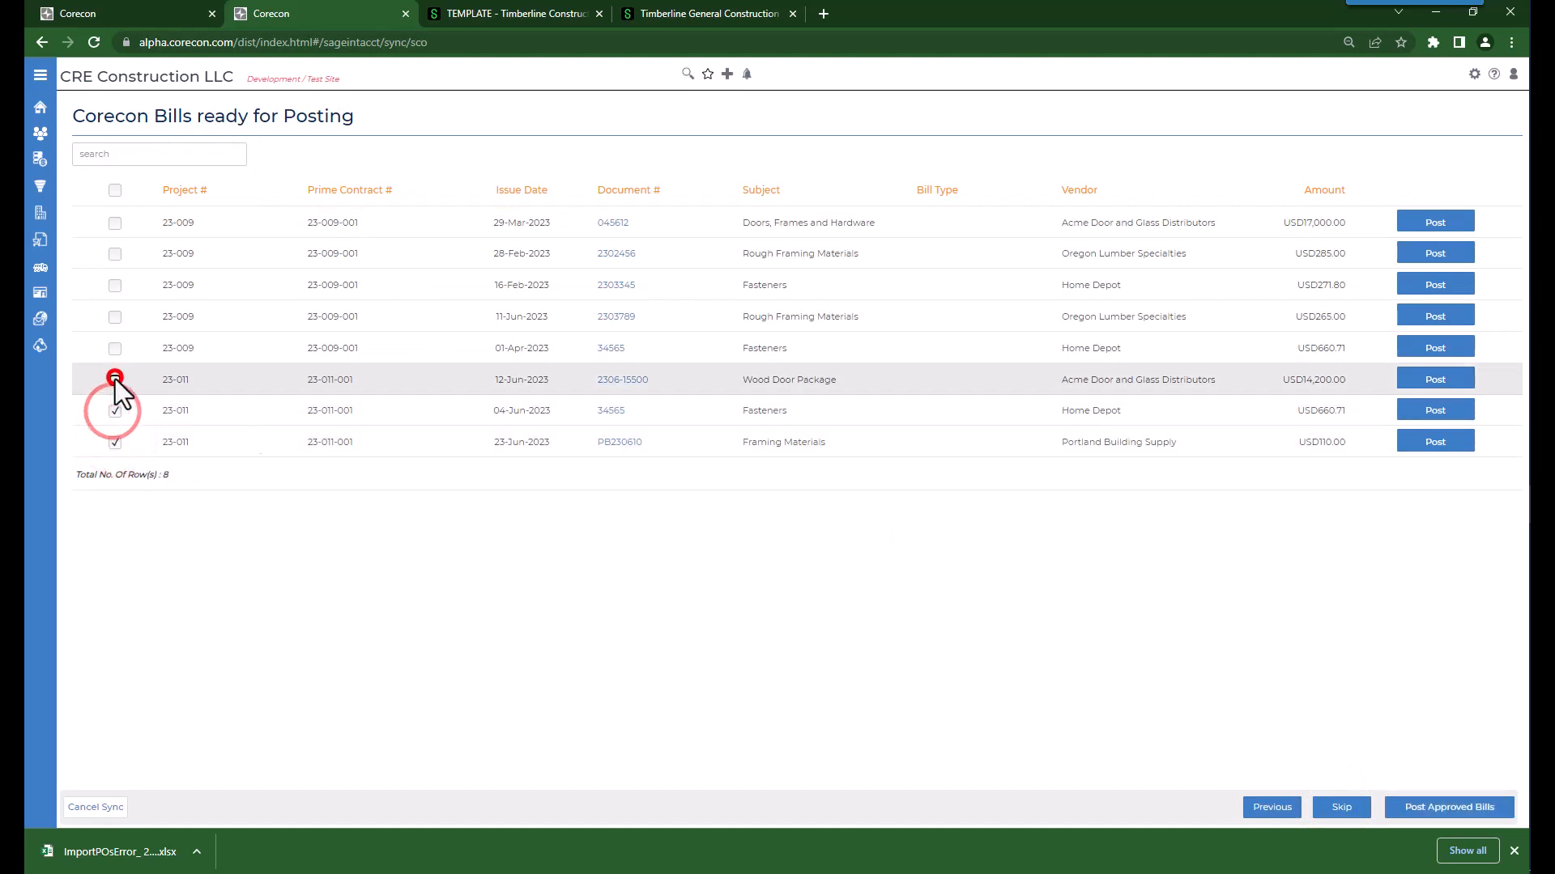
left_click(1439, 808)
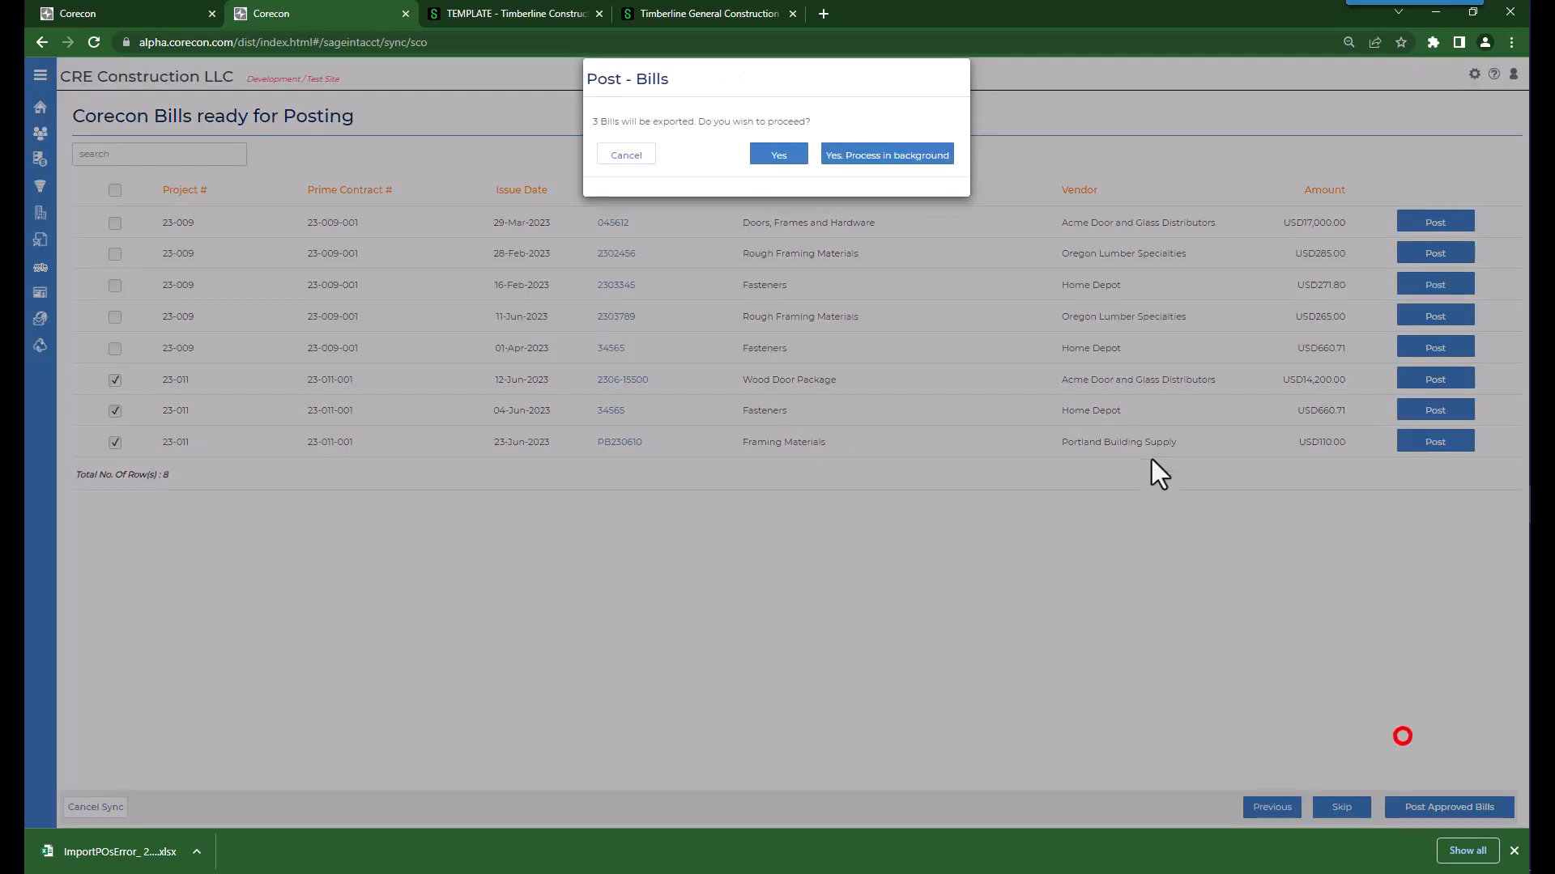
left_click(780, 154)
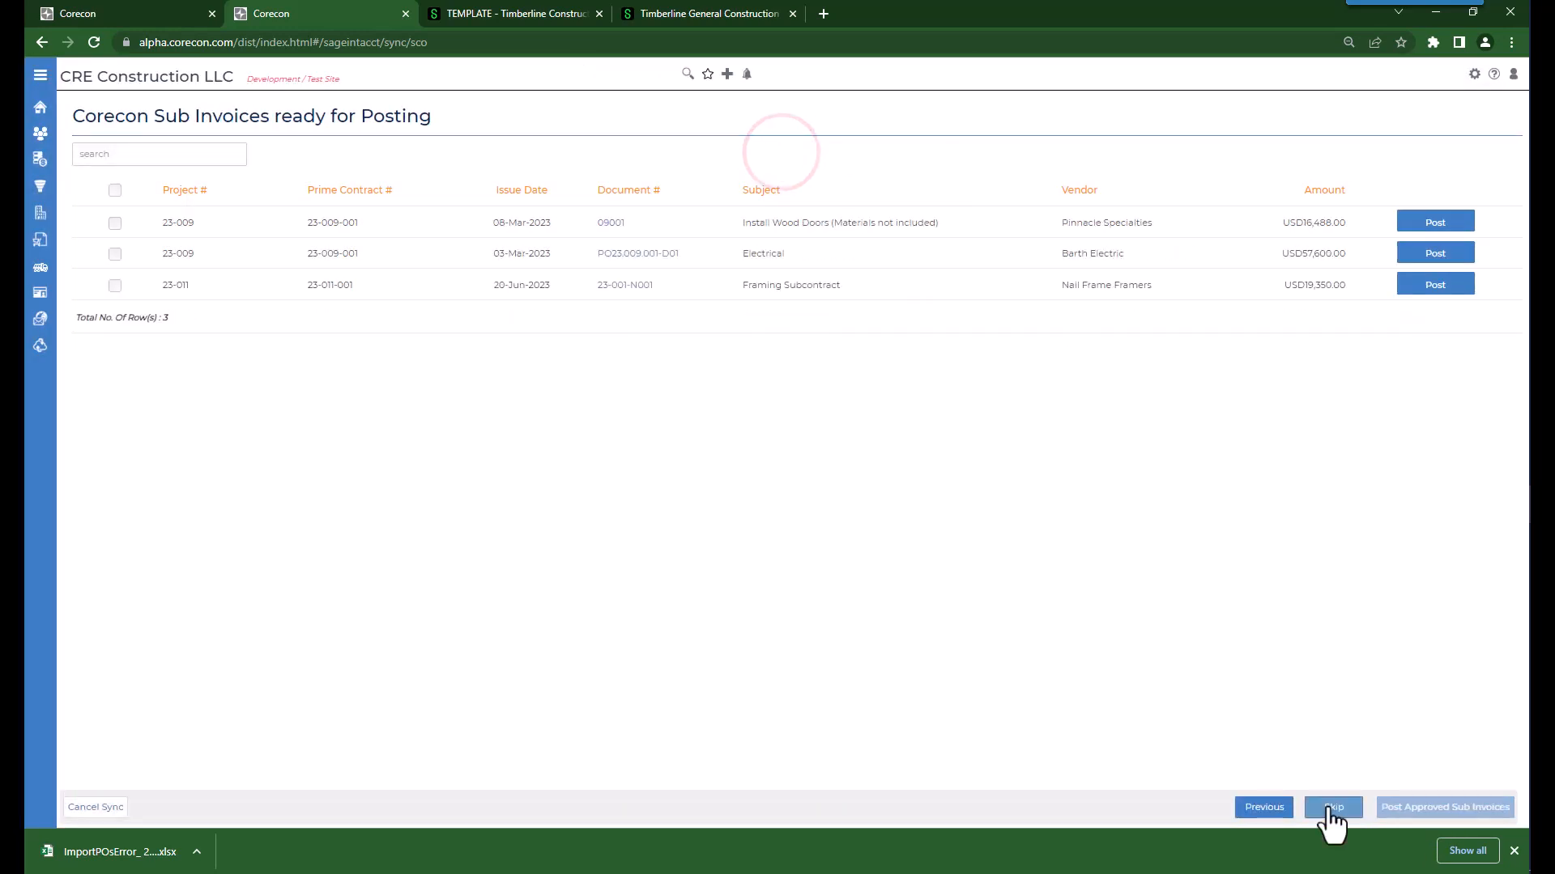
- Skip the sub invoices and change orders, and finish the batch posting wizard without posting any prime invoices
left_click(1329, 807)
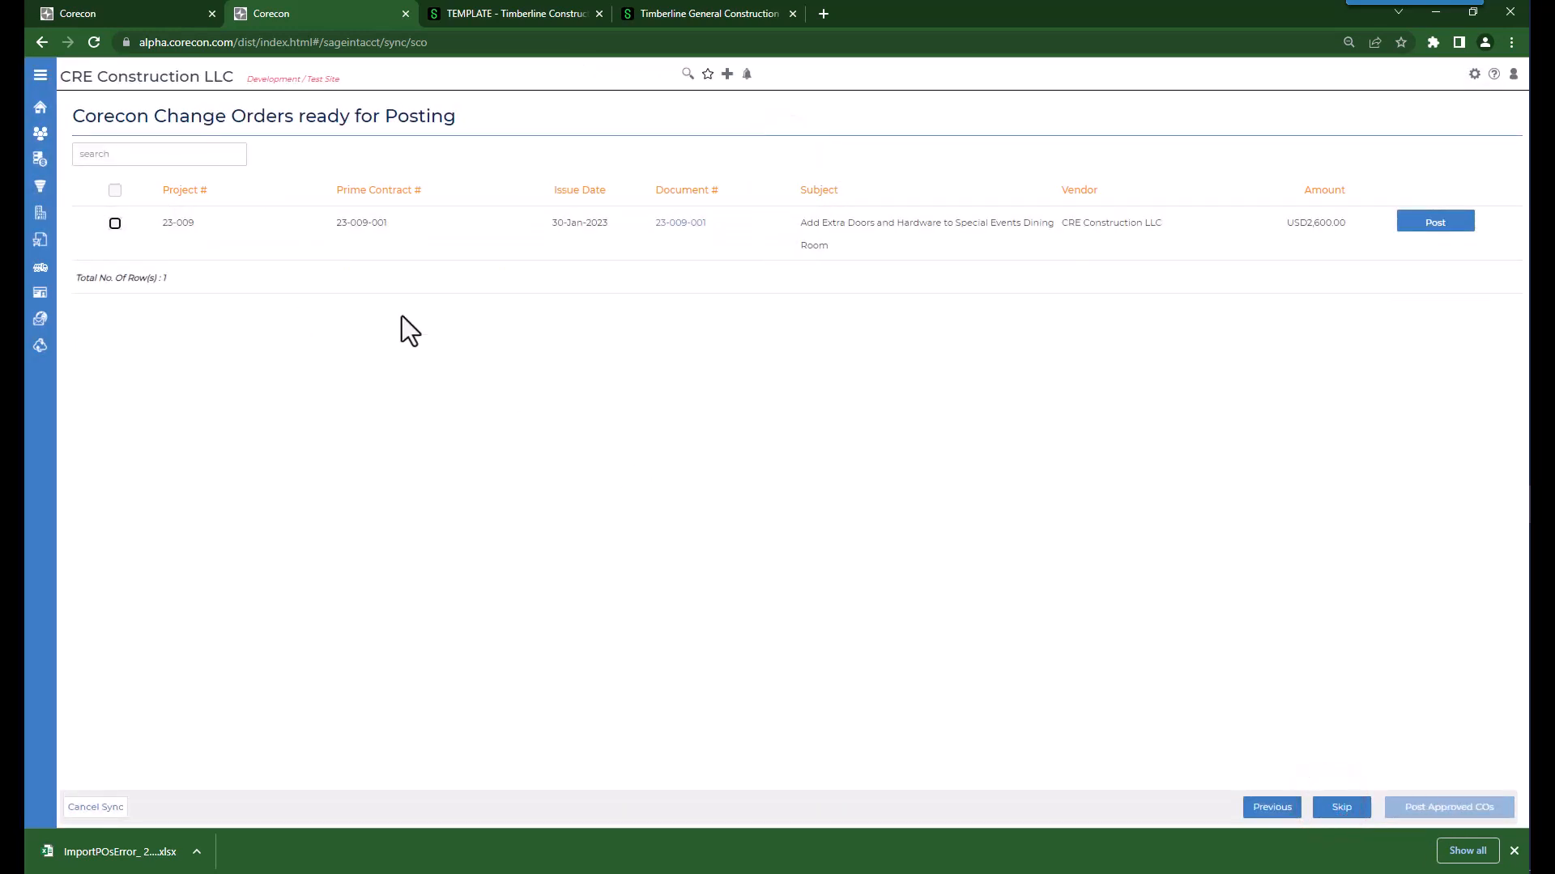
left_click(1332, 809)
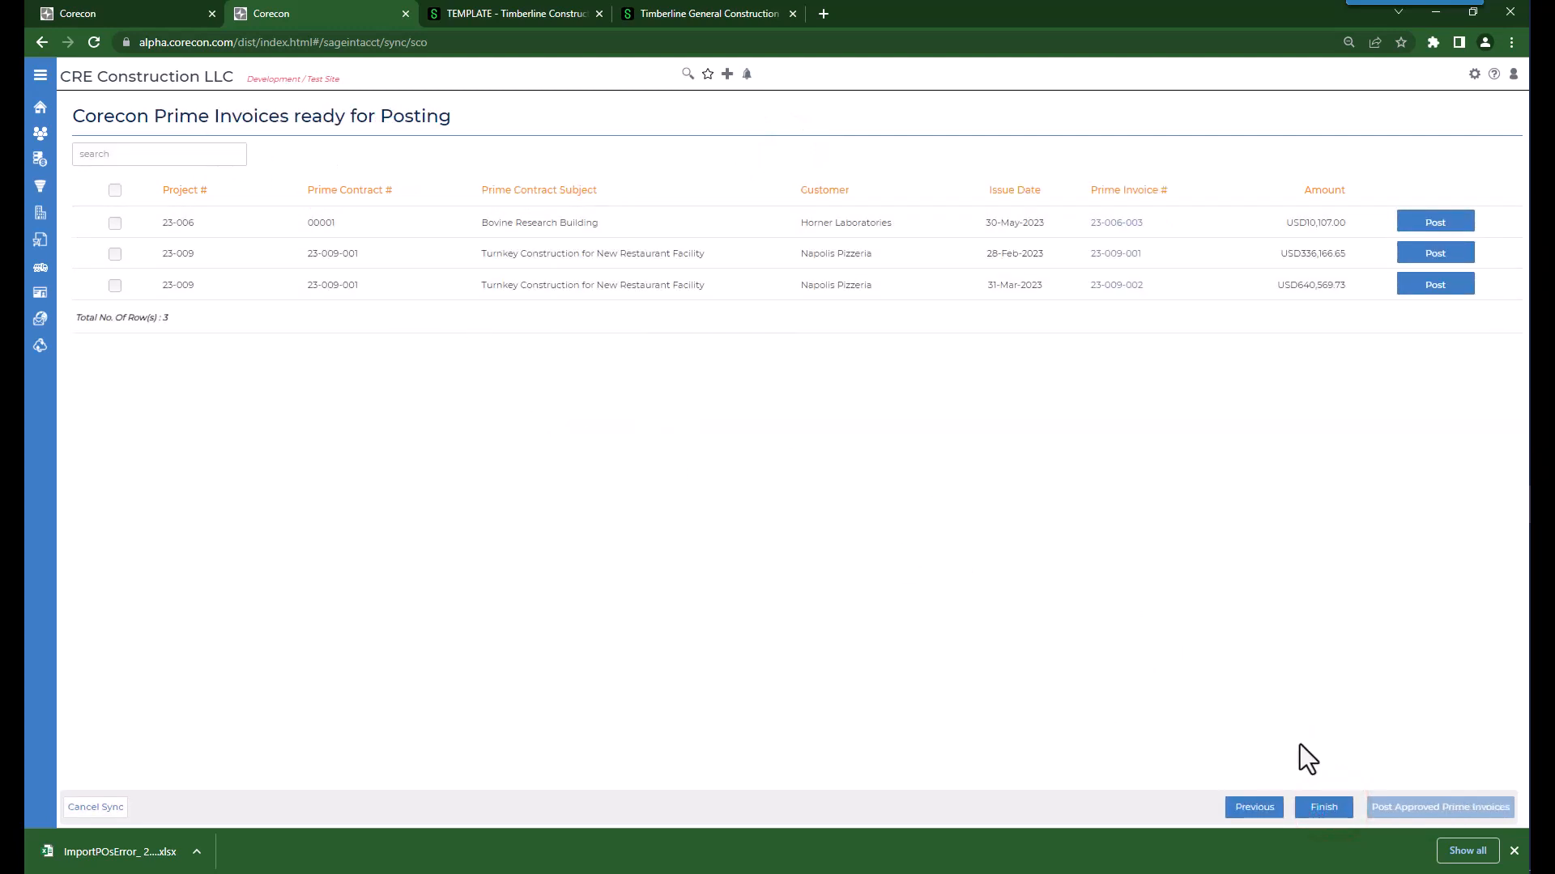
left_click(1326, 807)
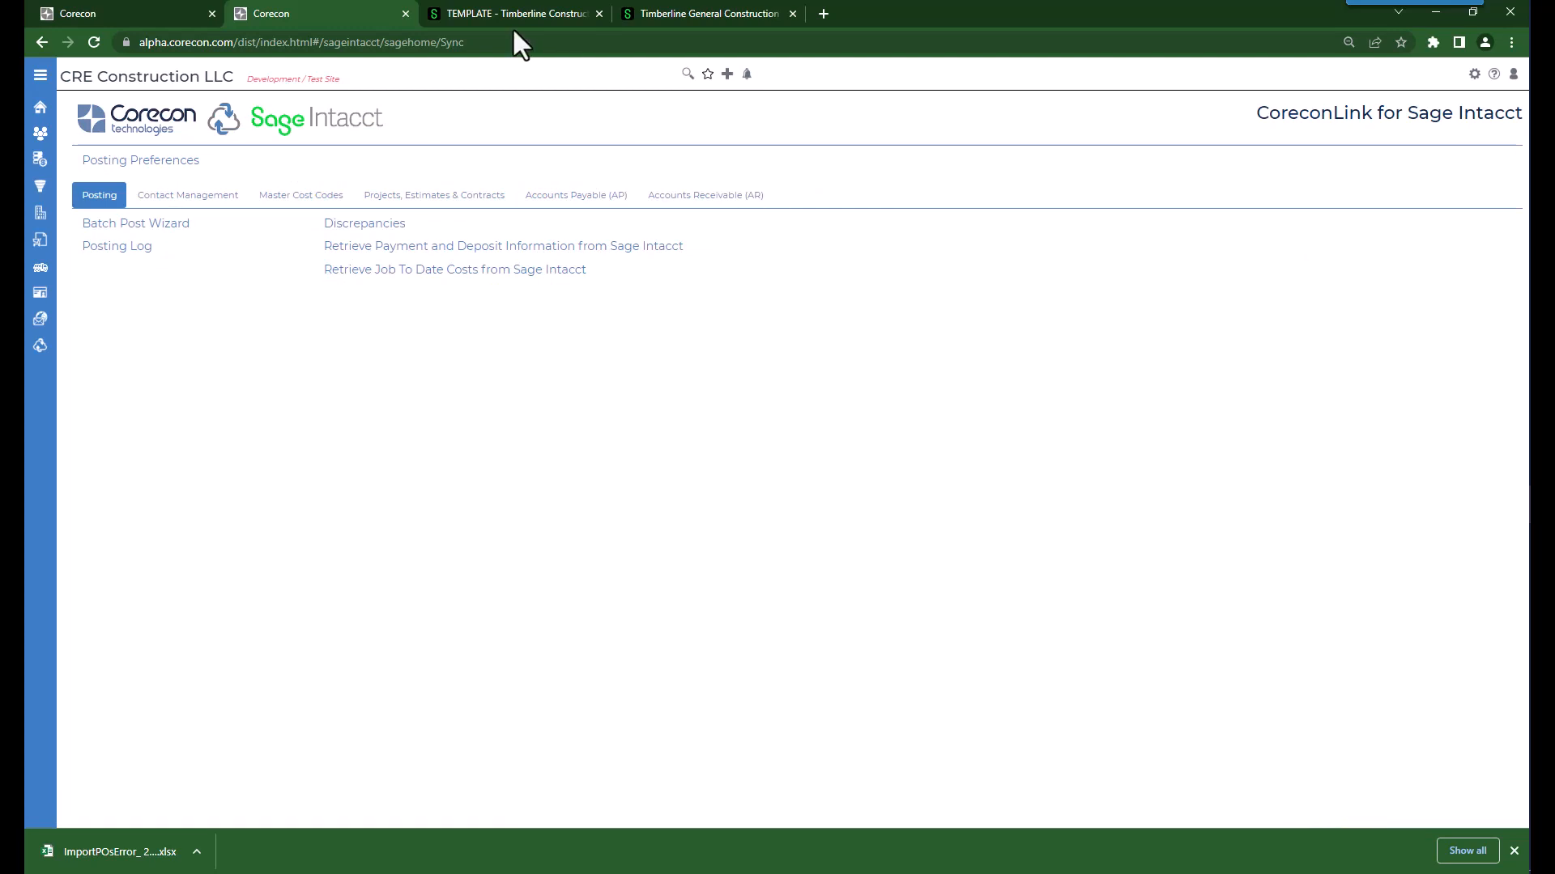
- Switch to Sage Intacct, select the Timberline General Construction entity and check its purchase orders for project 23-011
left_click(478, 9)
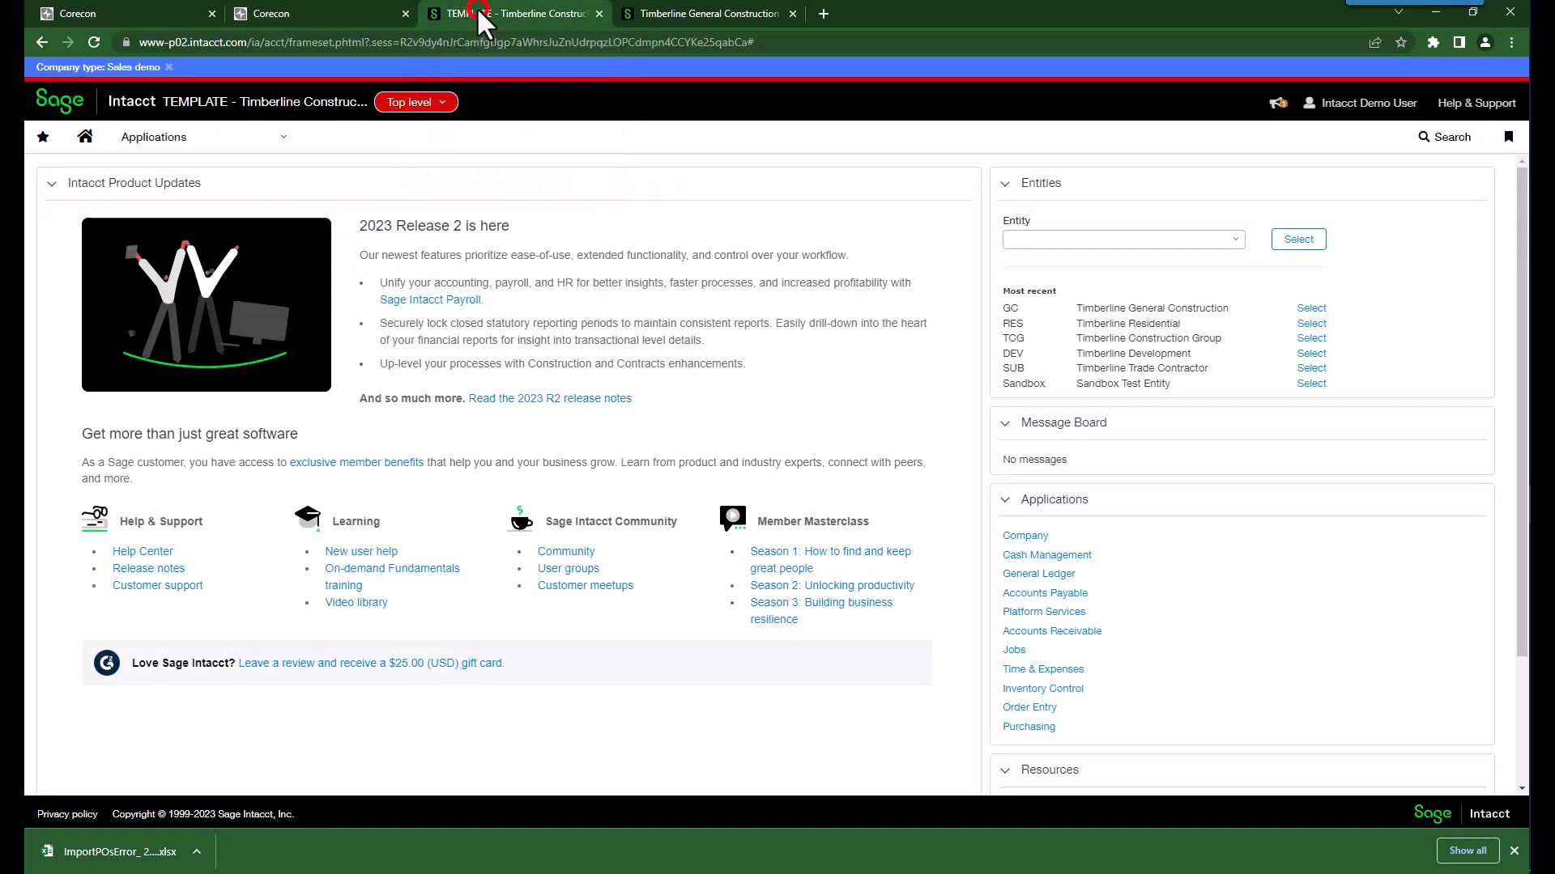
left_click(409, 103)
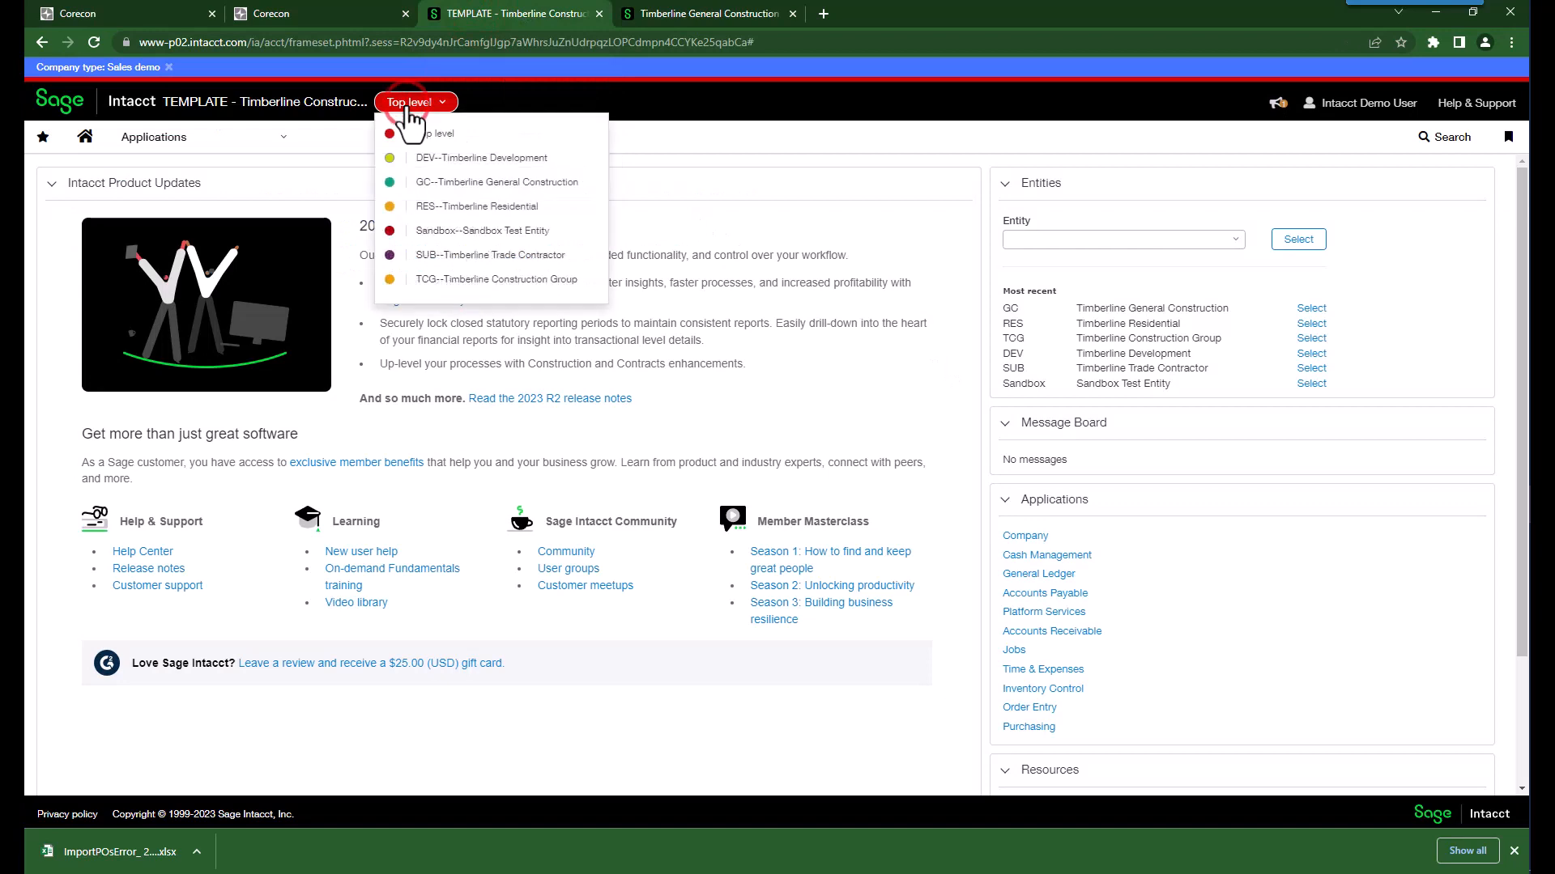
left_click(455, 183)
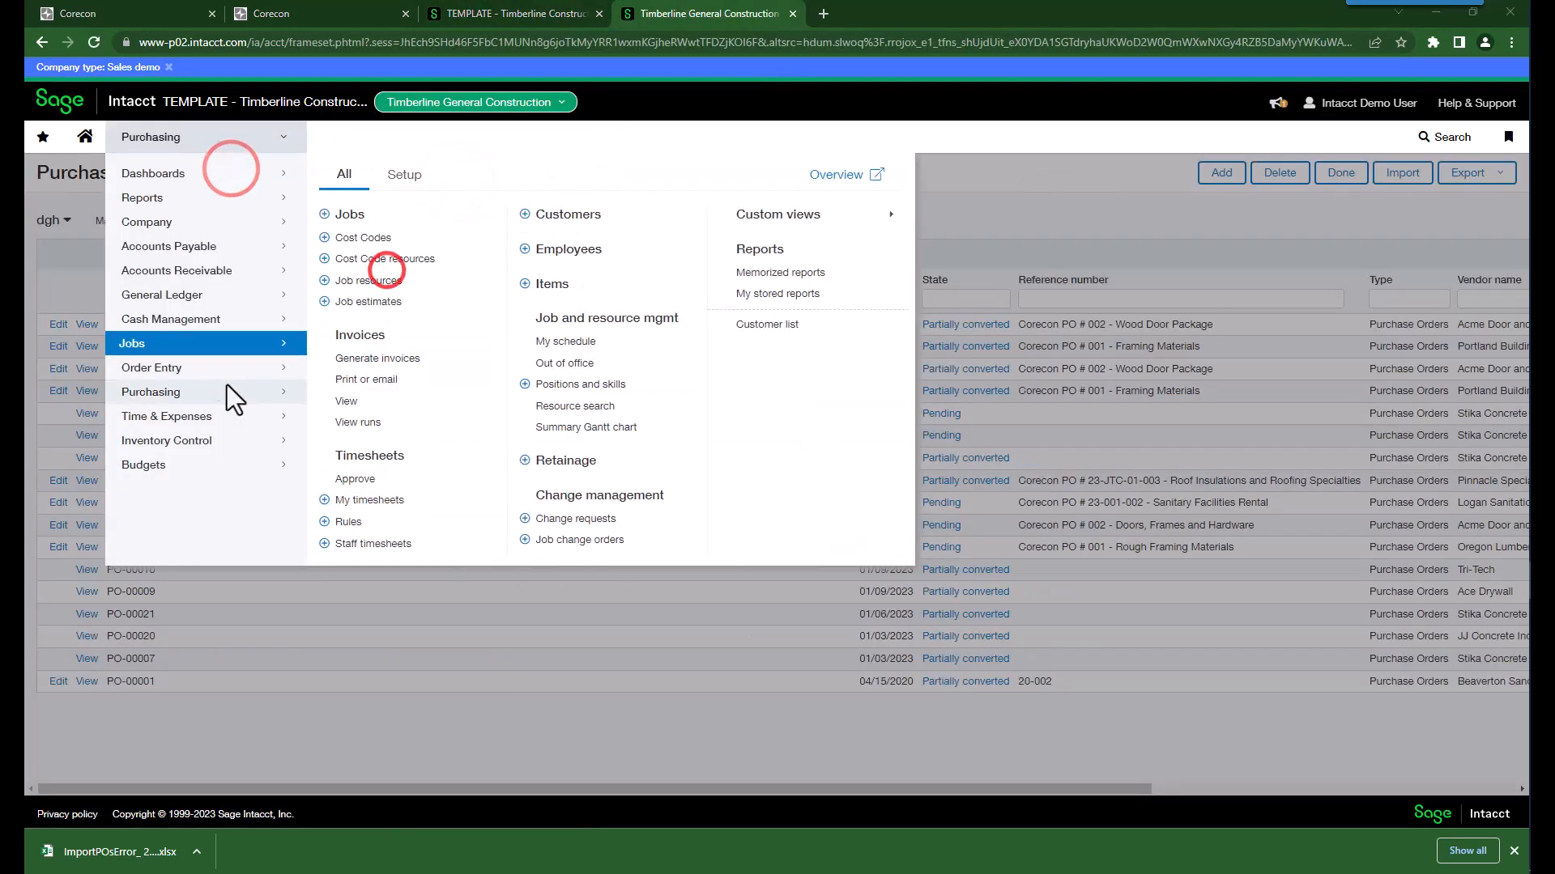
left_click(212, 392)
left_click(362, 317)
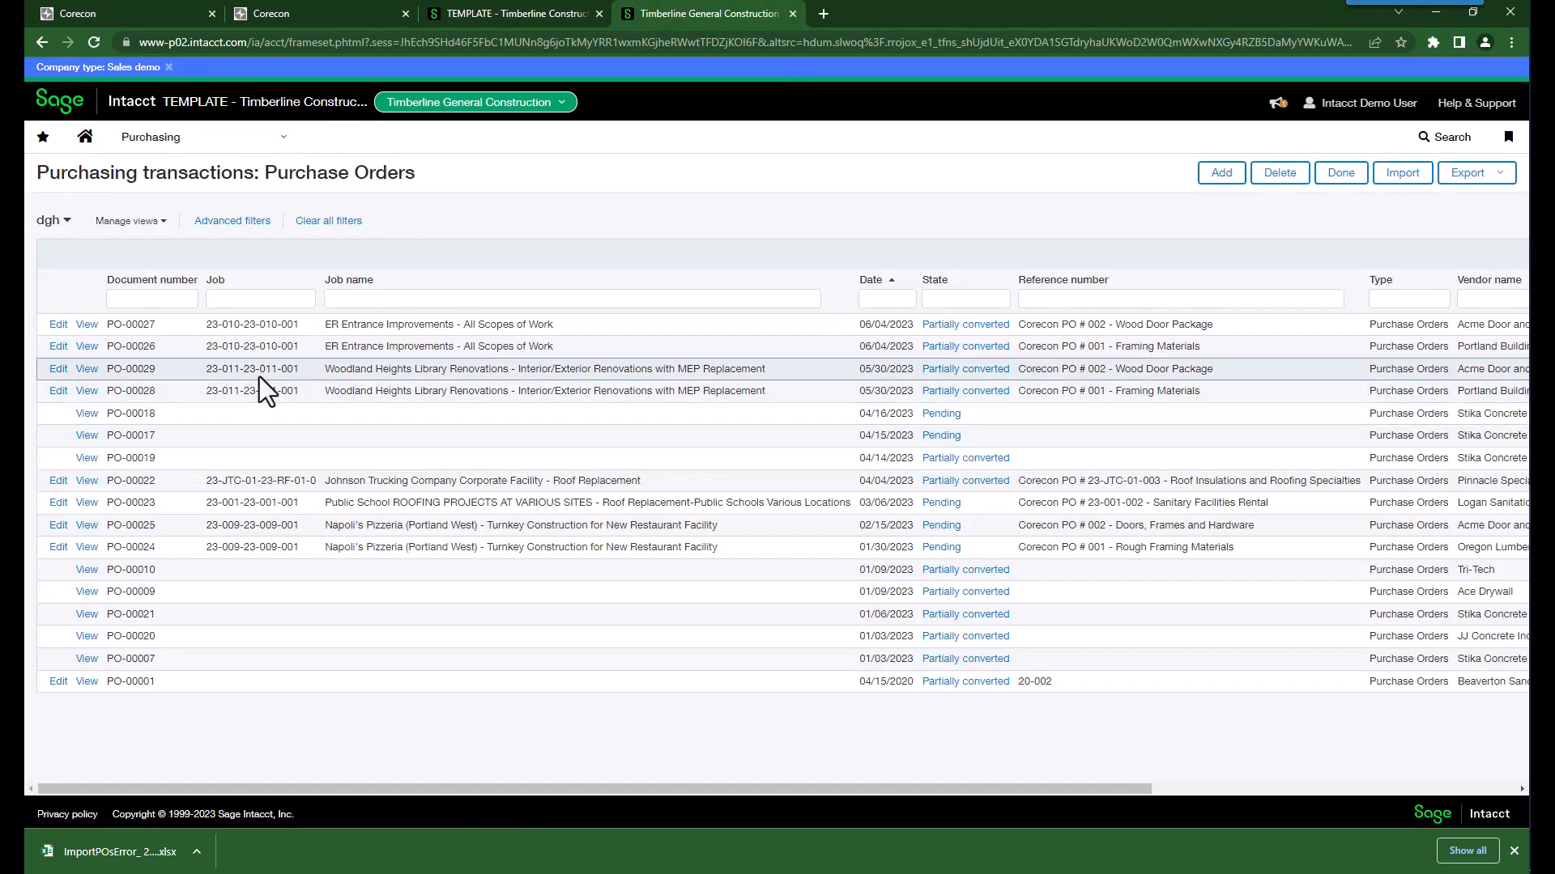
- Check the Purchasing subcontracts and subcontract change orders for project 23-011's posted records
left_click(203, 143)
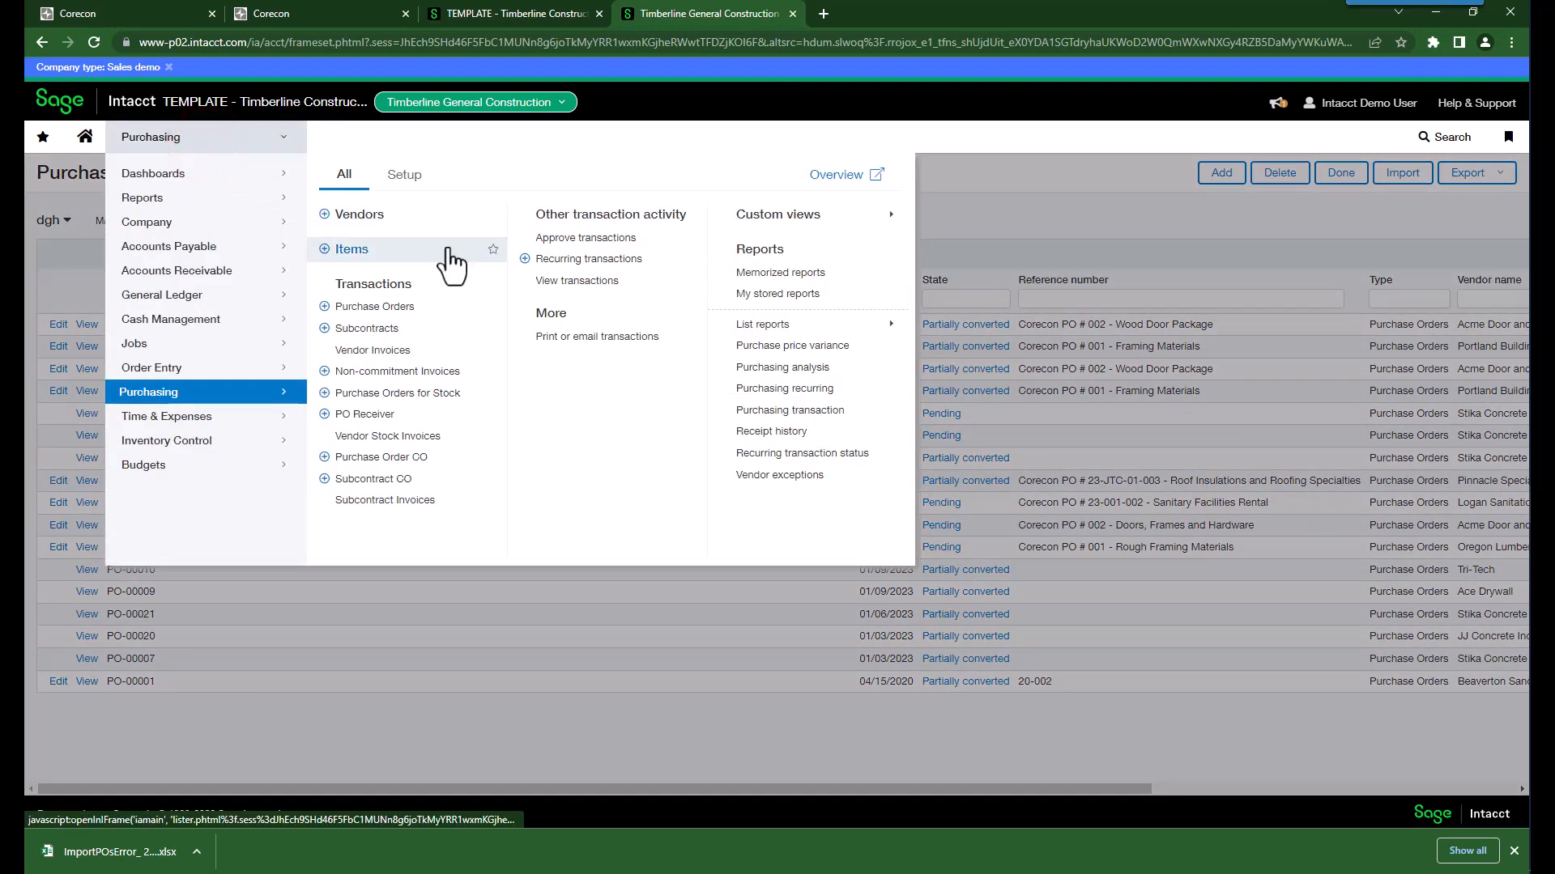
left_click(355, 330)
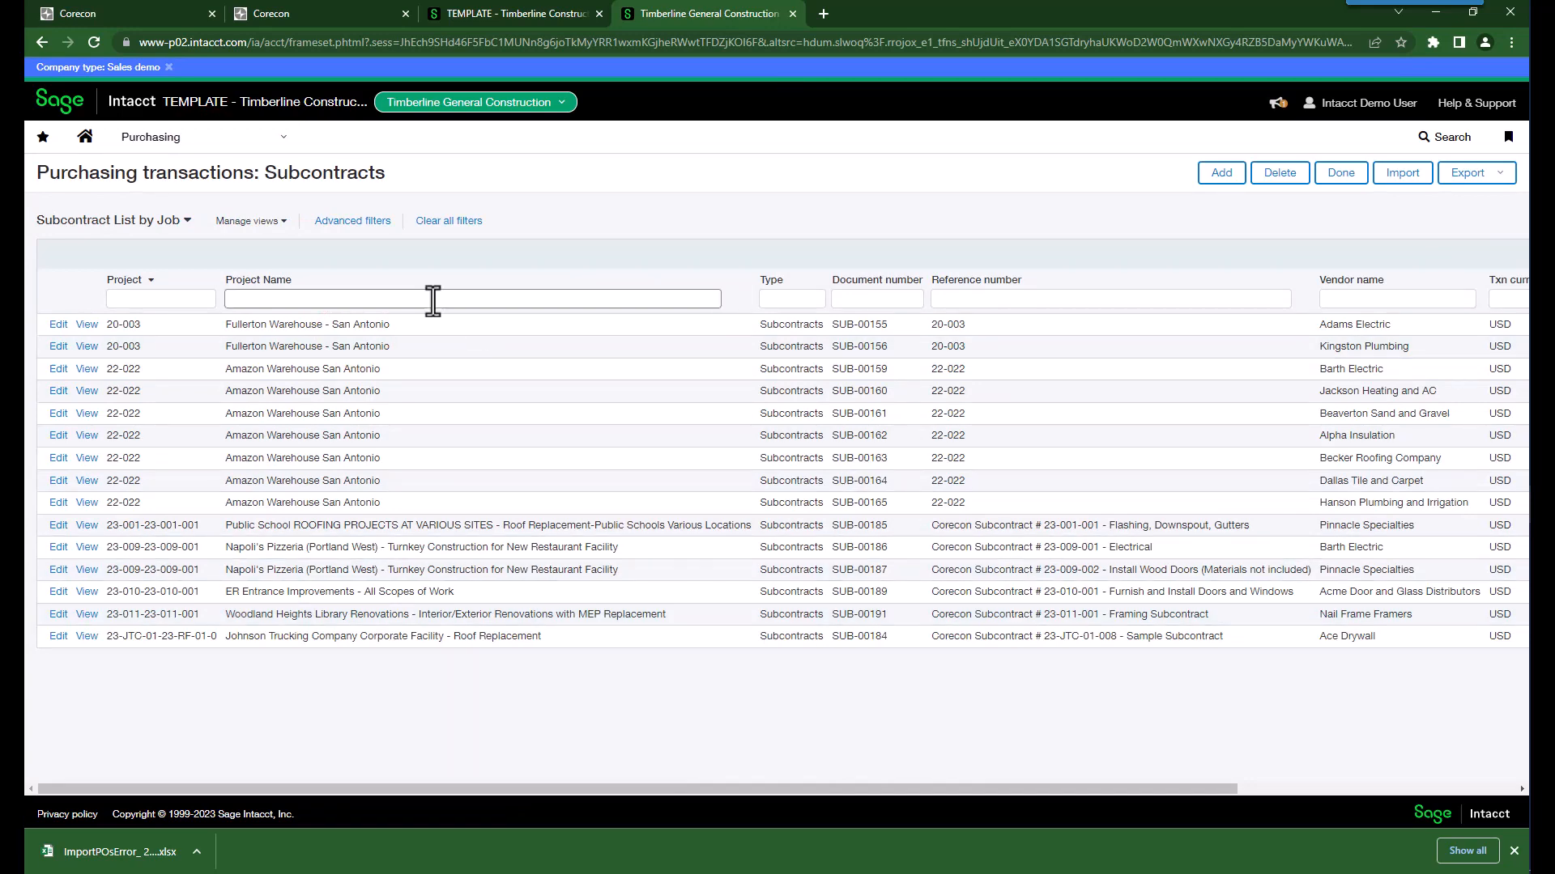
left_click(173, 140)
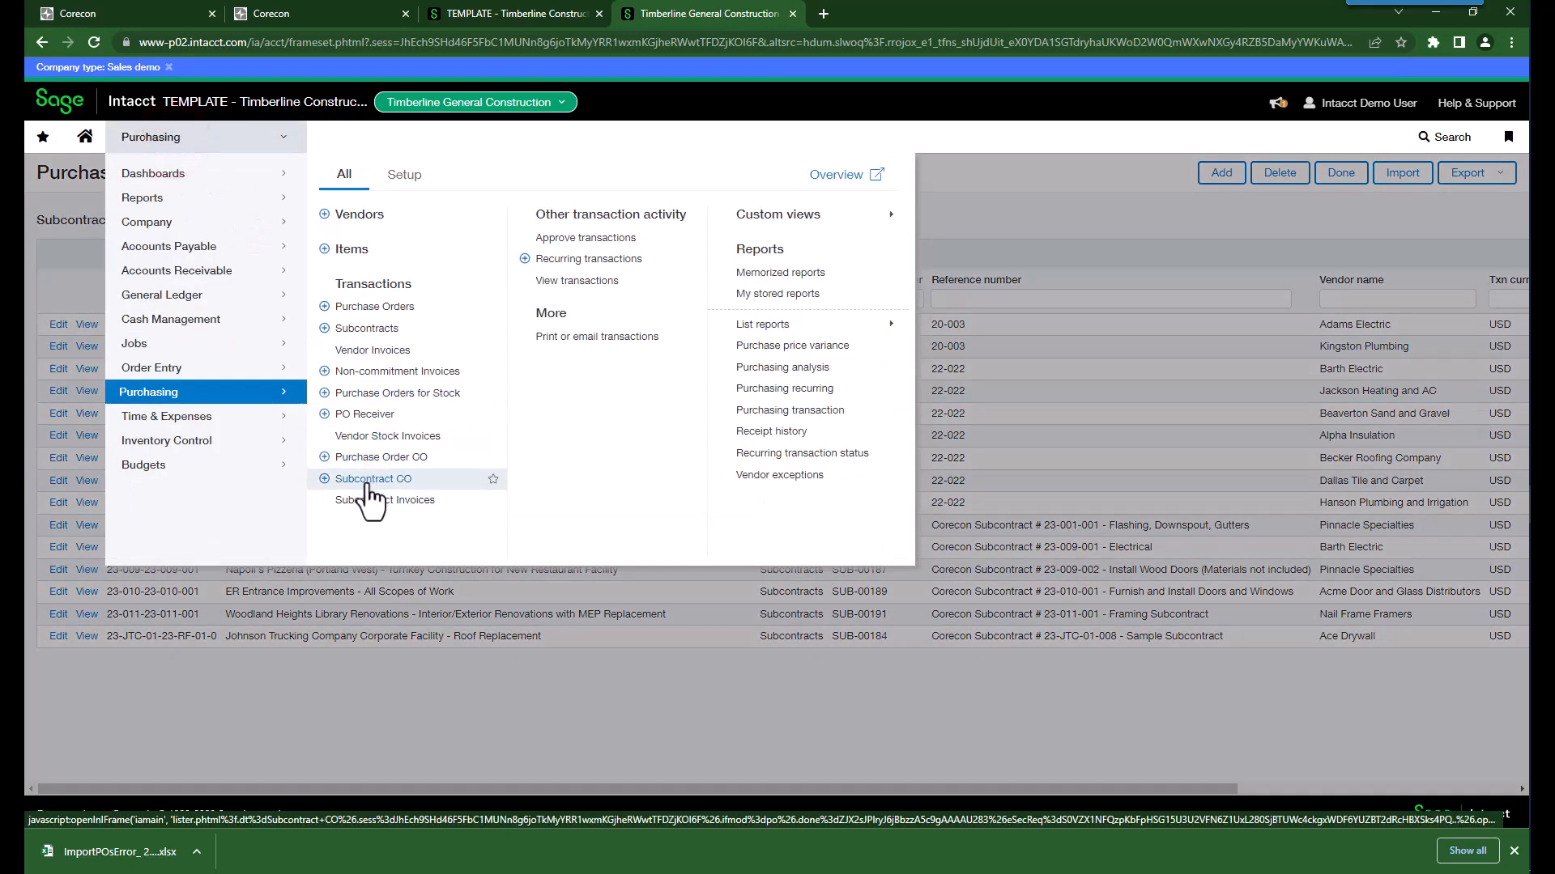
left_click(367, 480)
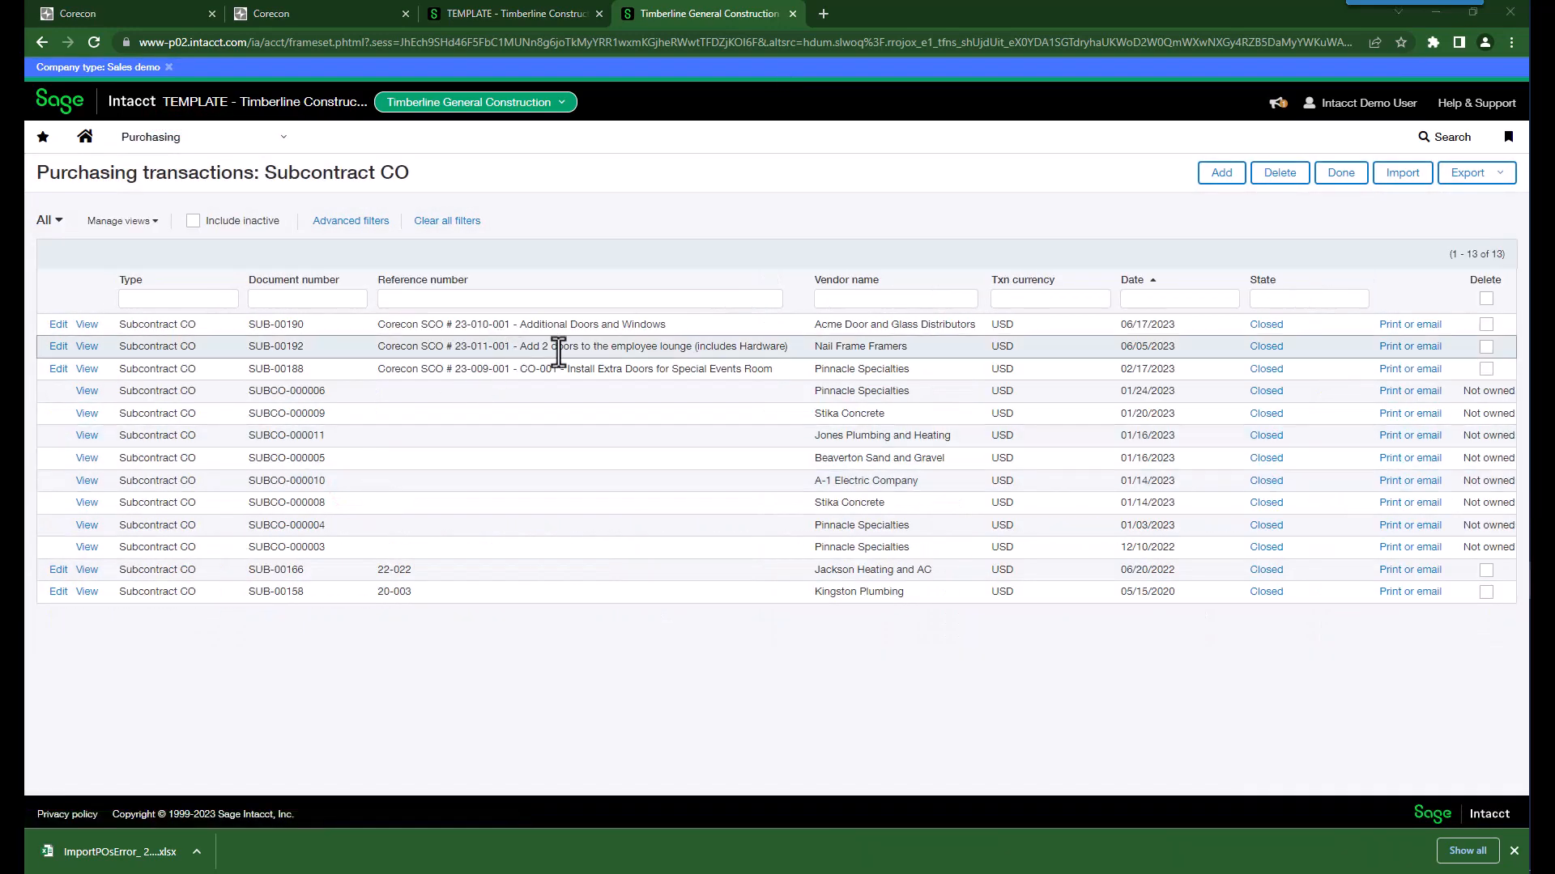
- Check the Accounts Payable bills for those posted from project 23-011
left_click(202, 140)
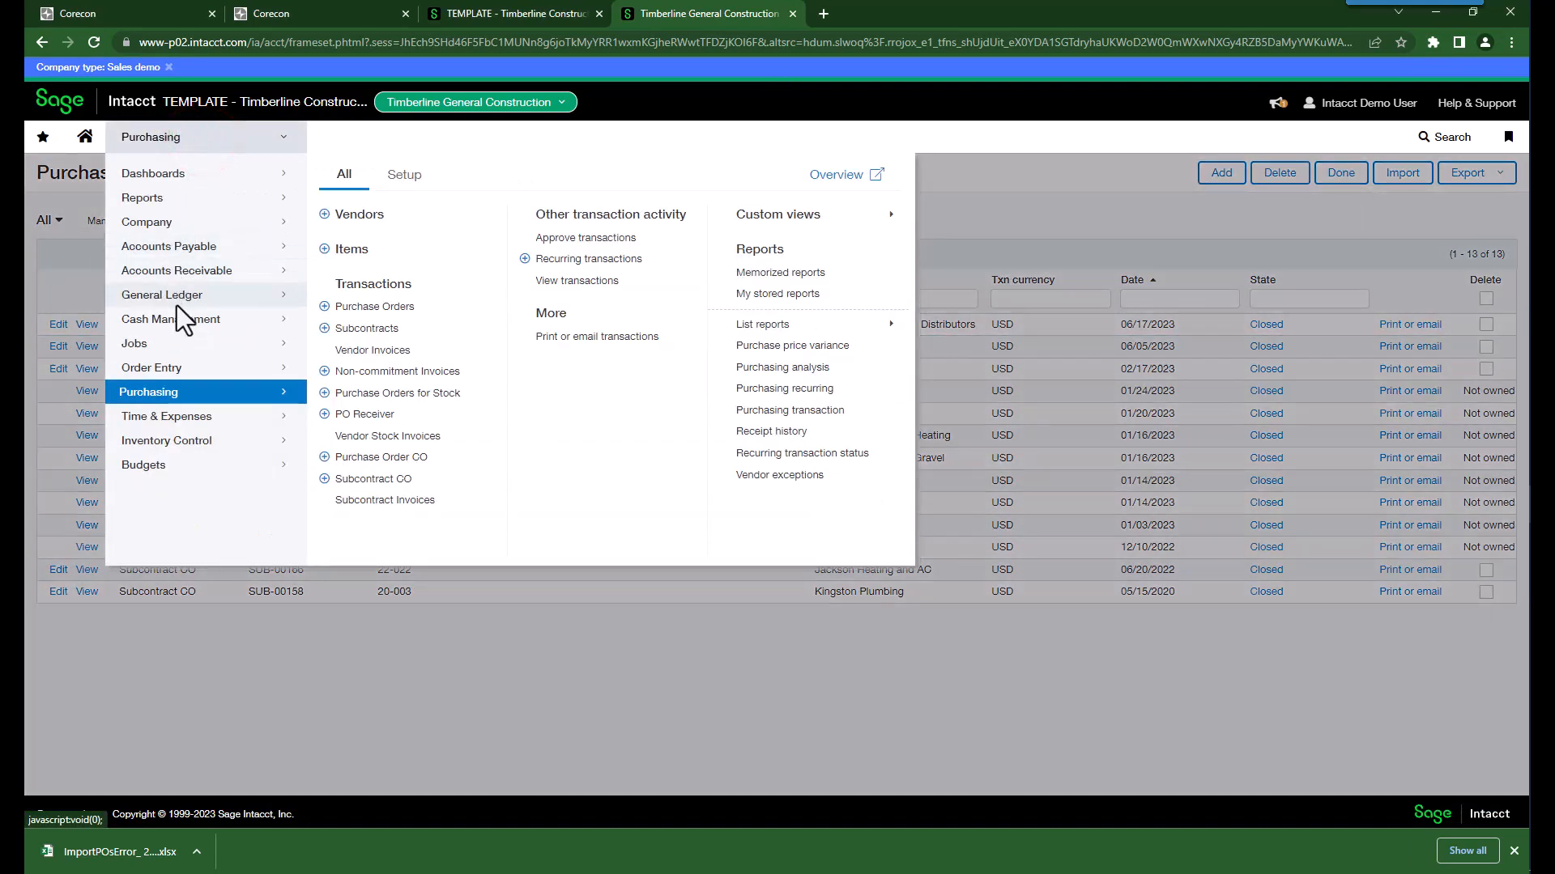
left_click(158, 247)
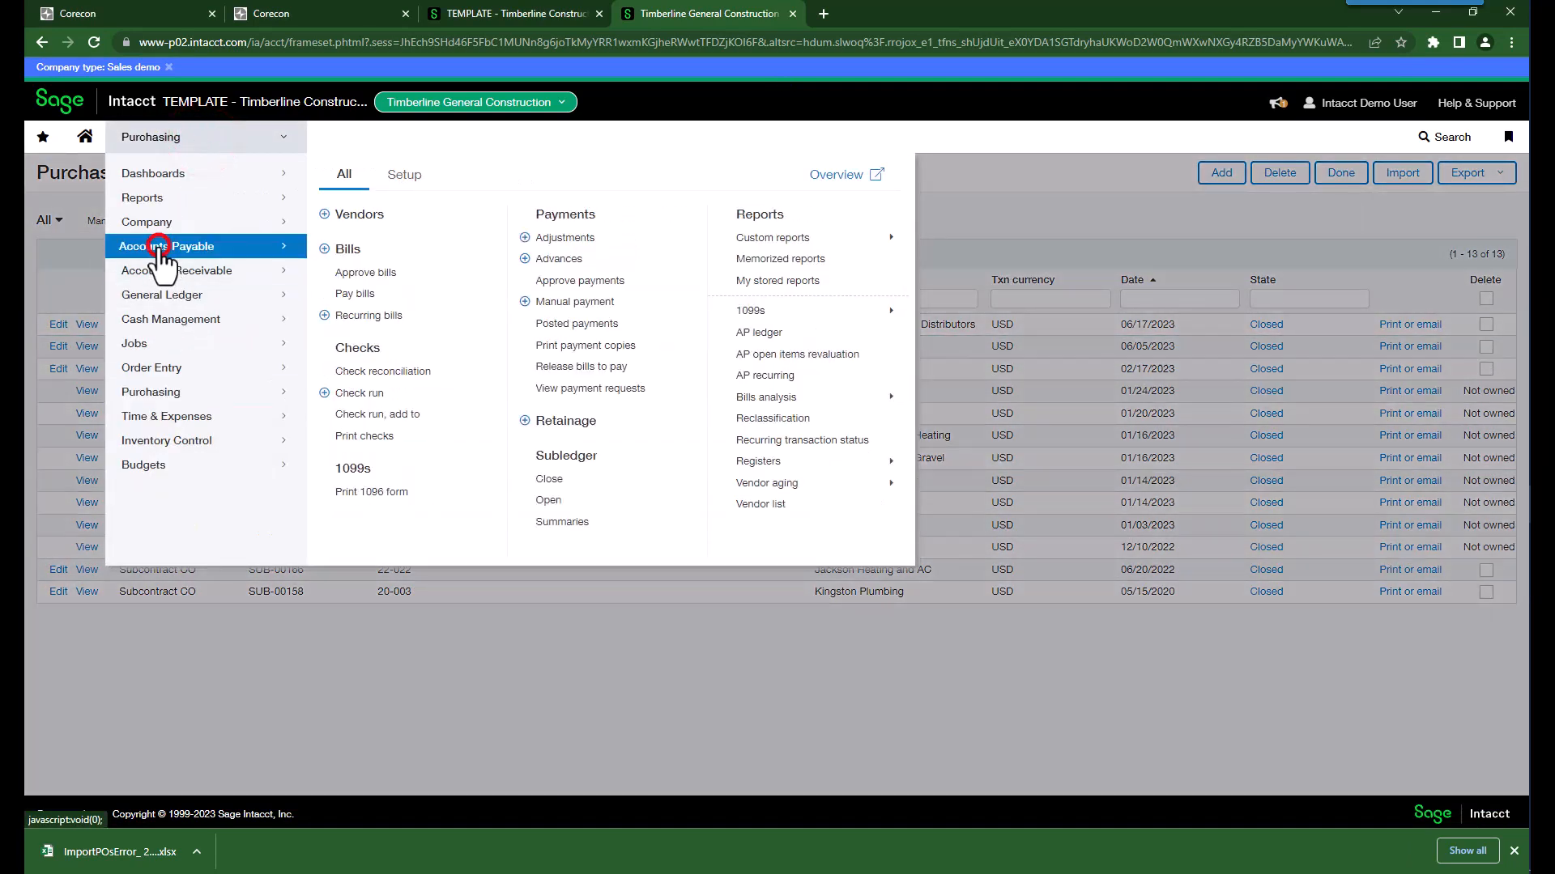
left_click(348, 249)
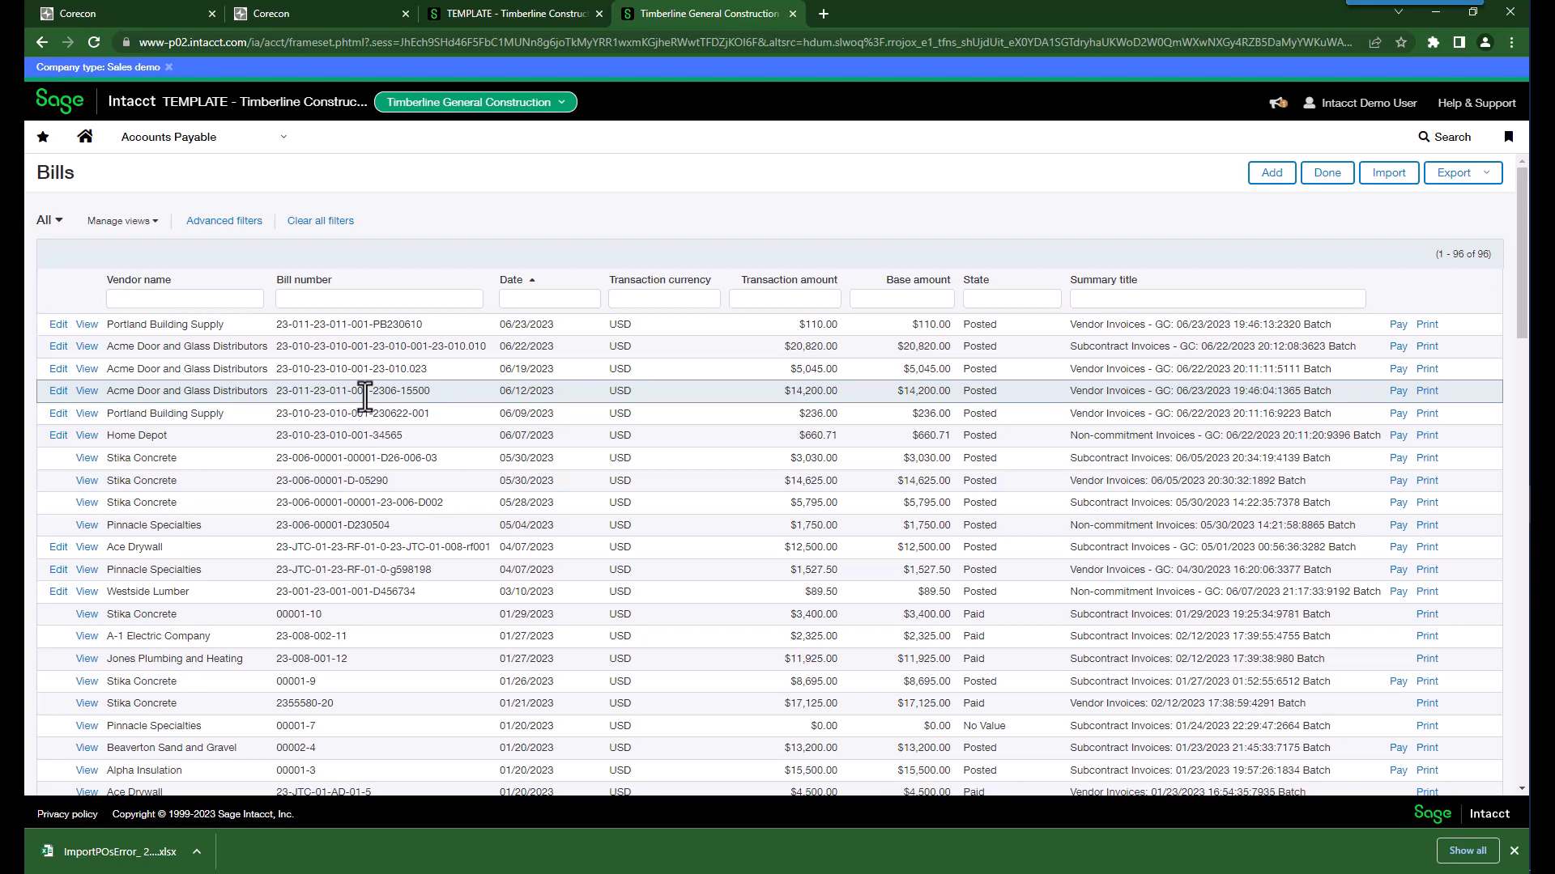
left_click(149, 139)
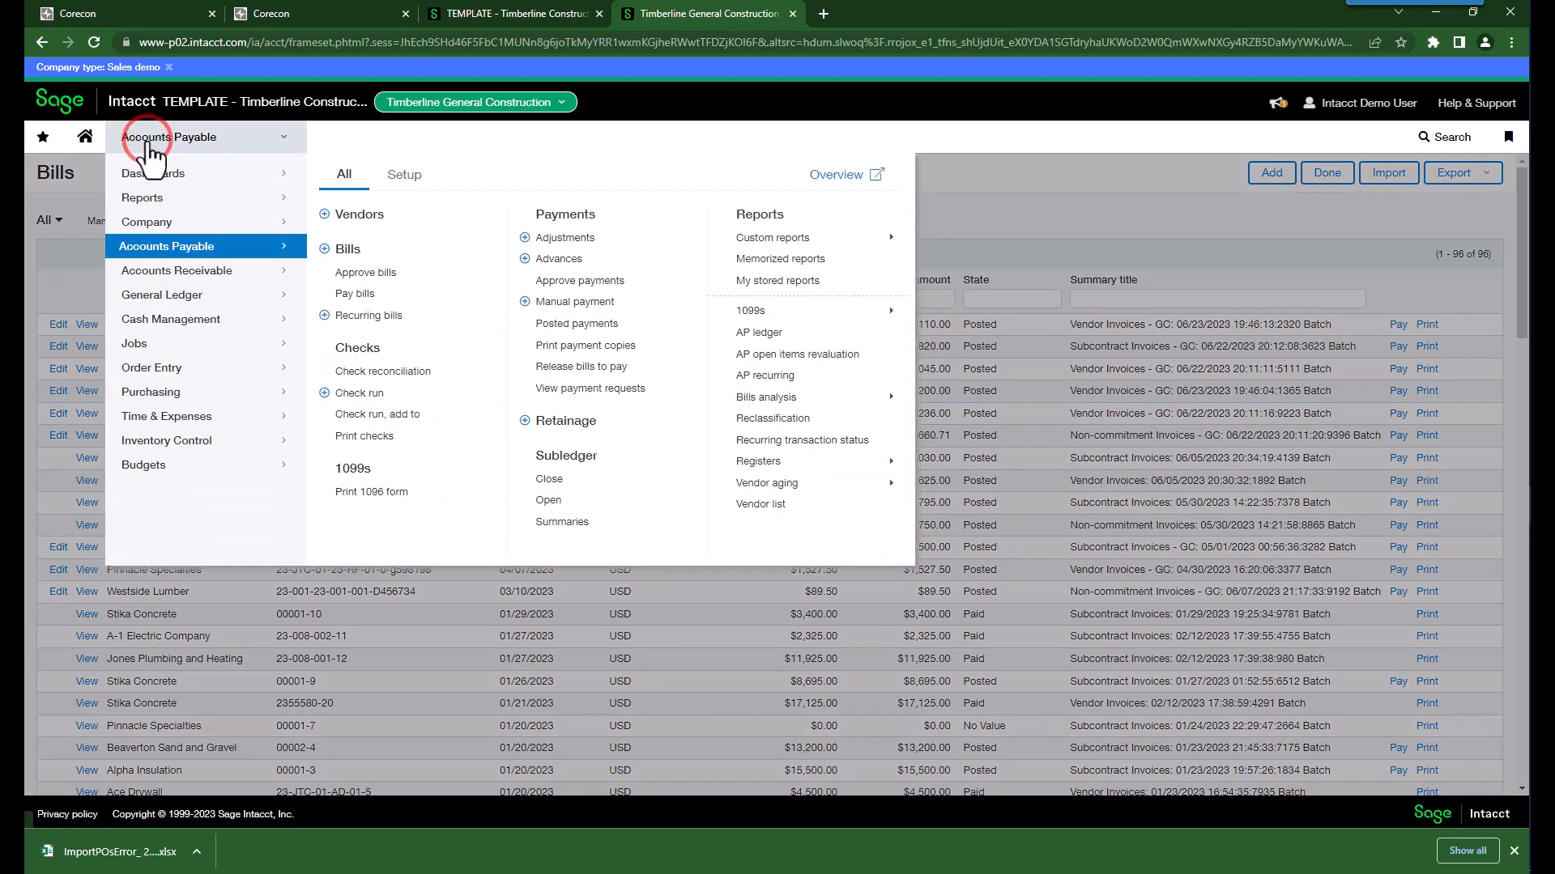
left_click(182, 346)
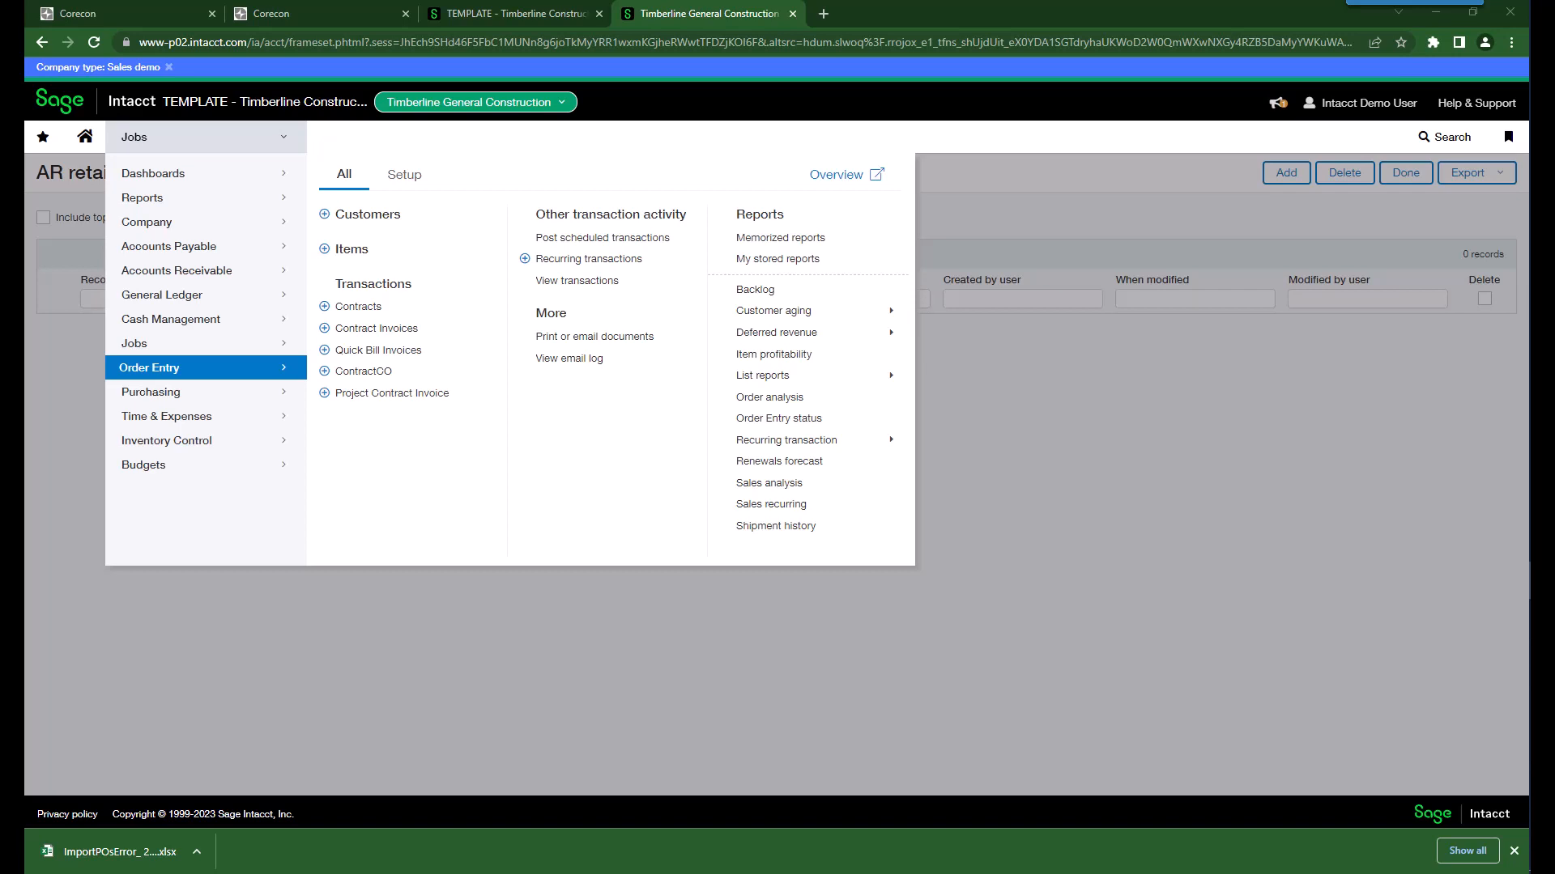
- Switch back to CoreconLink and review the posting log for errors in the latest sync
left_click(276, 15)
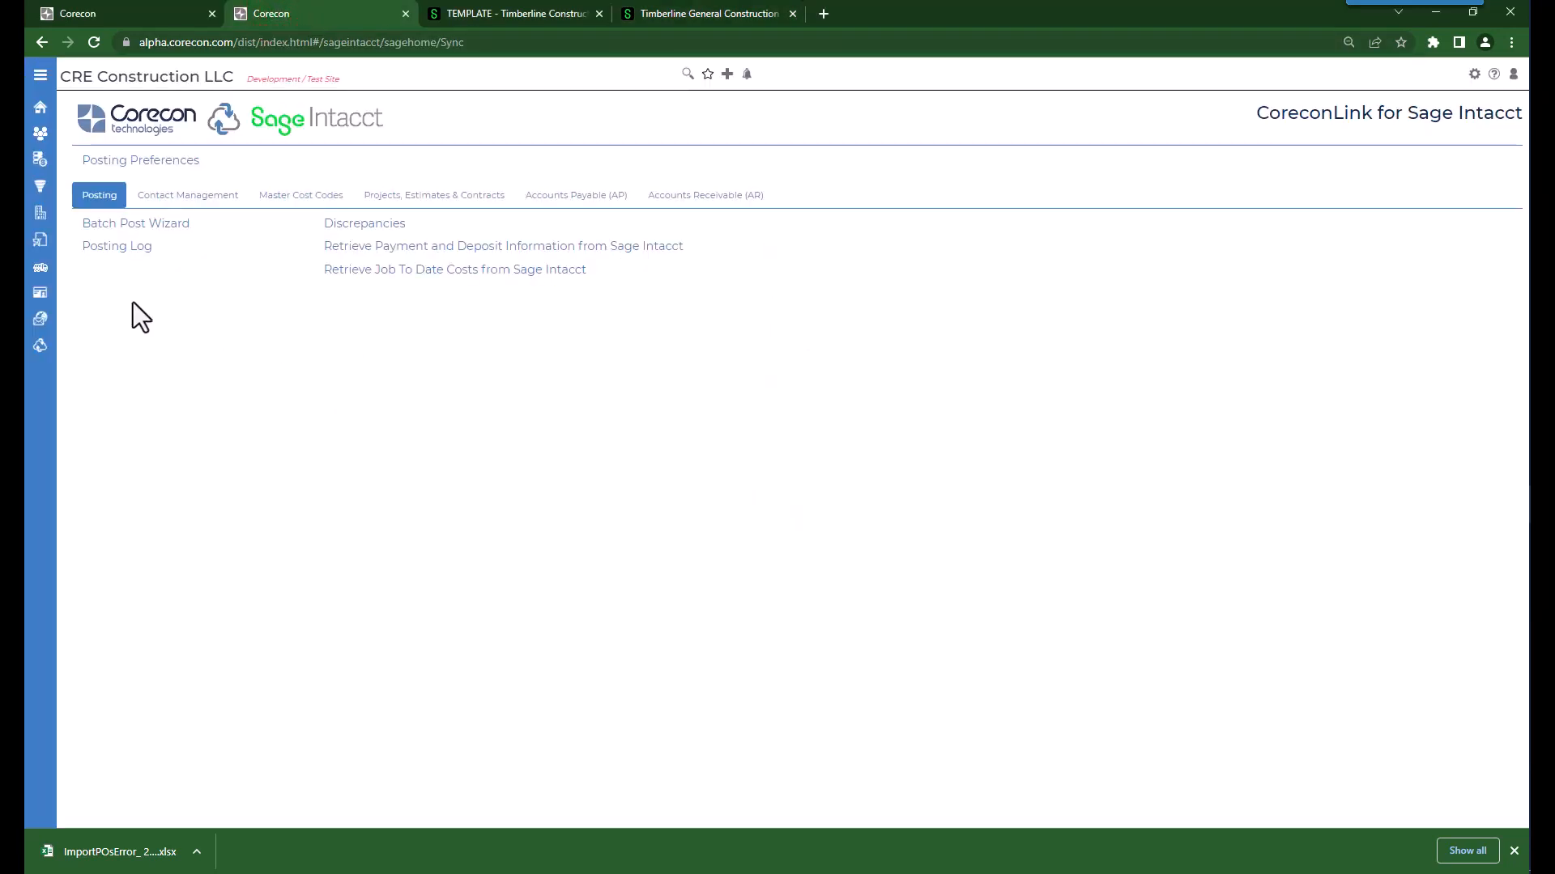
left_click(107, 251)
left_click(621, 416)
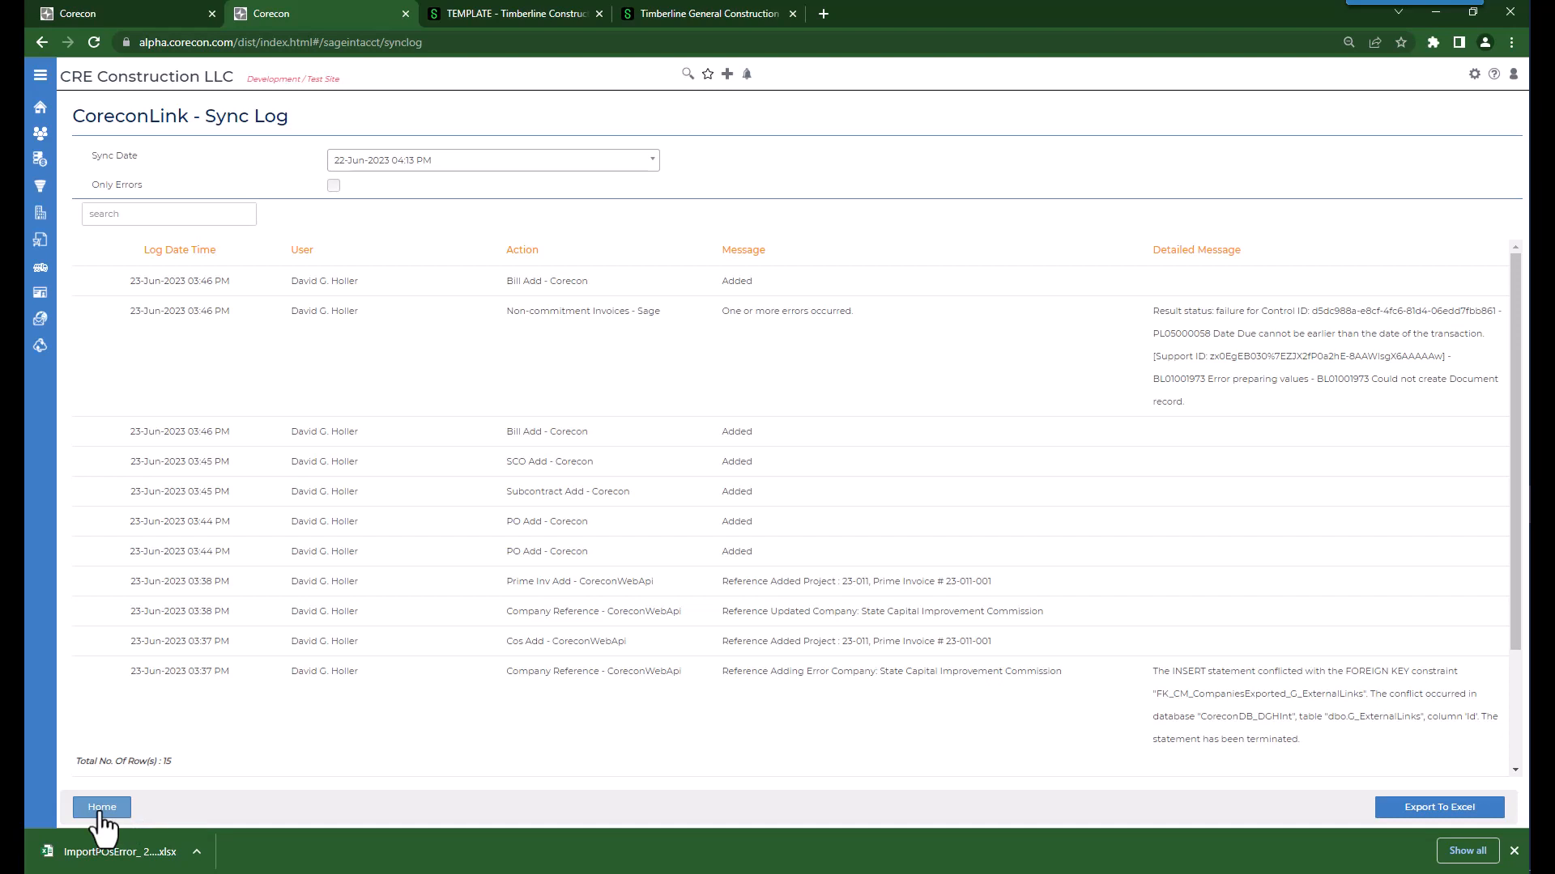
- Go to project 23-011's procurement bills in Corecon and inspect the Home Depot Fasteners bill, including its available actions
left_click(133, 12)
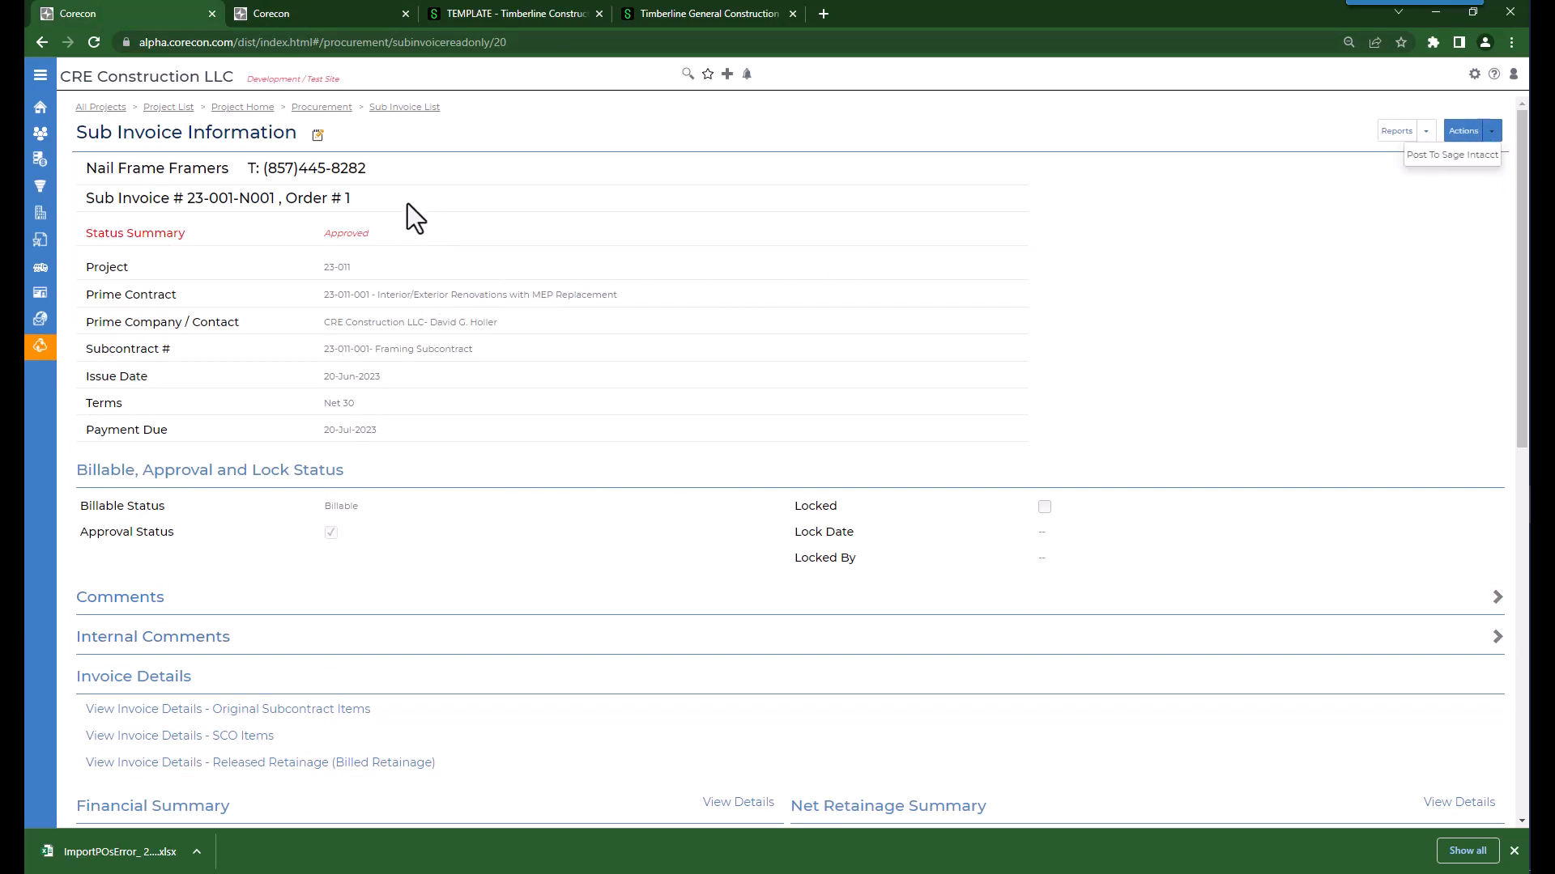
left_click(392, 108)
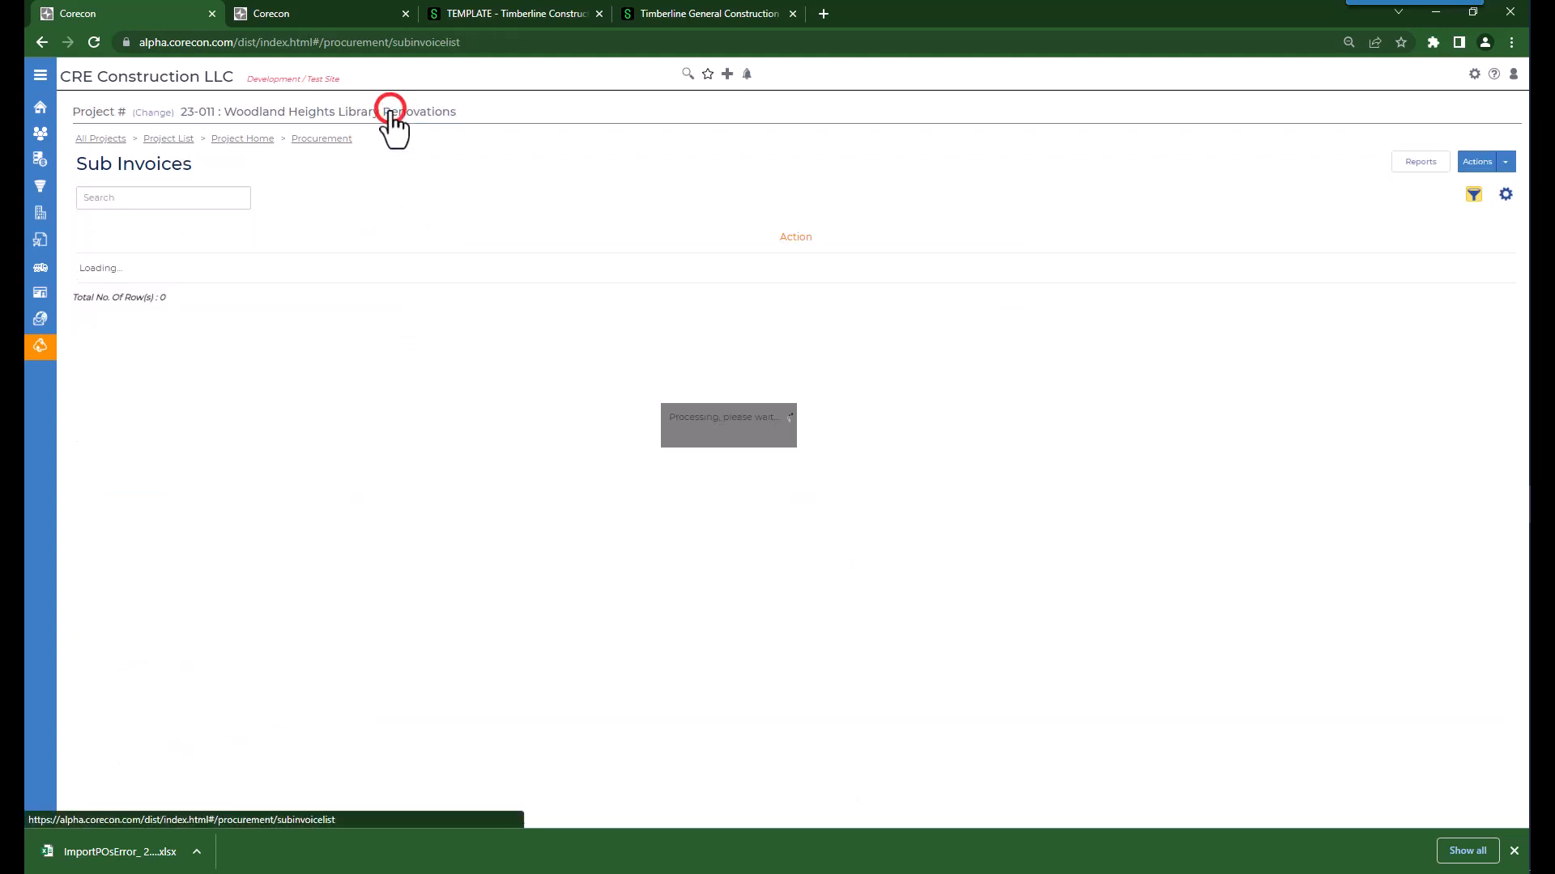
left_click(324, 139)
left_click(260, 103)
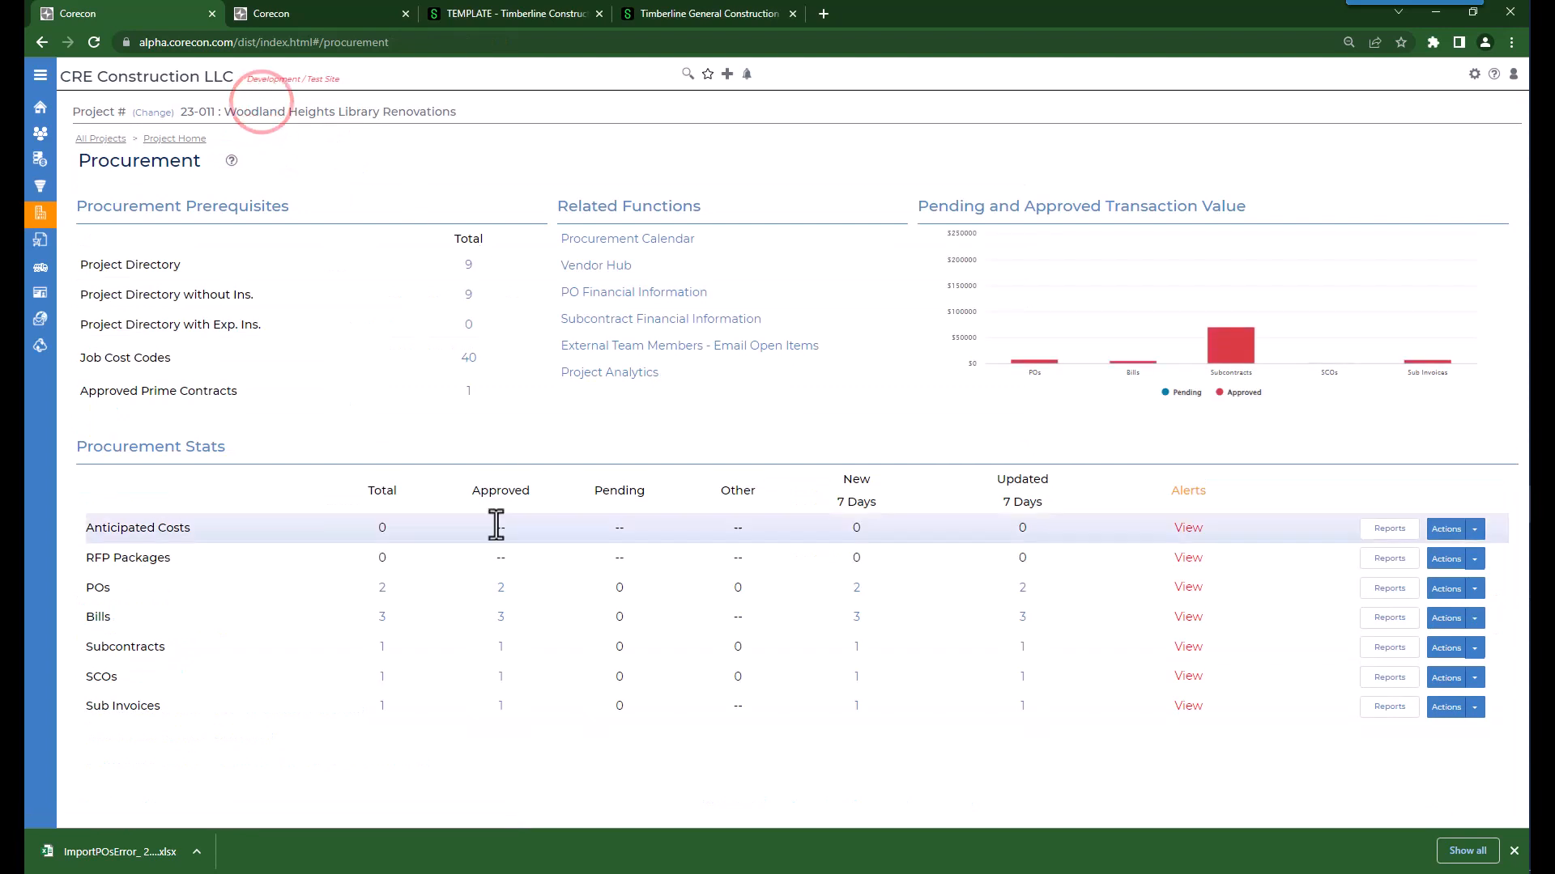
left_click(379, 619)
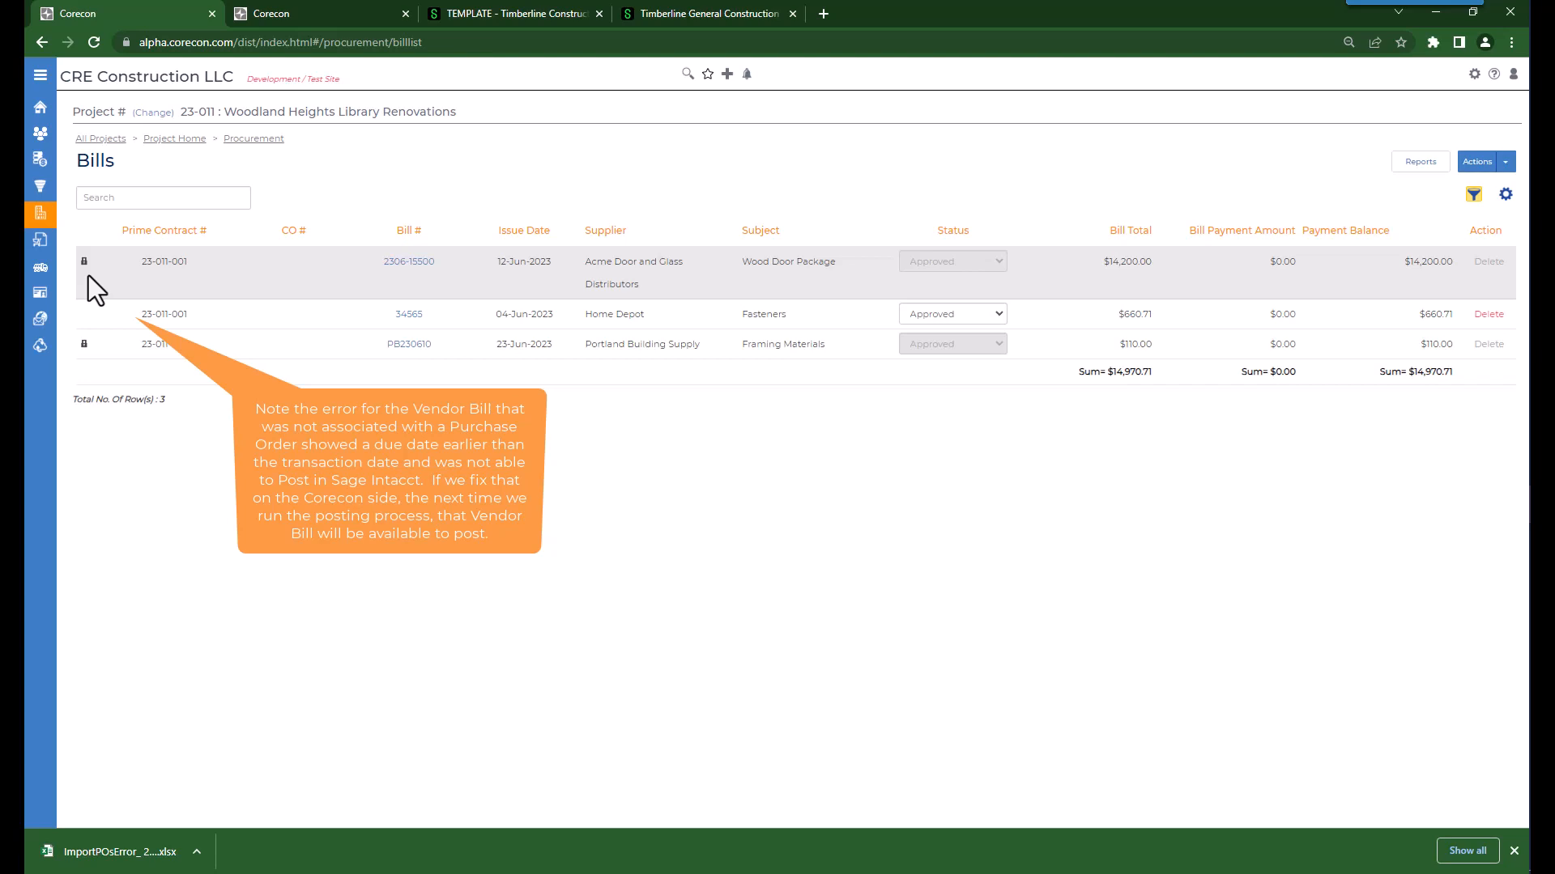
left_click(408, 316)
left_click(1493, 135)
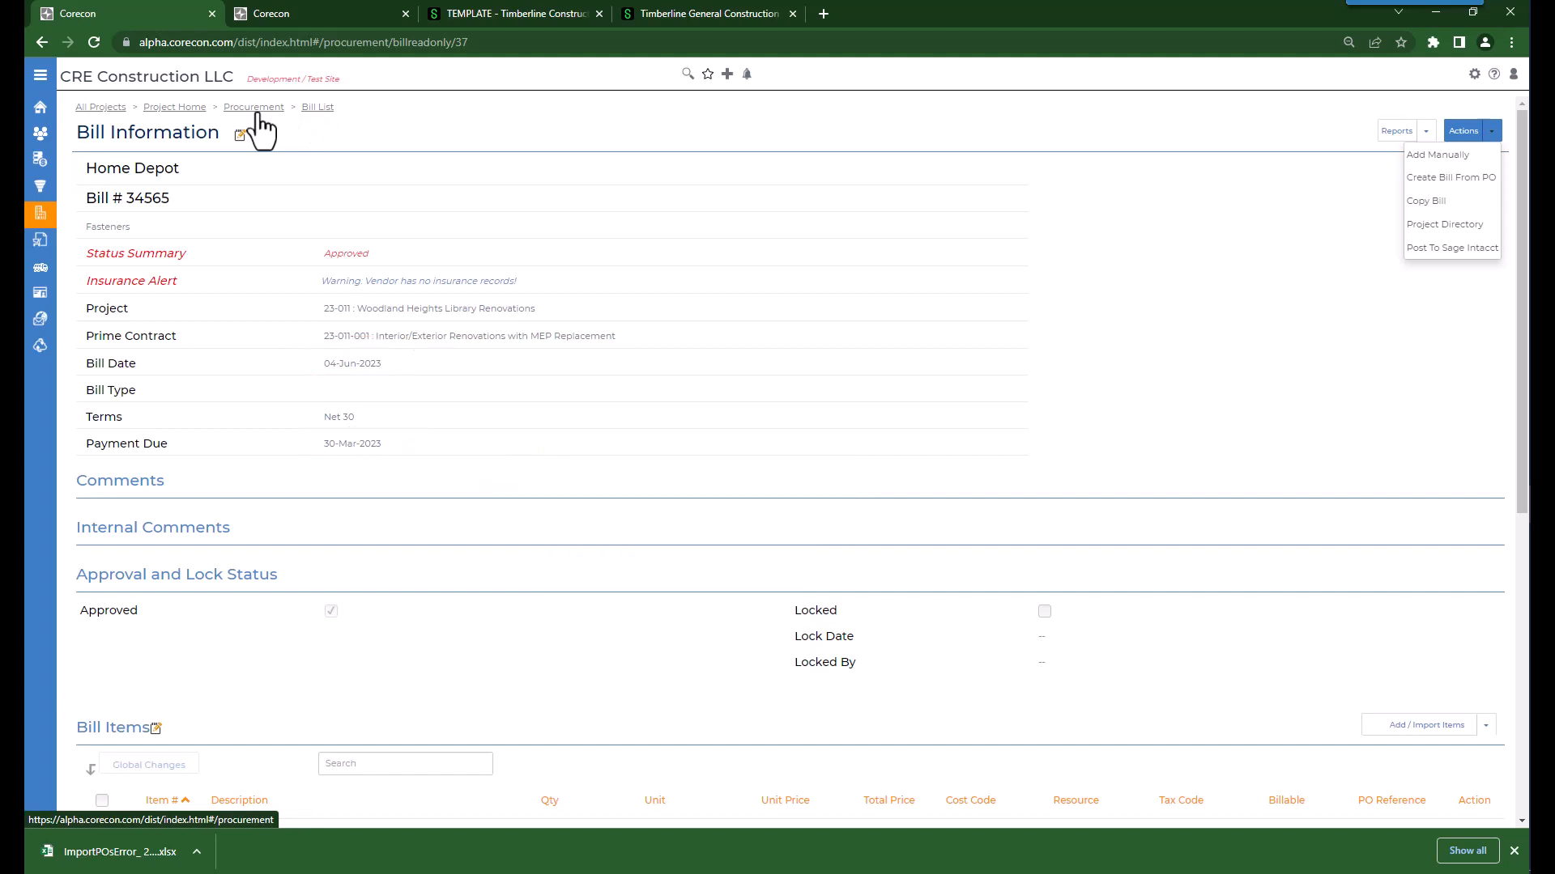
- Go back to the CoreconLink sync log and leave it for the CoreconLink for Sage Intacct home page
left_click(298, 16)
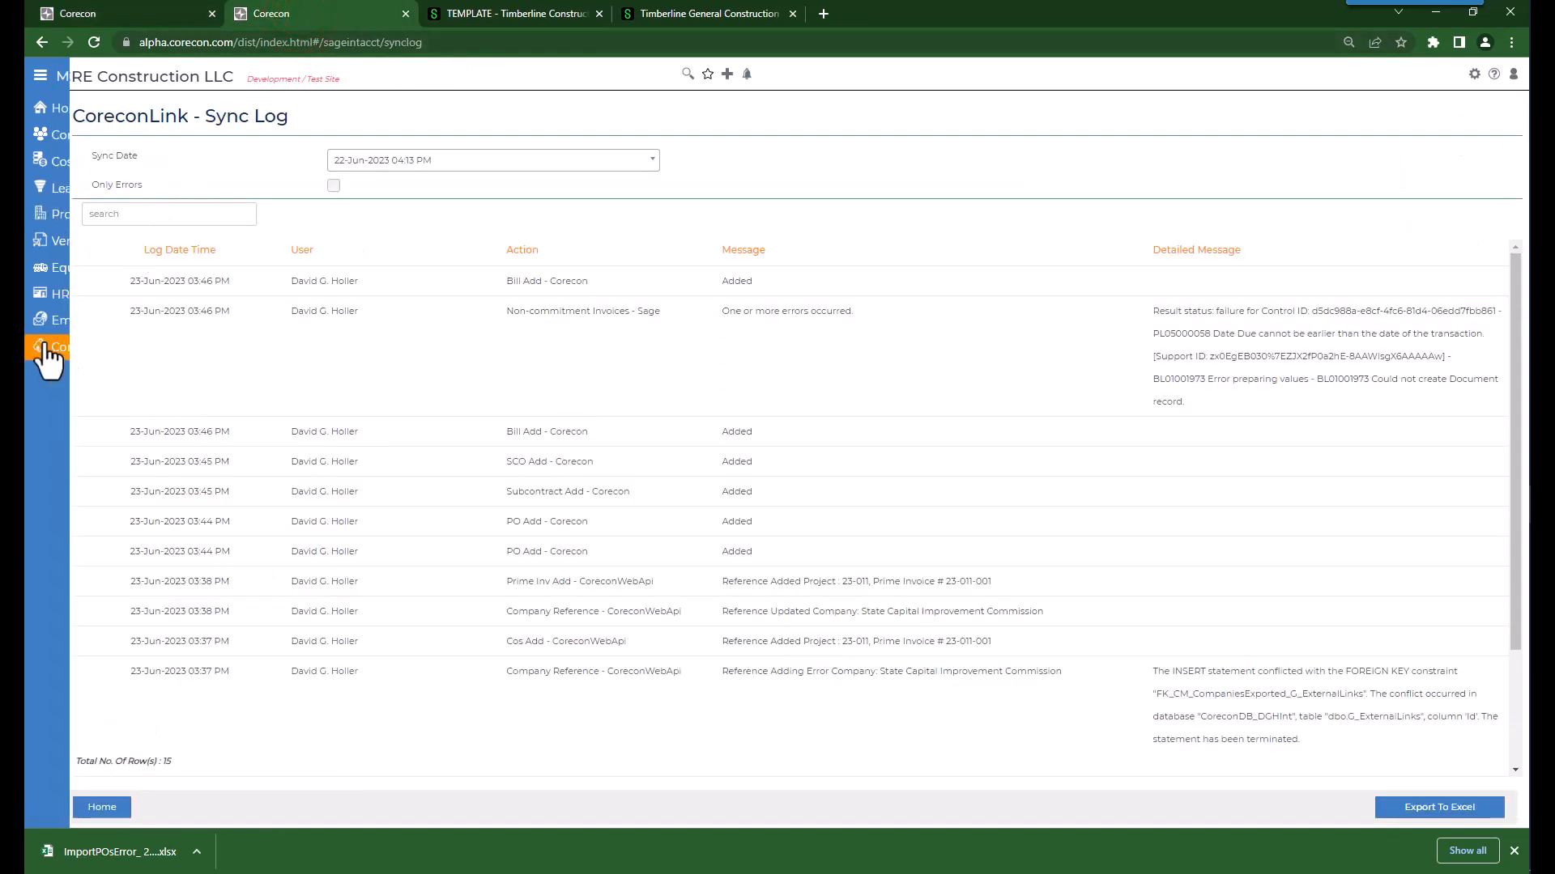
mouse_move(45, 347)
left_click(117, 808)
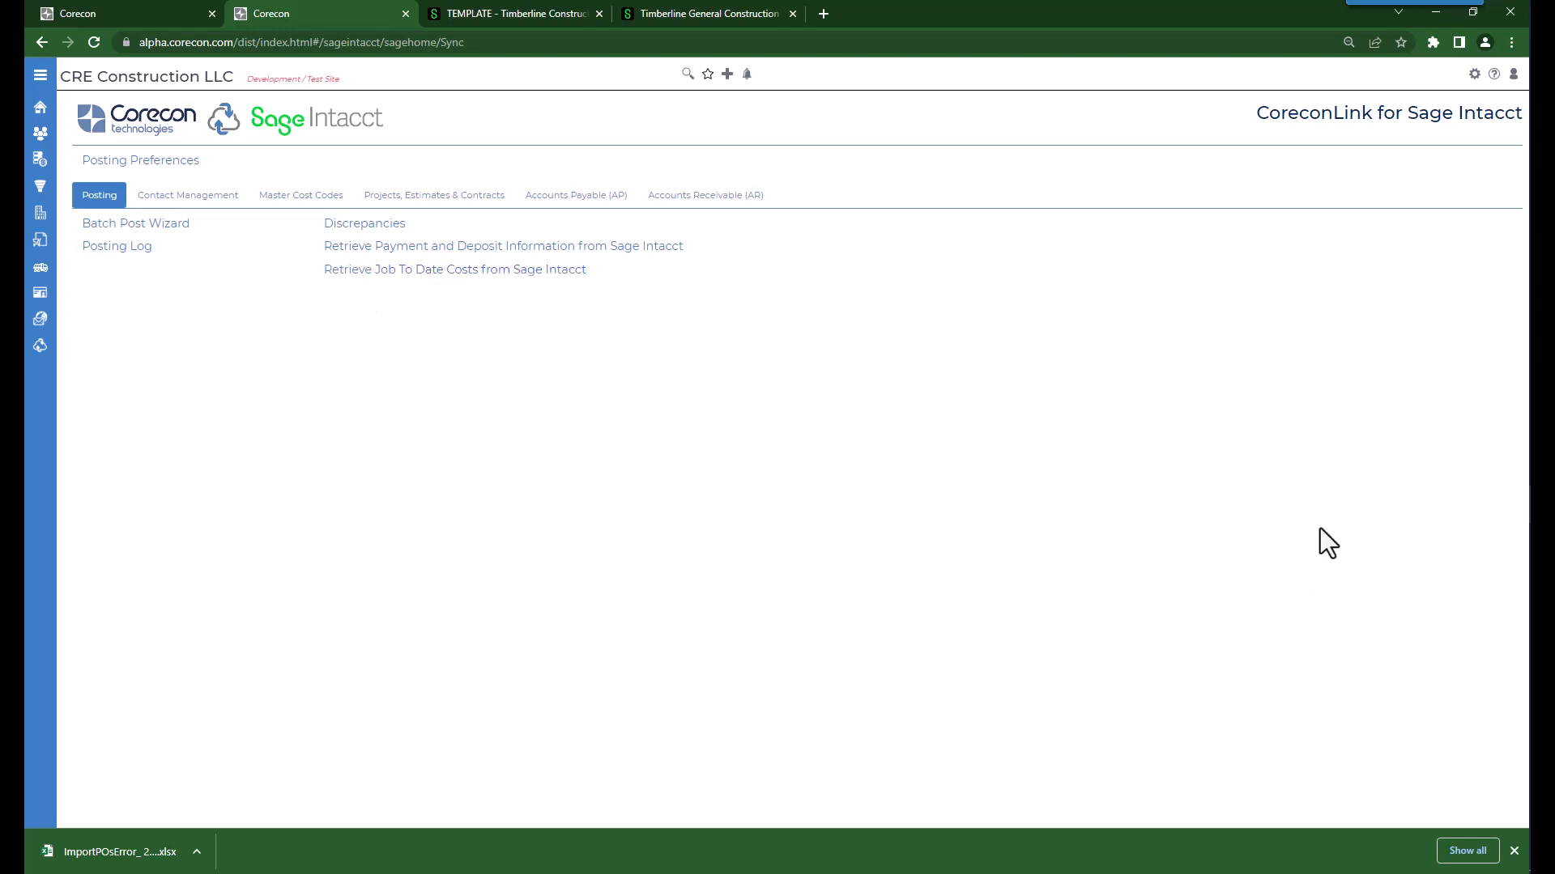
- Open the Corecon online help and look through the CoreconLink for Sage Intacct topic under Accounting and ERP Systems
left_click(1494, 75)
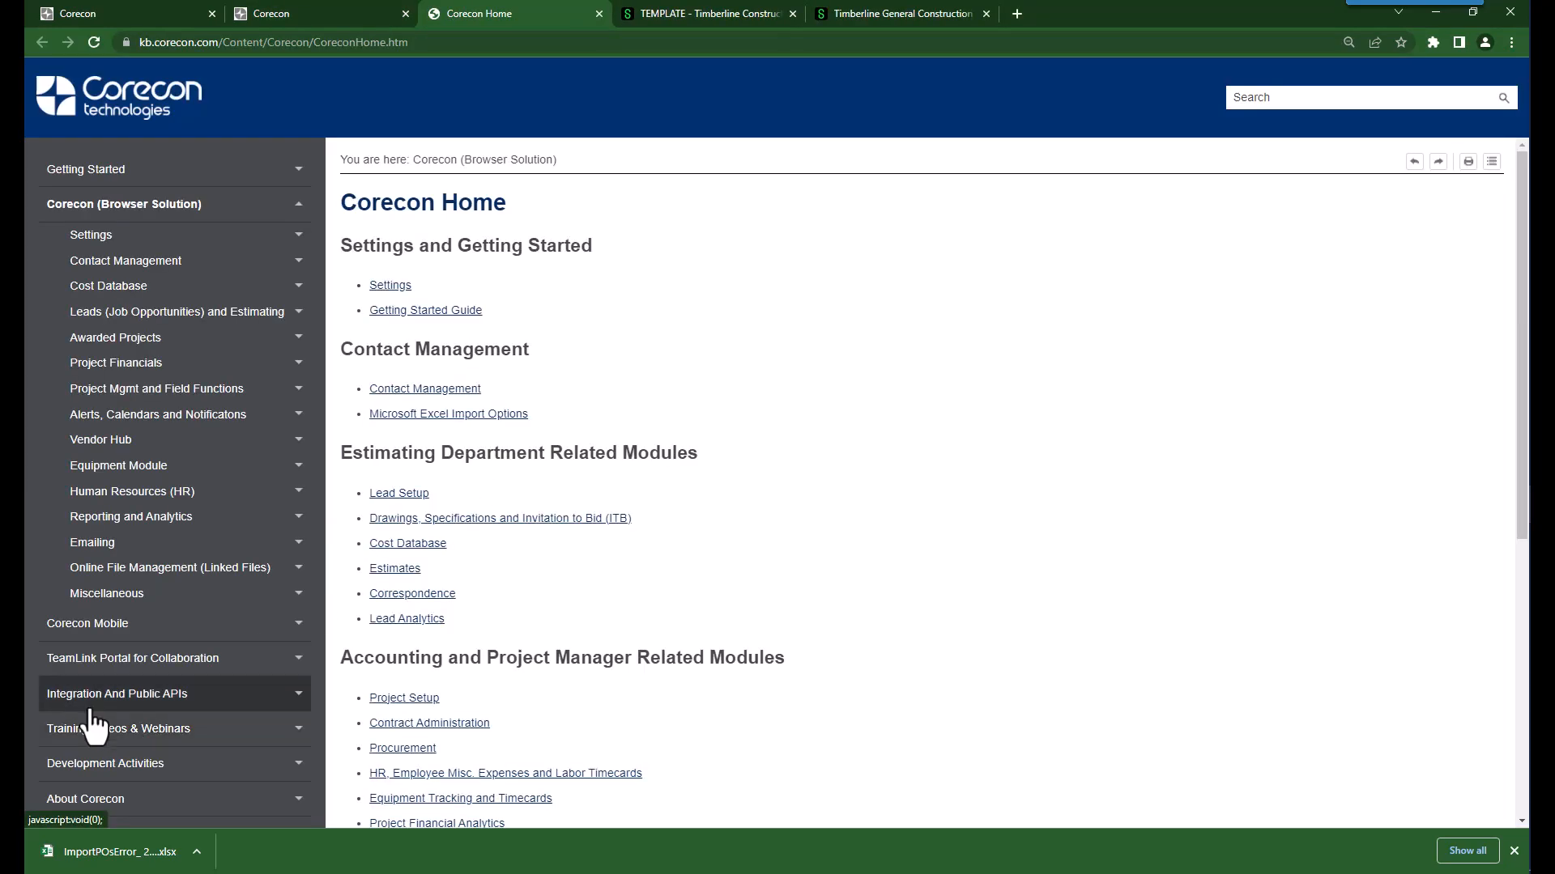
left_click(79, 695)
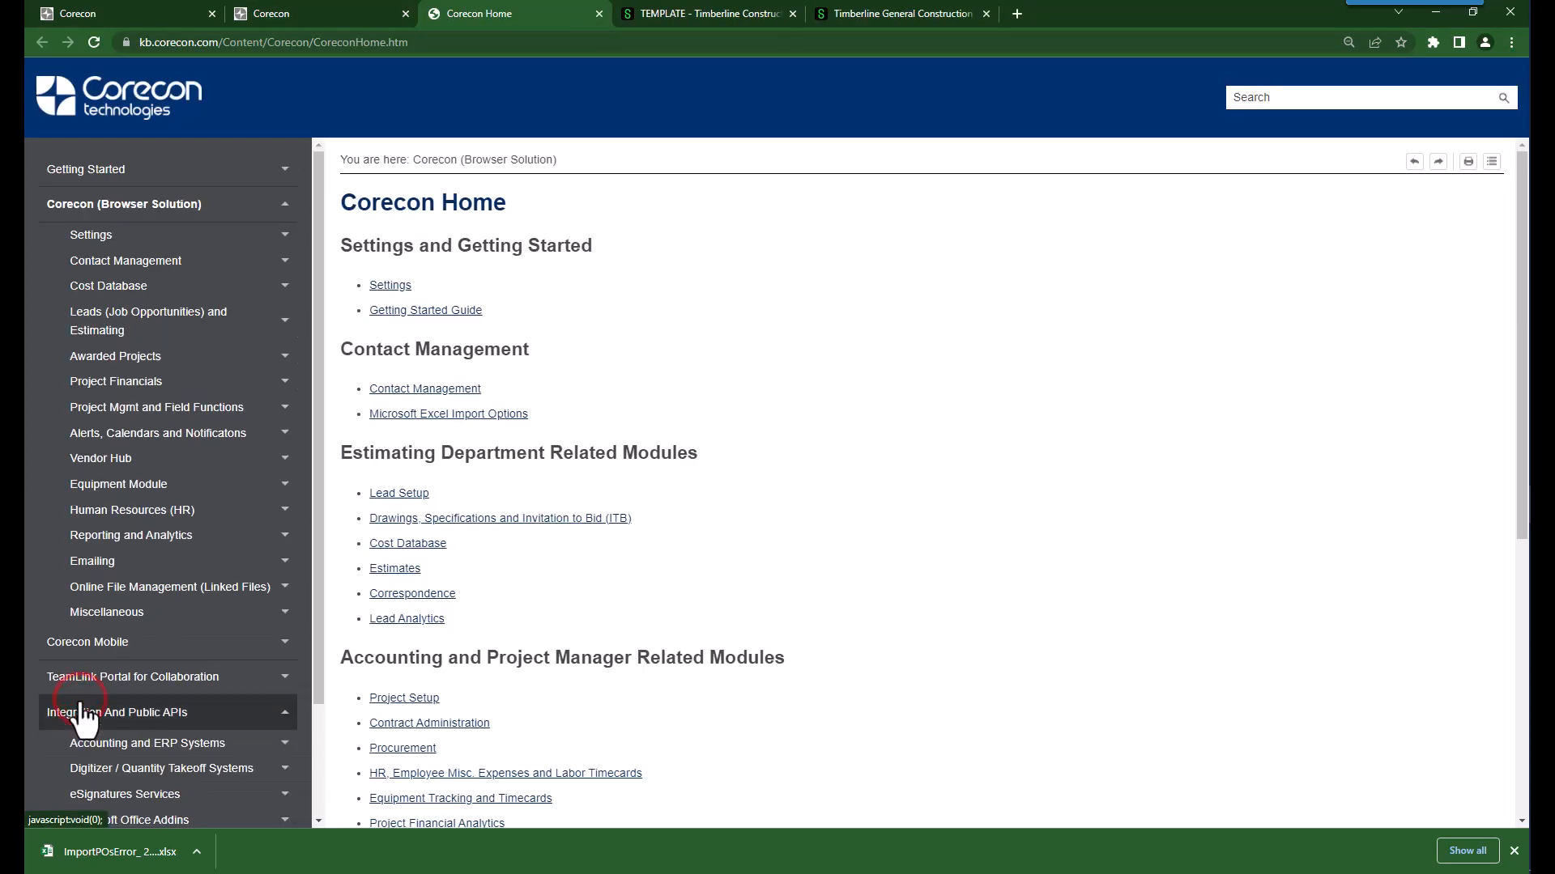
scroll(150, 711, "down", 2)
left_click(134, 606)
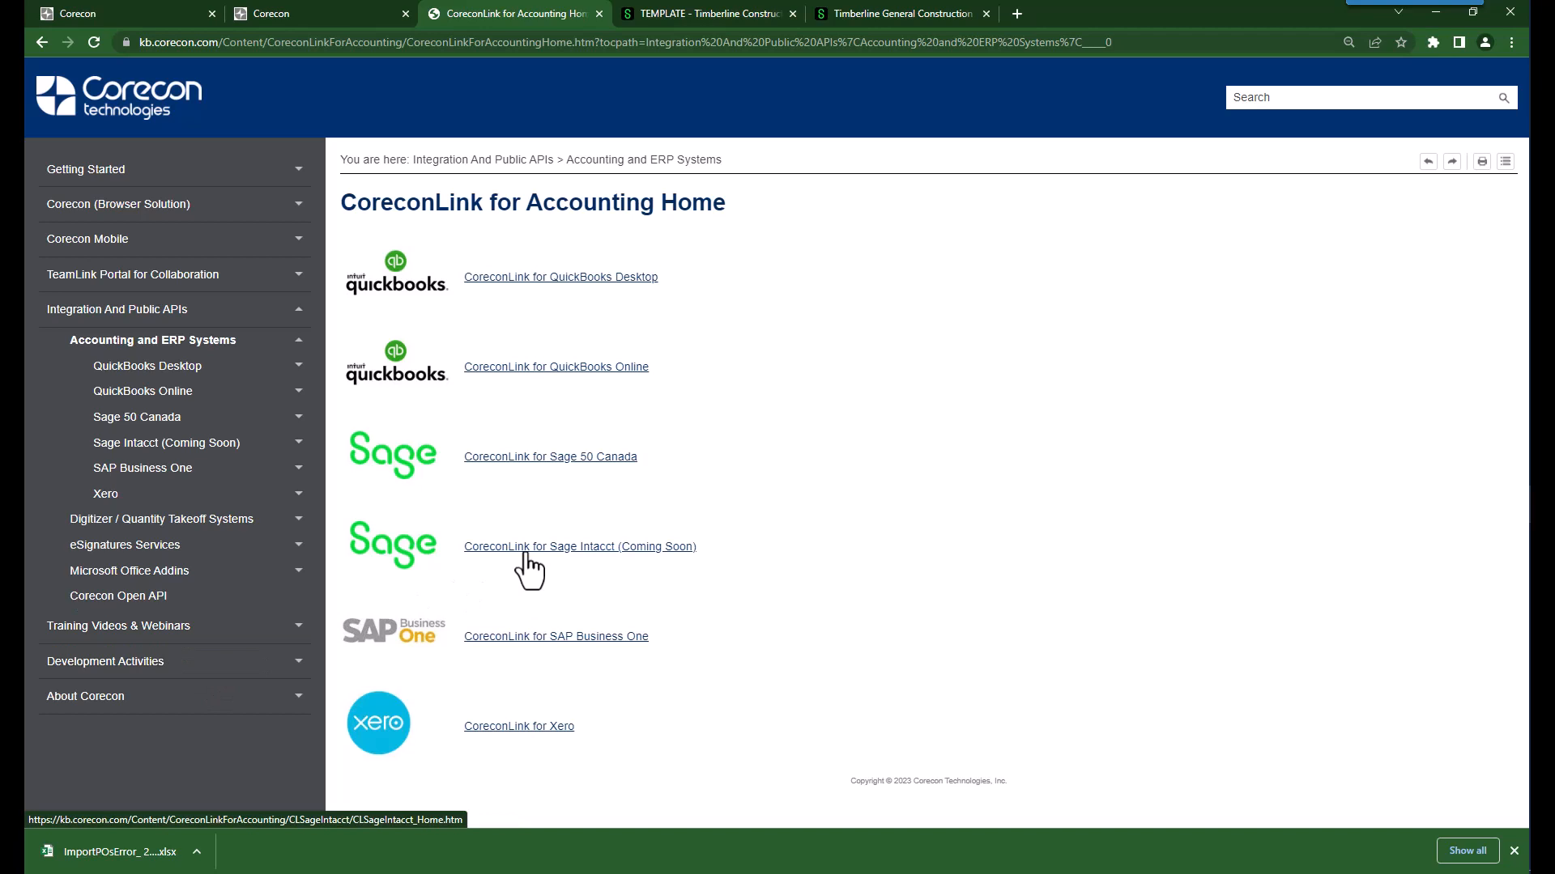
left_click(524, 549)
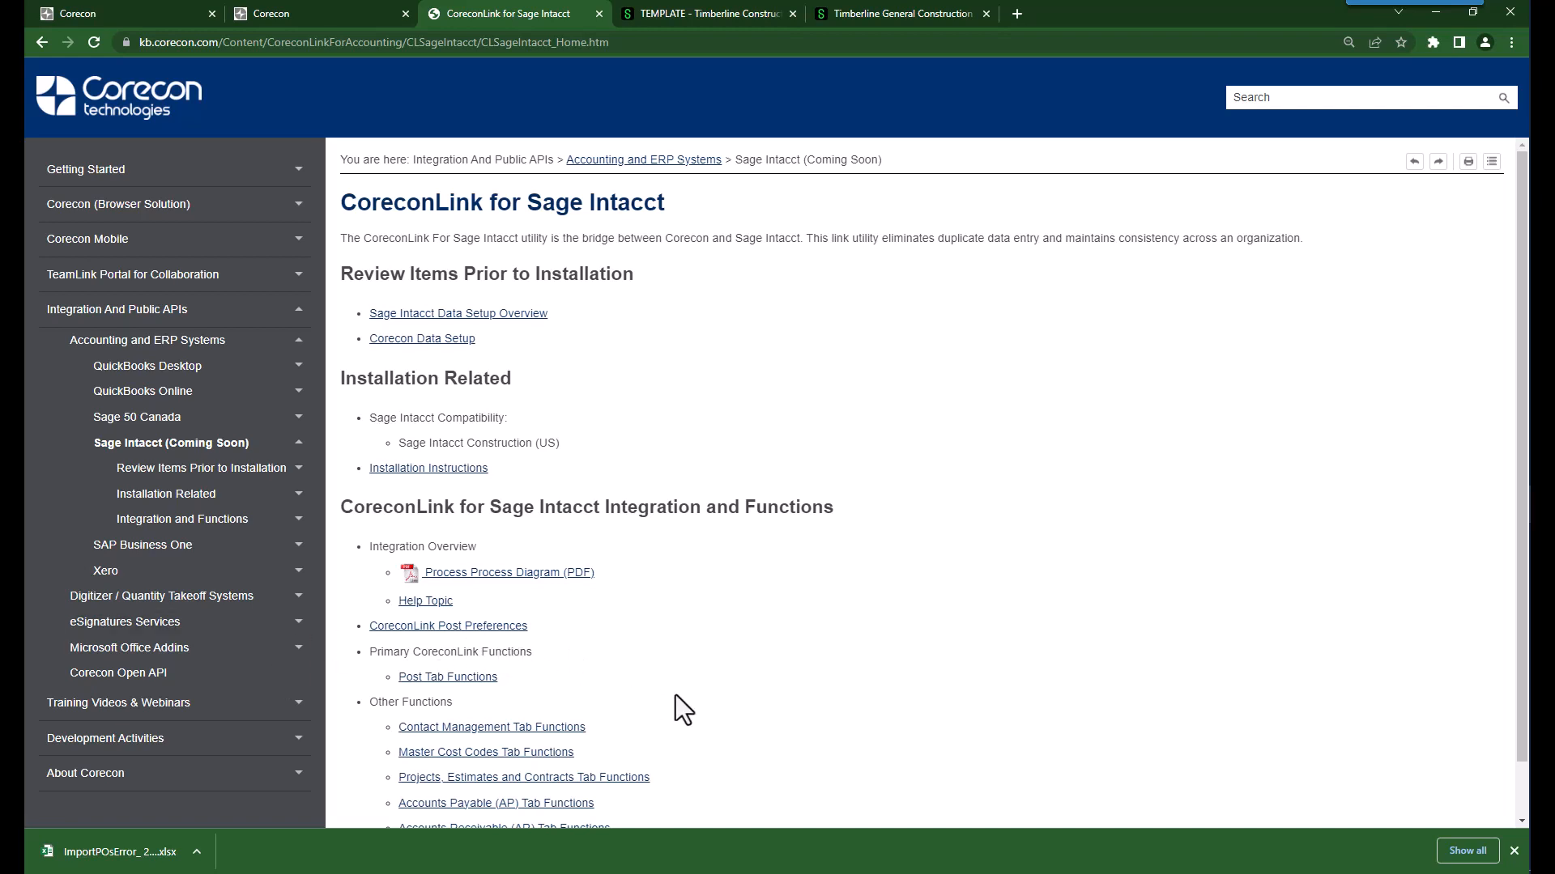
scroll(677, 709, "down", 1)
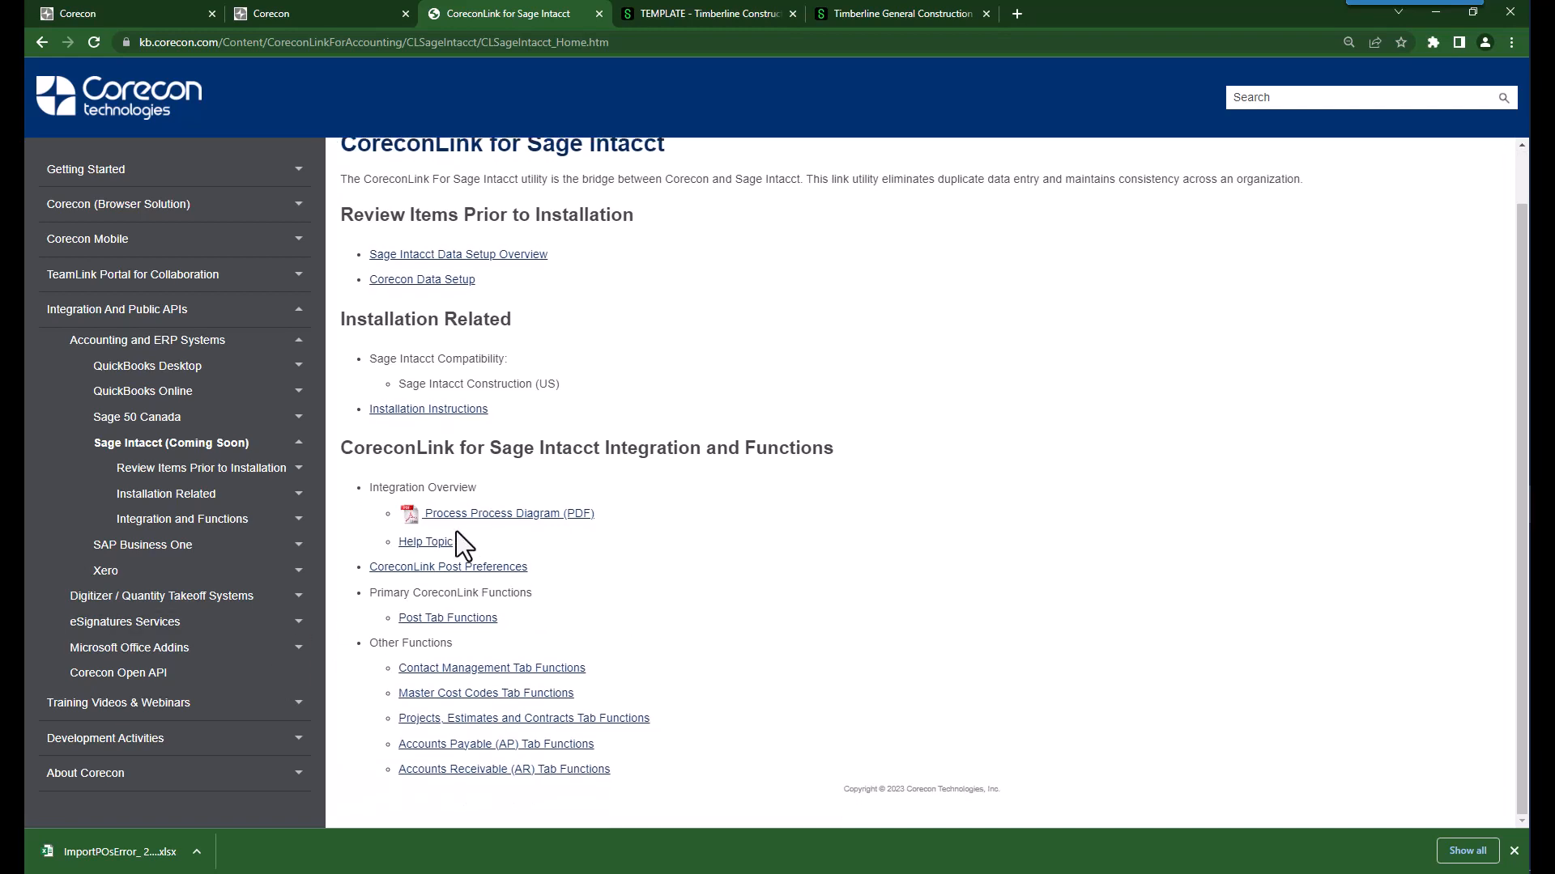